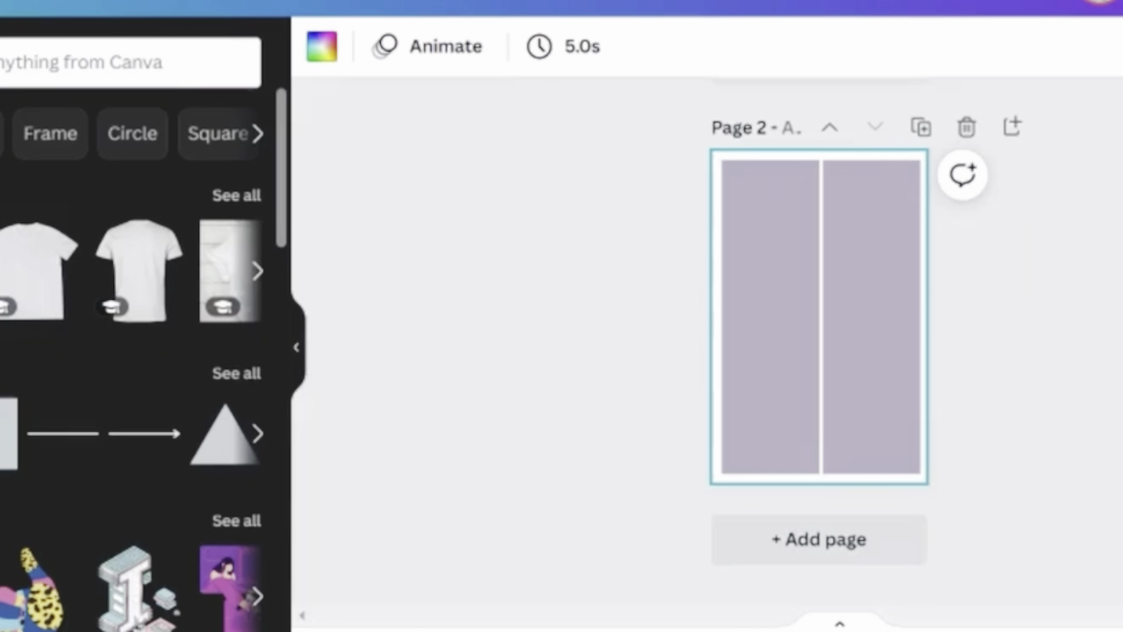
# Step: Shorten both lavender rectangles on page 2 from the bottom to the same height, leaving white space beneath them
pyautogui.scroll(4, 798, 422)
pyautogui.scroll(1, 795, 263)
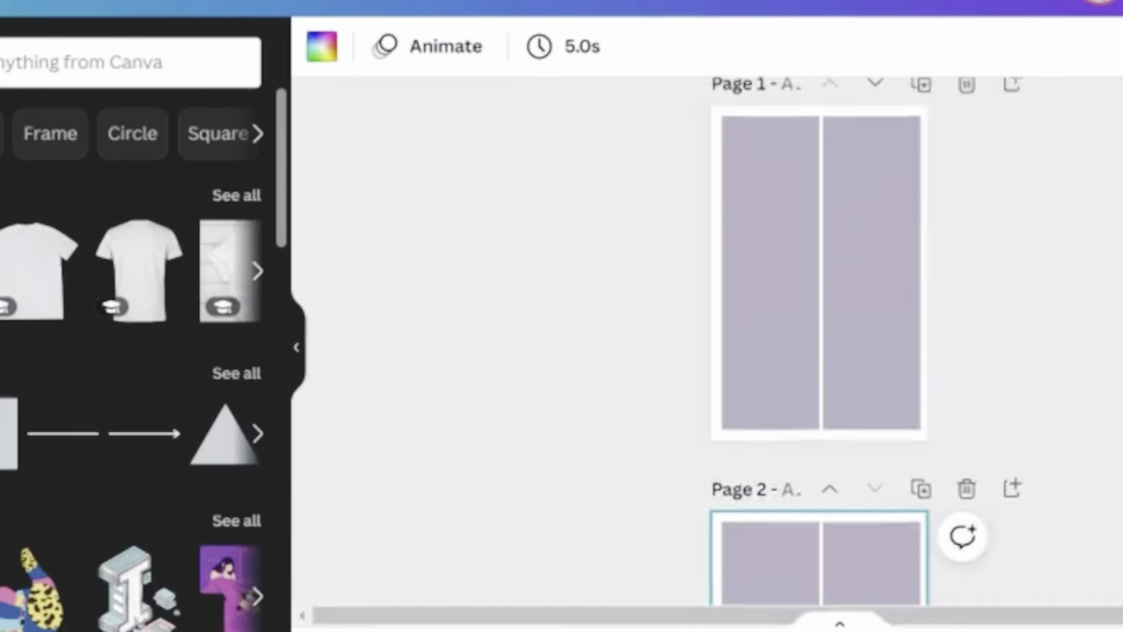
pyautogui.click(796, 197)
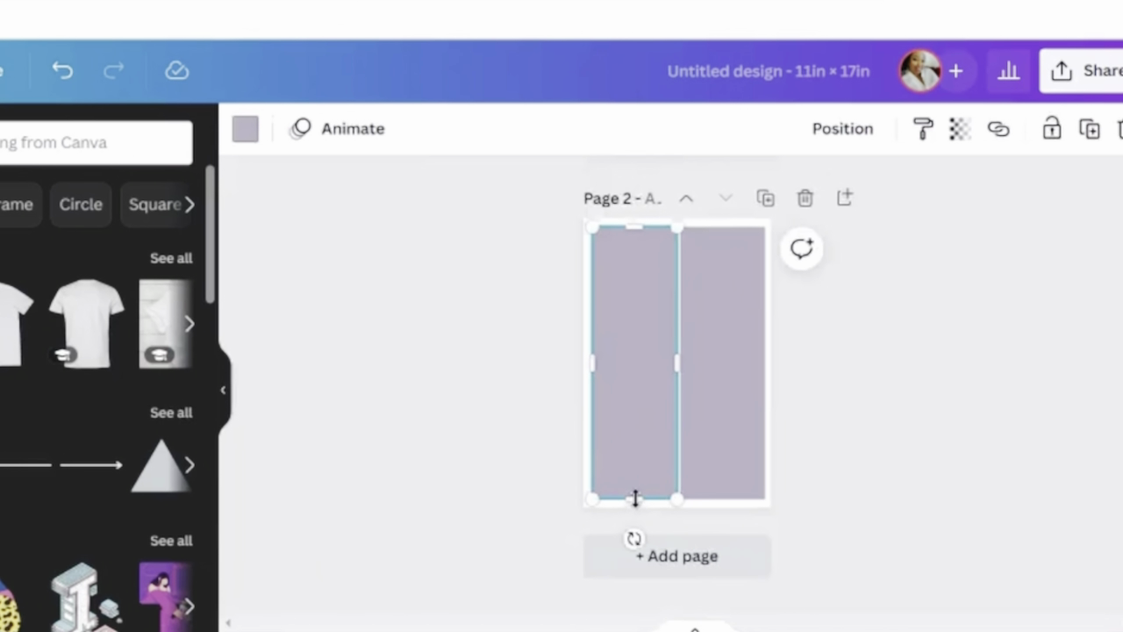
pyautogui.moveTo(635, 497); pyautogui.dragTo(628, 433)
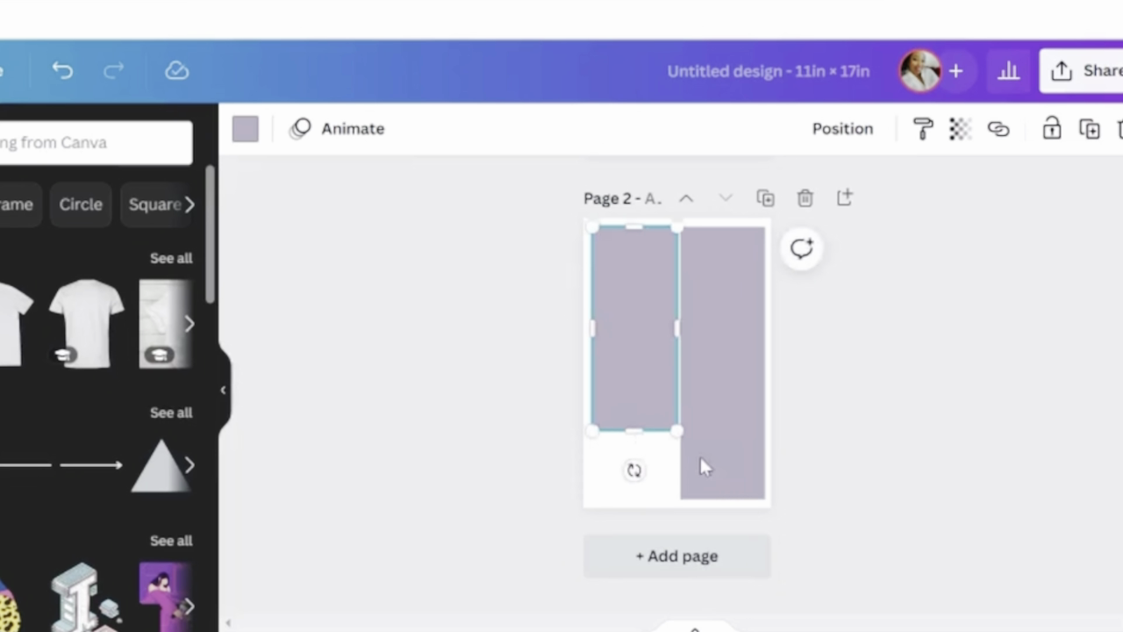
pyautogui.click(732, 491)
pyautogui.moveTo(724, 505); pyautogui.dragTo(724, 448)
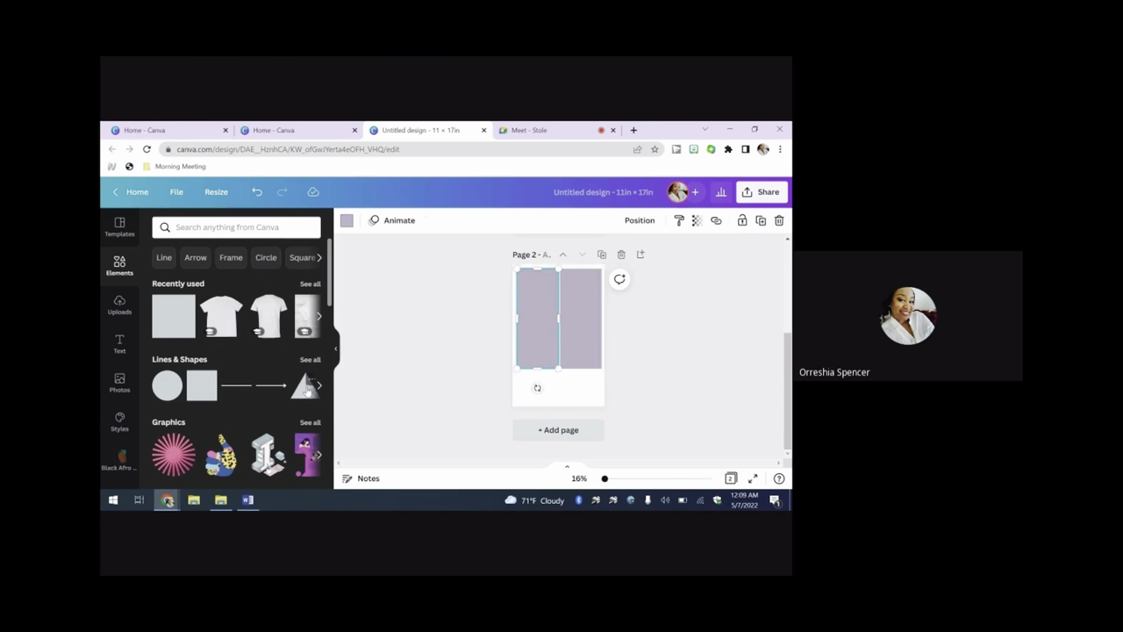
# Step: Add a triangle shape to page 2 and rotate it so it points straight down
pyautogui.click(307, 389)
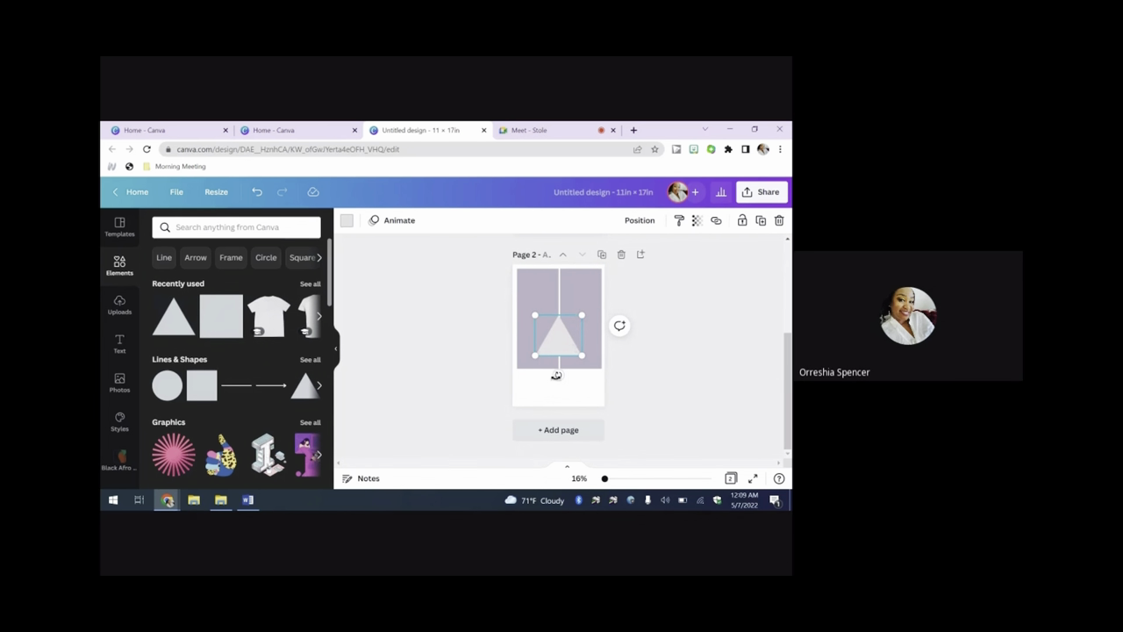
pyautogui.moveTo(557, 375); pyautogui.dragTo(549, 283)
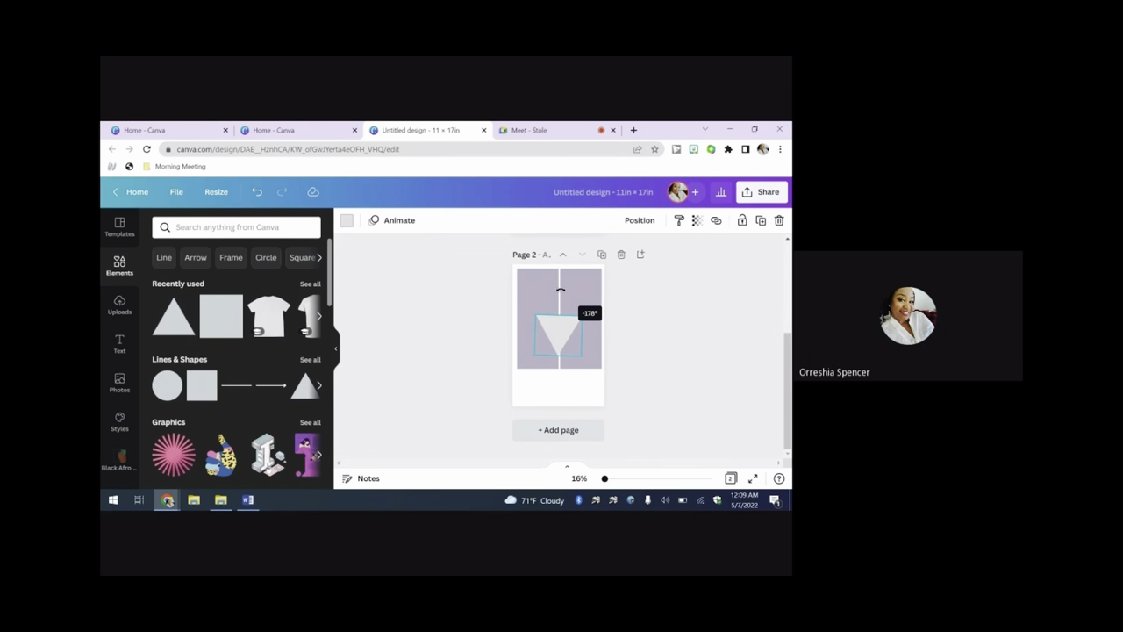
pyautogui.moveTo(558, 293); pyautogui.dragTo(558, 294)
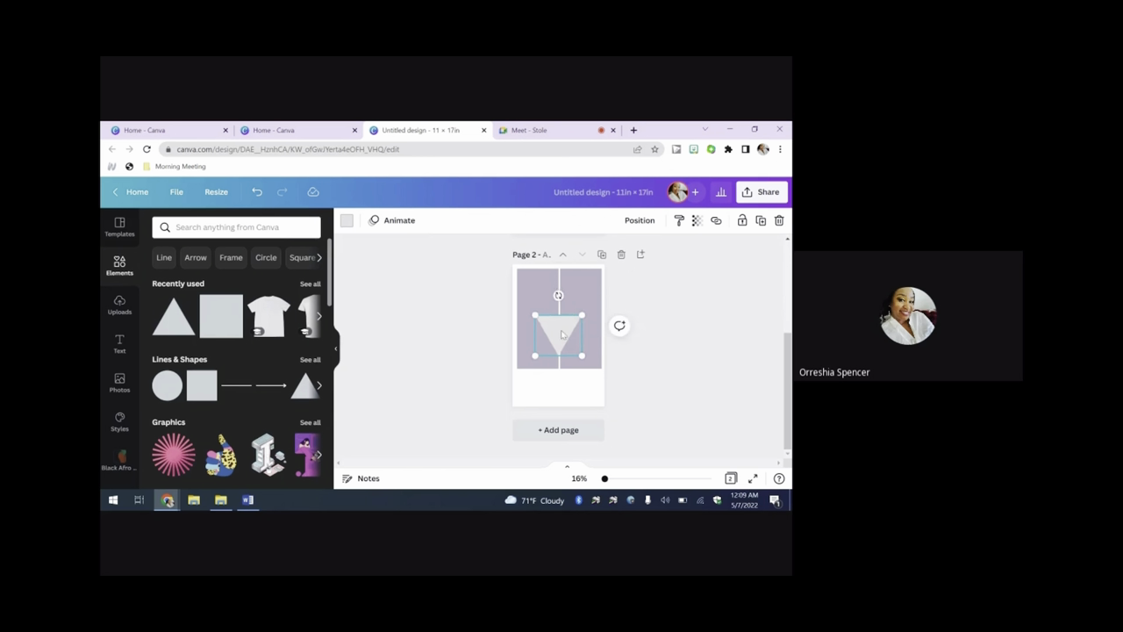
# Step: Fit the inverted triangle beneath the left rectangle on page 2 and place a copy beneath the right rectangle
pyautogui.moveTo(562, 334); pyautogui.dragTo(554, 402)
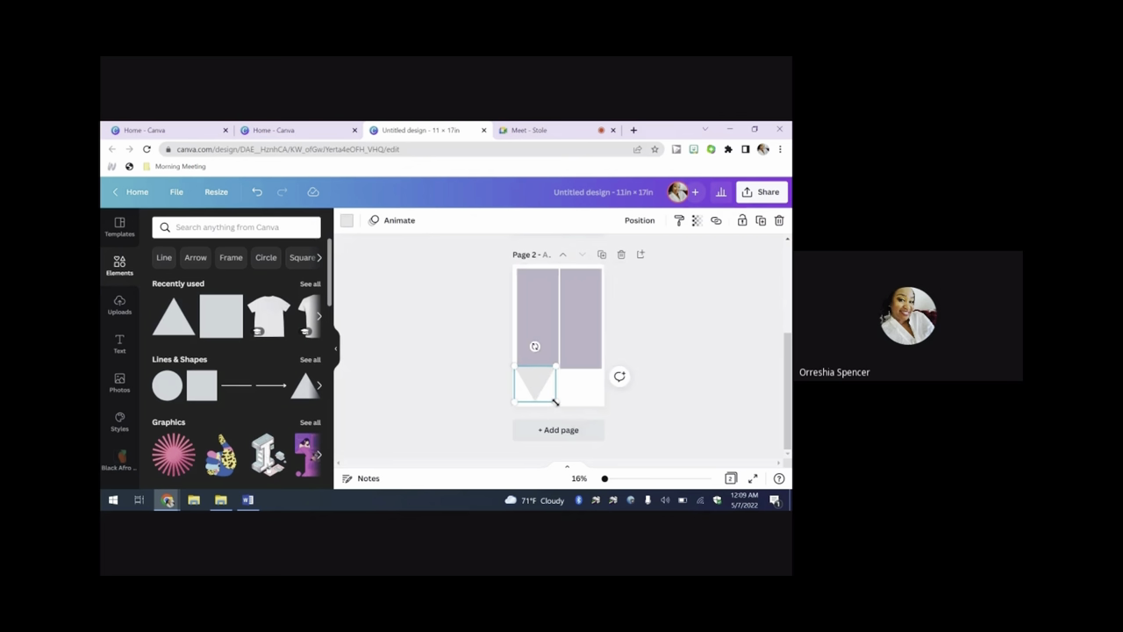
pyautogui.moveTo(555, 400); pyautogui.dragTo(554, 399)
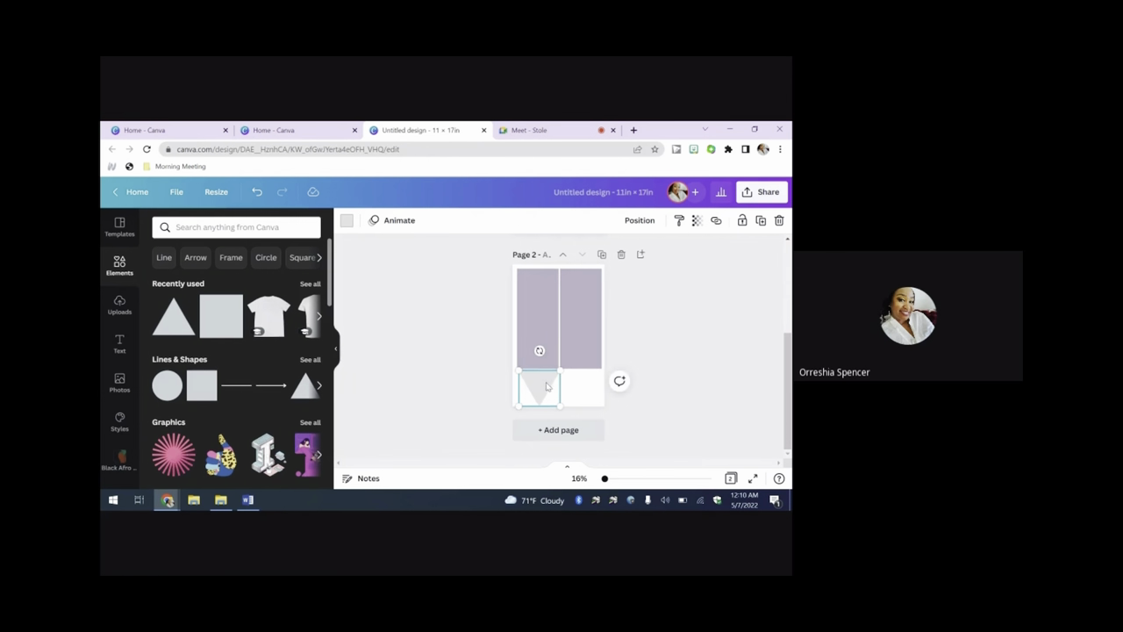
pyautogui.moveTo(544, 381); pyautogui.dragTo(589, 379)
pyautogui.click(650, 422)
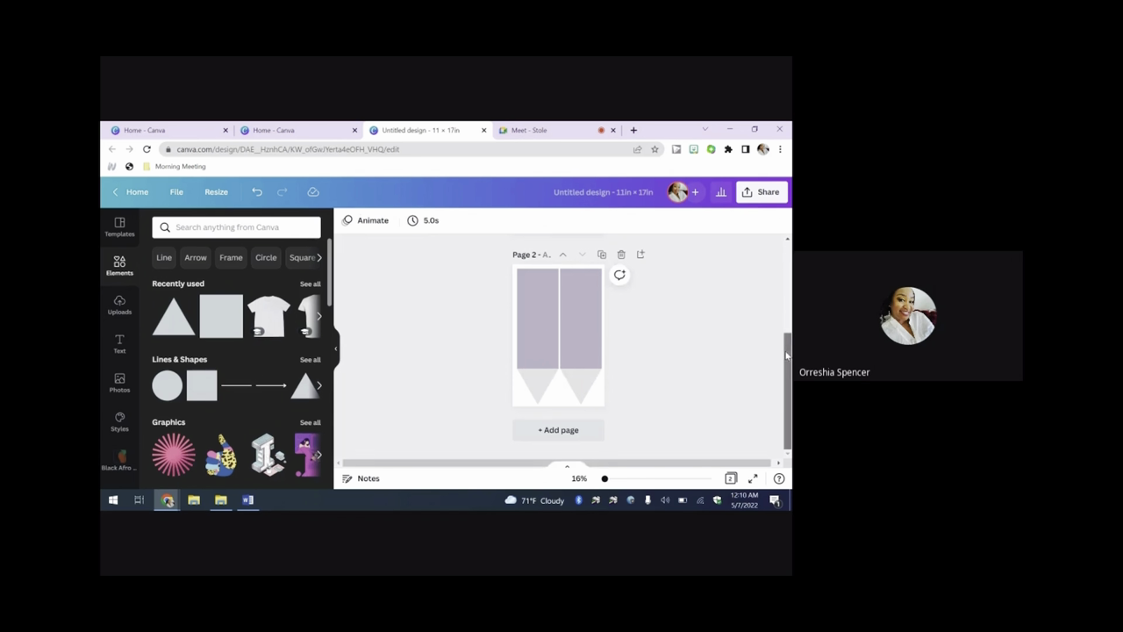
# Step: Recolor the left rectangle on page 1 to purple #5E17EB and apply that change to every lavender shape in the design
pyautogui.moveTo(787, 355); pyautogui.dragTo(771, 269)
pyautogui.click(538, 307)
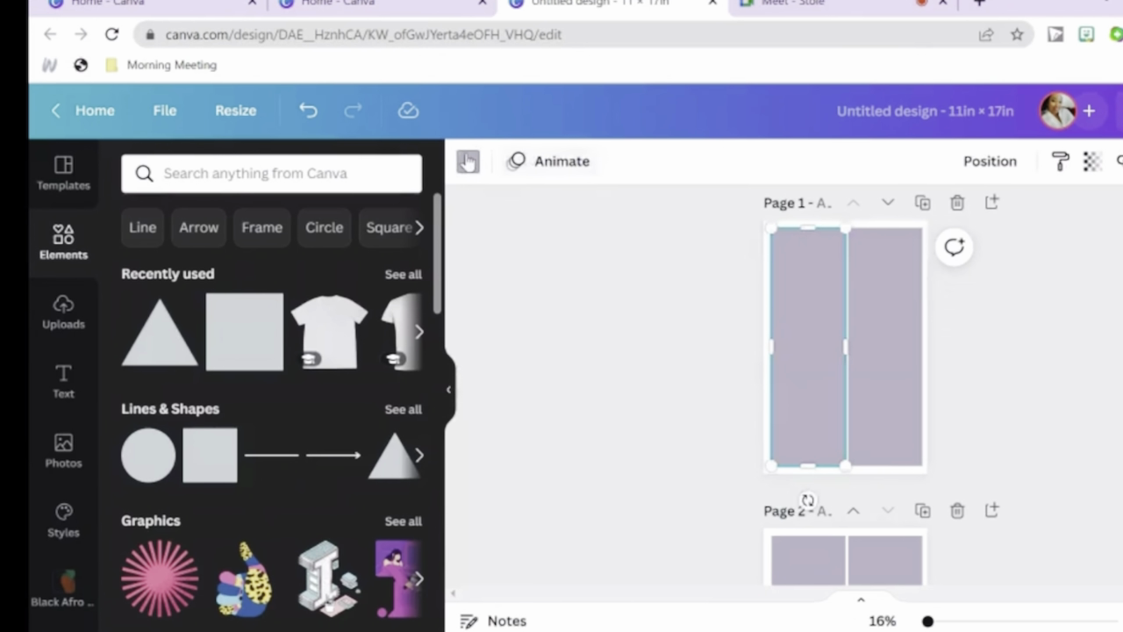
pyautogui.click(347, 221)
pyautogui.click(388, 567)
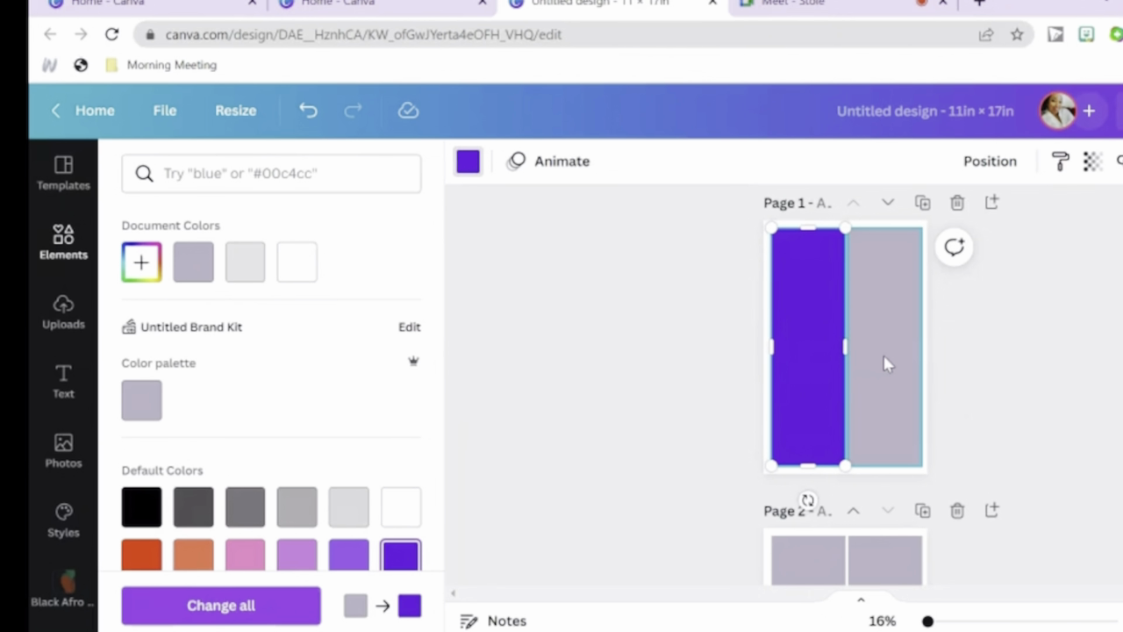
pyautogui.click(138, 262)
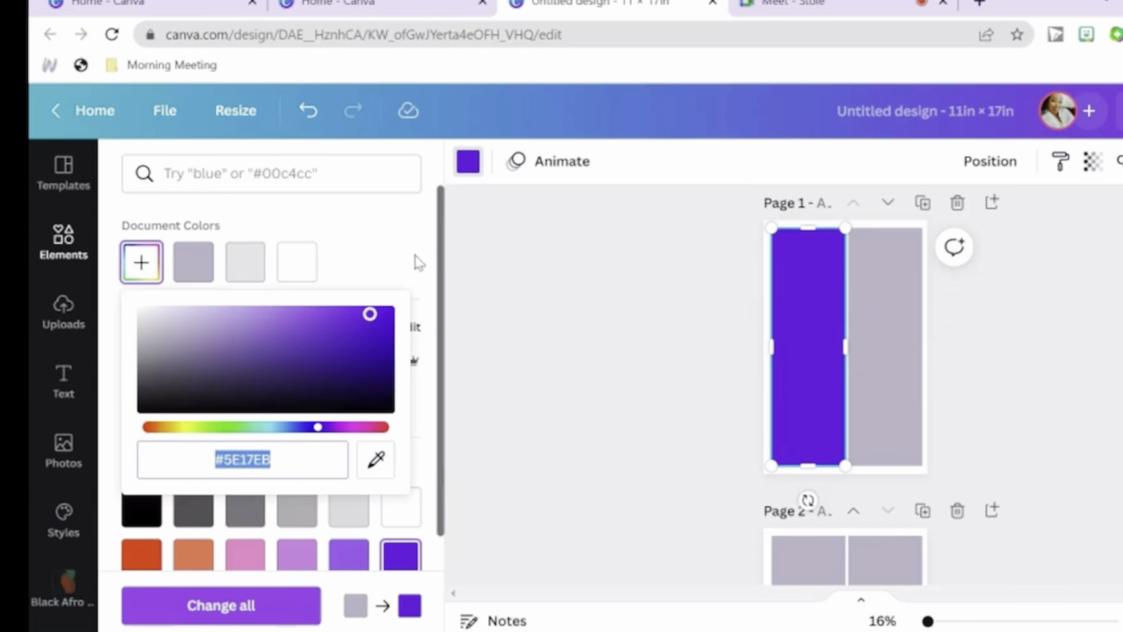
pyautogui.moveTo(444, 263); pyautogui.dragTo(446, 402)
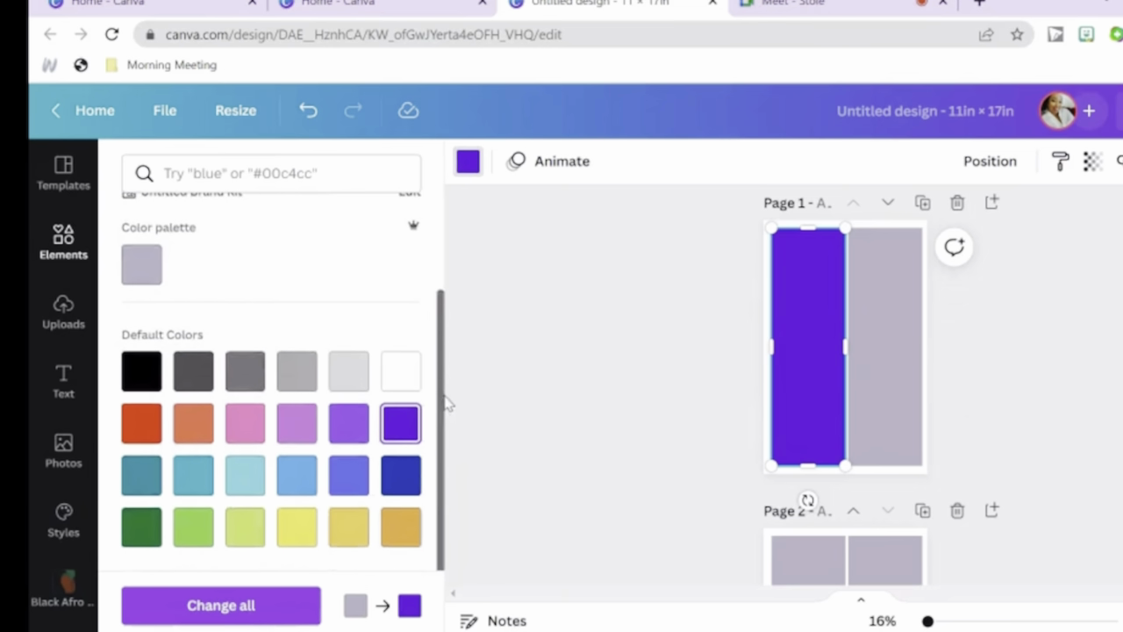
pyautogui.click(407, 484)
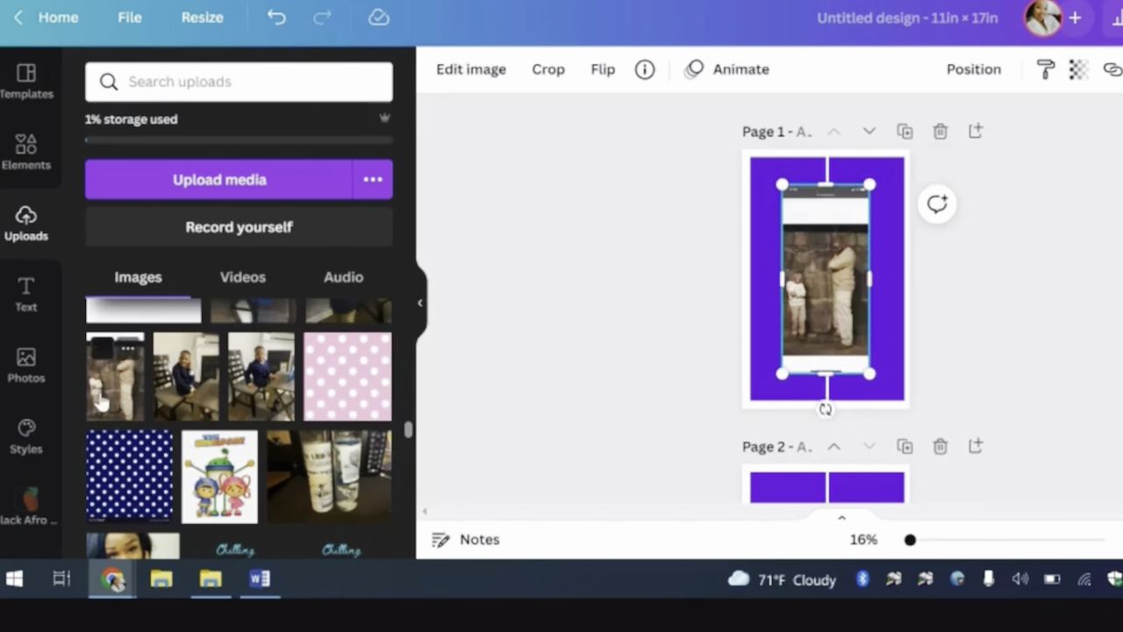
# Step: Crop the photo of two standing figures on page 1 to just the smaller child on the left
pyautogui.click(548, 69)
pyautogui.moveTo(784, 188); pyautogui.dragTo(781, 262)
pyautogui.moveTo(859, 370); pyautogui.dragTo(823, 352)
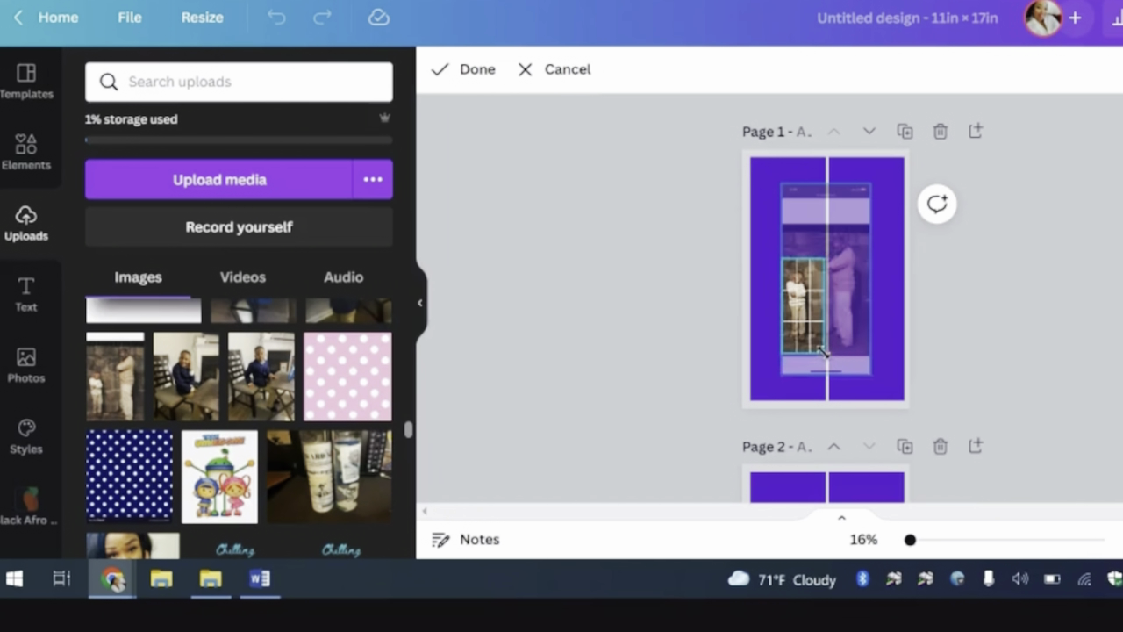
pyautogui.click(464, 70)
# Step: Remove the background from the cropped standing-child photo and move it onto the right purple strip
pyautogui.moveTo(910, 540); pyautogui.dragTo(920, 539)
pyautogui.click(471, 69)
pyautogui.click(130, 241)
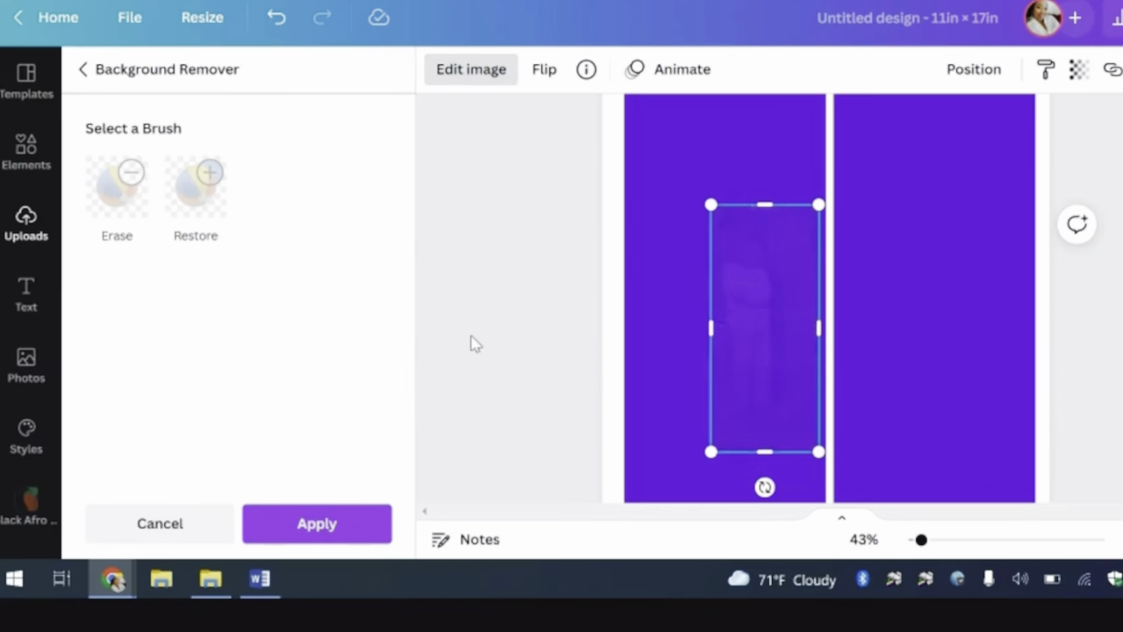
pyautogui.moveTo(828, 300); pyautogui.dragTo(1000, 258)
pyautogui.click(315, 527)
# Step: Add two uploaded photos of the child in the navy suit to page 1: behind the blue object and seated beside the table
pyautogui.click(40, 227)
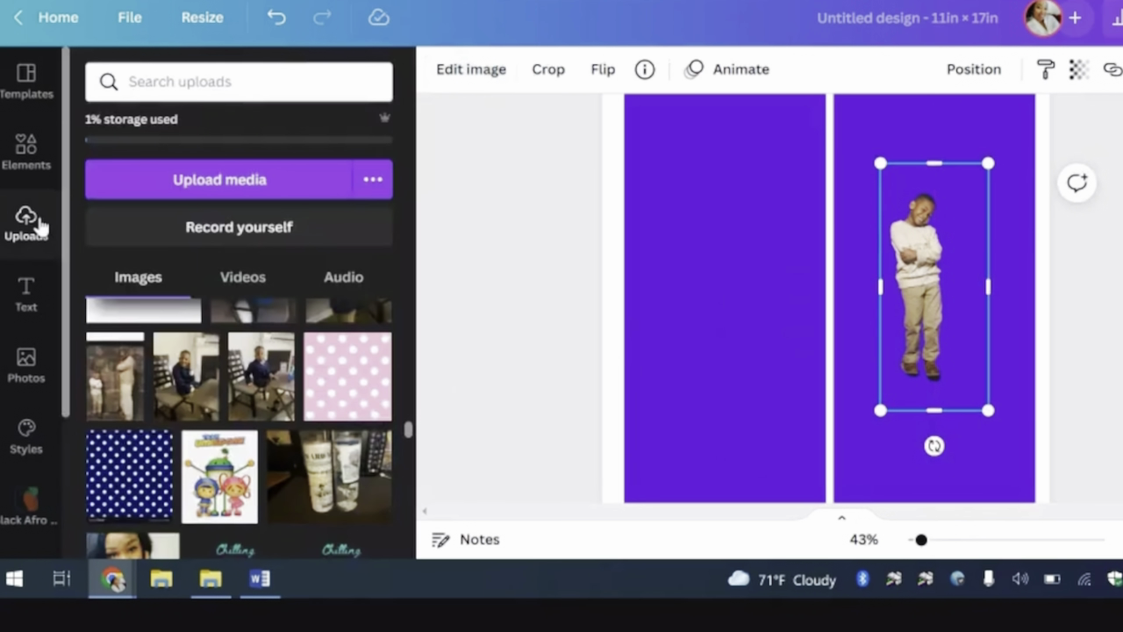
pyautogui.moveTo(406, 431); pyautogui.dragTo(410, 423)
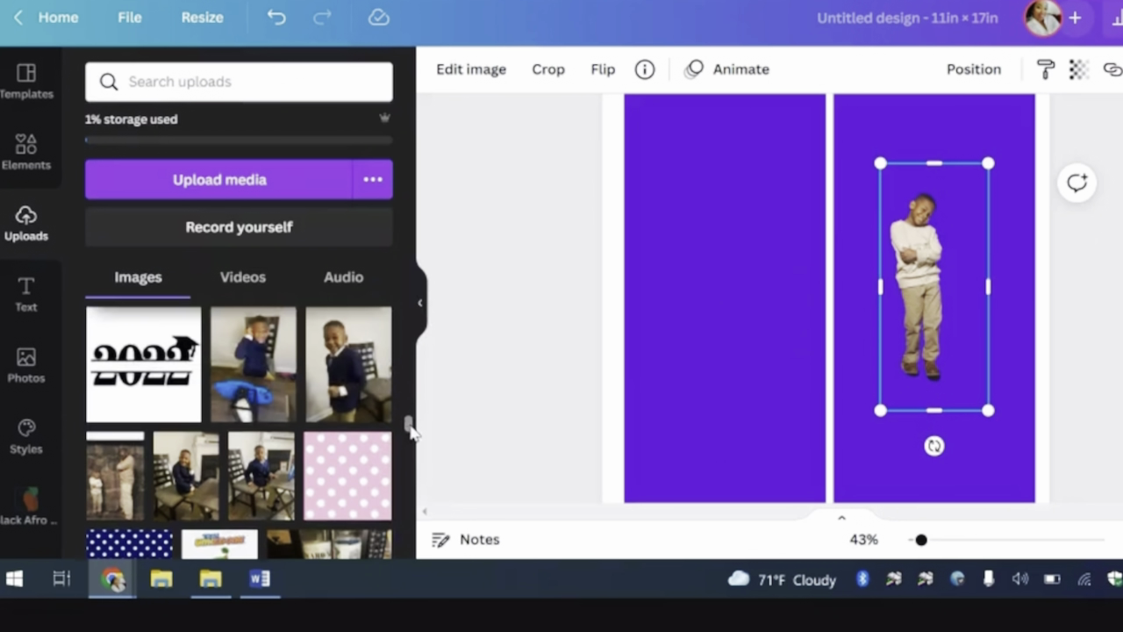
pyautogui.click(253, 366)
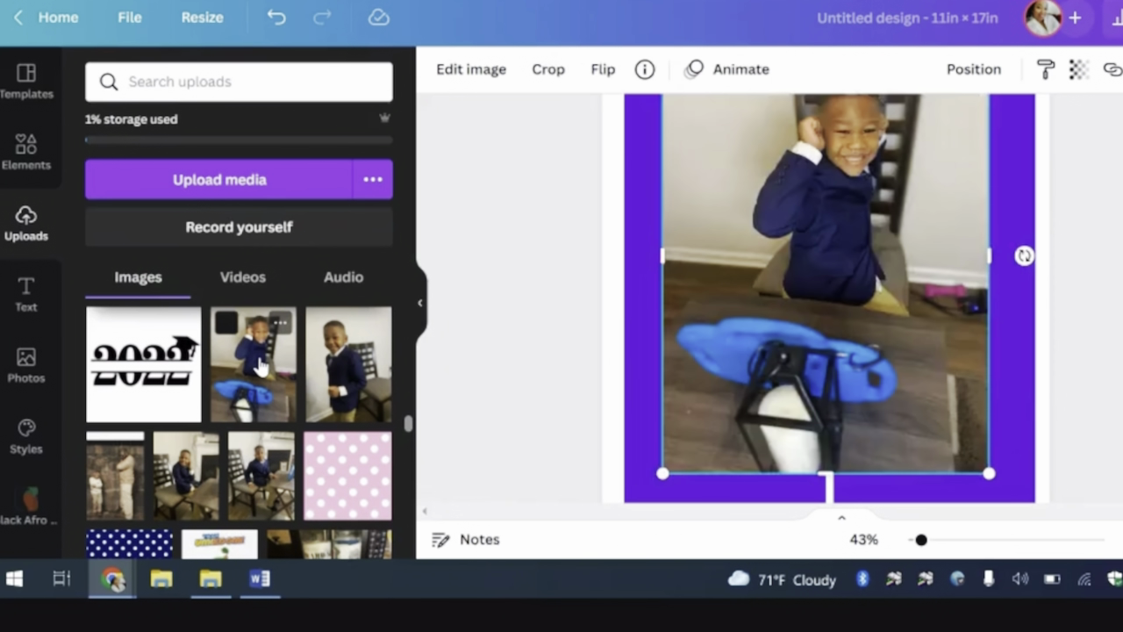
pyautogui.moveTo(259, 478); pyautogui.dragTo(775, 424)
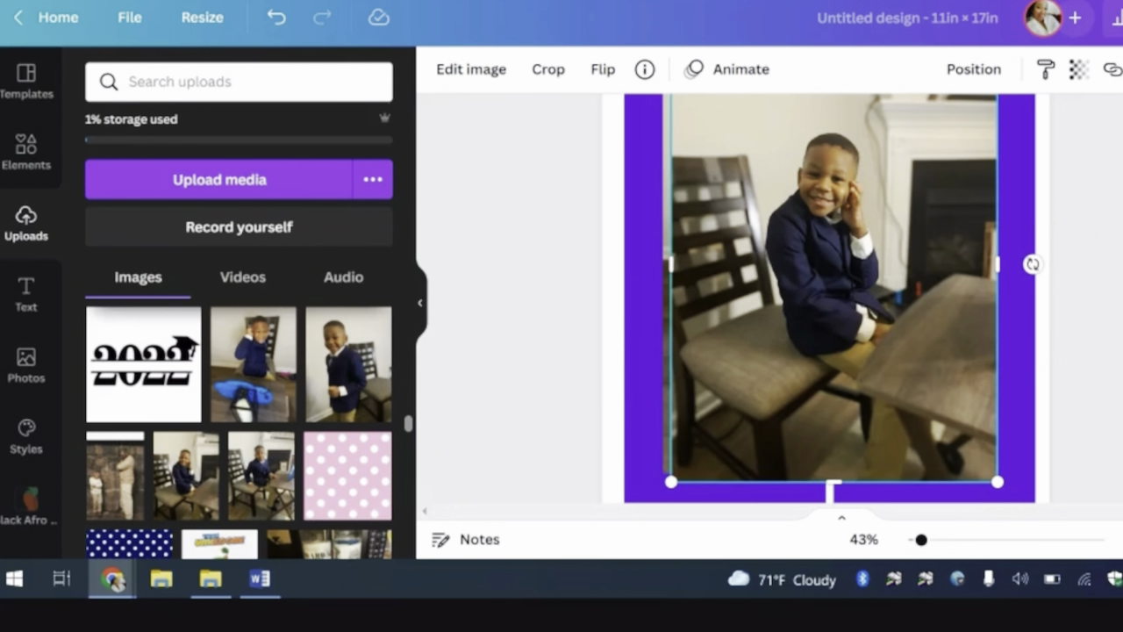
pyautogui.scroll(-1, 830, 299)
pyautogui.scroll(2, 829, 298)
pyautogui.press('Escape')
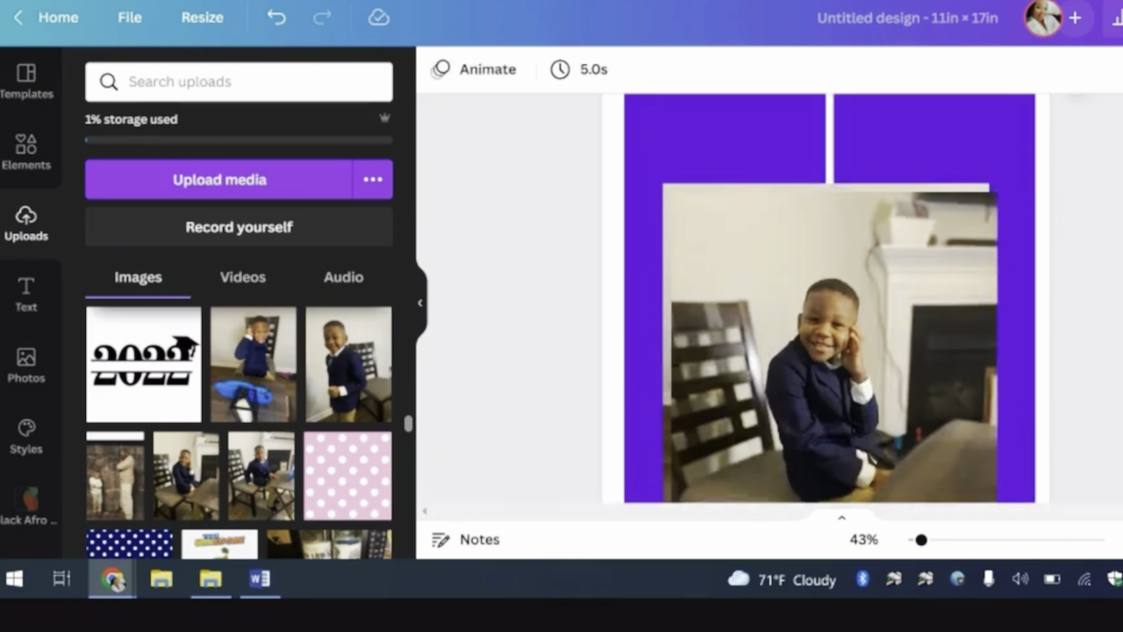
# Step: Remove the background from the front photo of the seated child and shift the cut-out slightly up and to the right
pyautogui.click(887, 251)
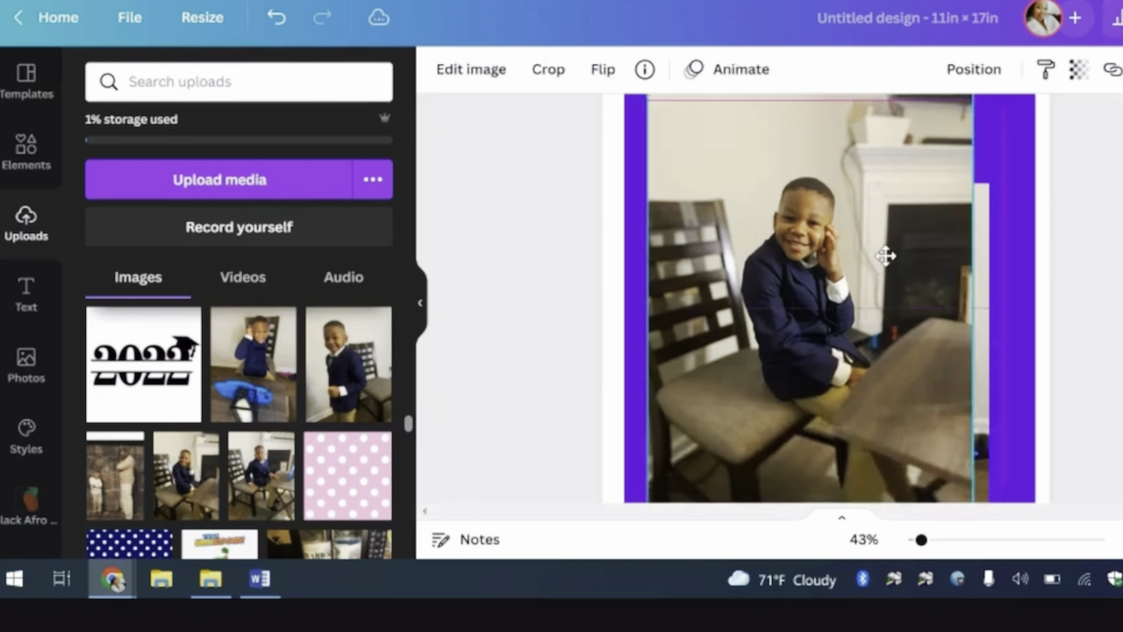
pyautogui.click(479, 75)
pyautogui.click(133, 242)
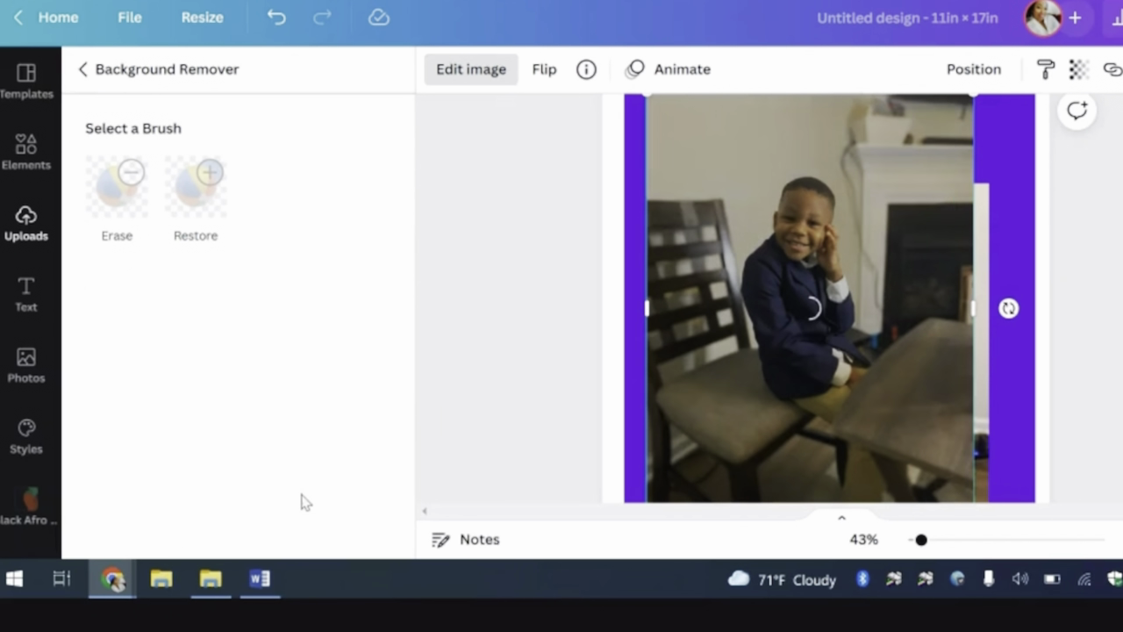
pyautogui.click(305, 520)
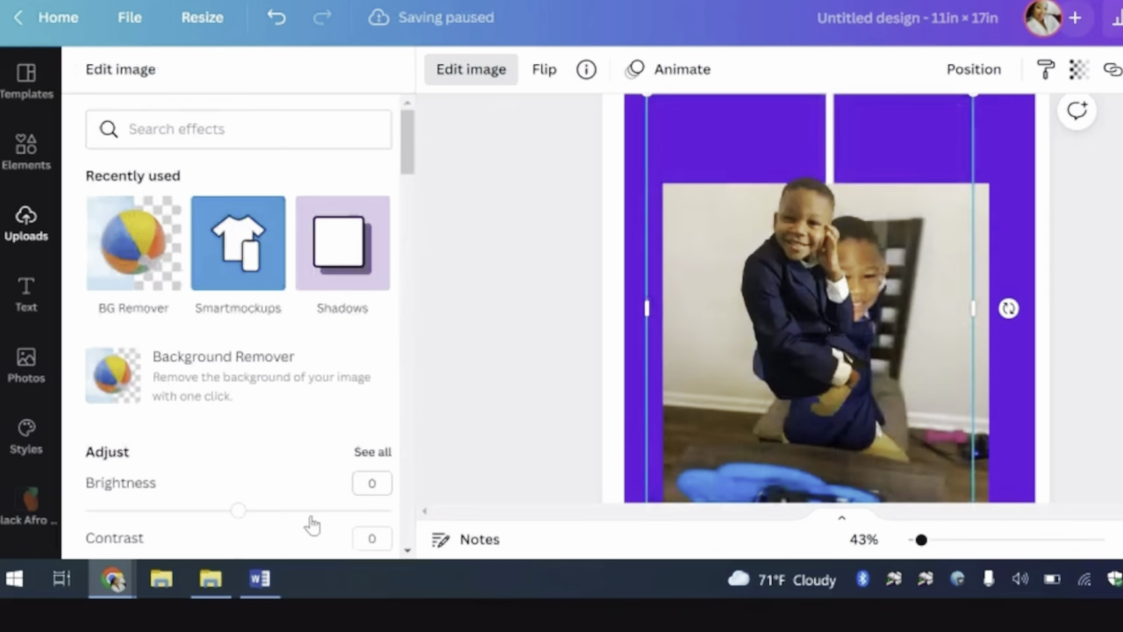
pyautogui.moveTo(832, 319); pyautogui.dragTo(863, 286)
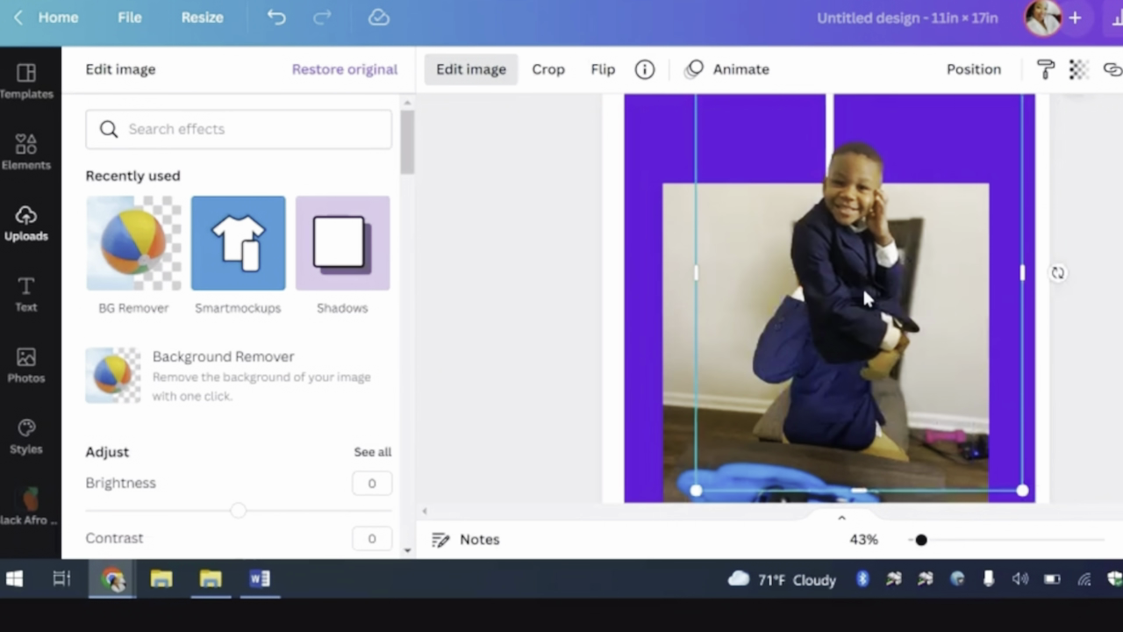
# Step: Crop the empty lower area off the seated-child cut-out and start cropping the other navy-suit photo behind it
pyautogui.click(547, 68)
pyautogui.moveTo(1019, 488); pyautogui.dragTo(986, 372)
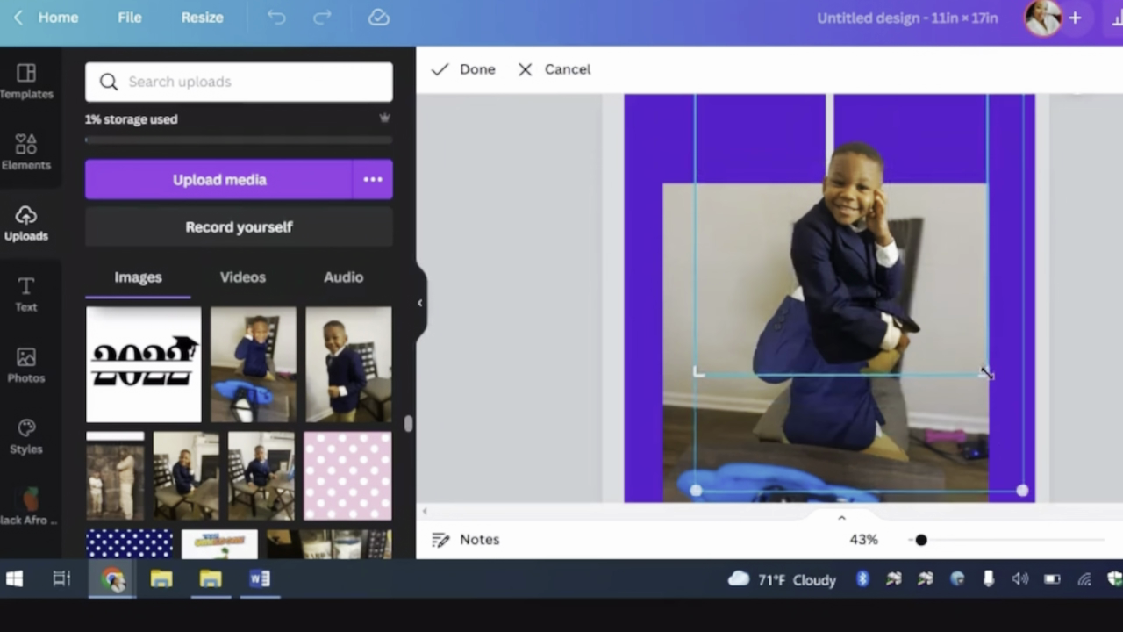
pyautogui.scroll(1, 1023, 482)
pyautogui.click(1077, 413)
pyautogui.click(815, 307)
pyautogui.click(547, 68)
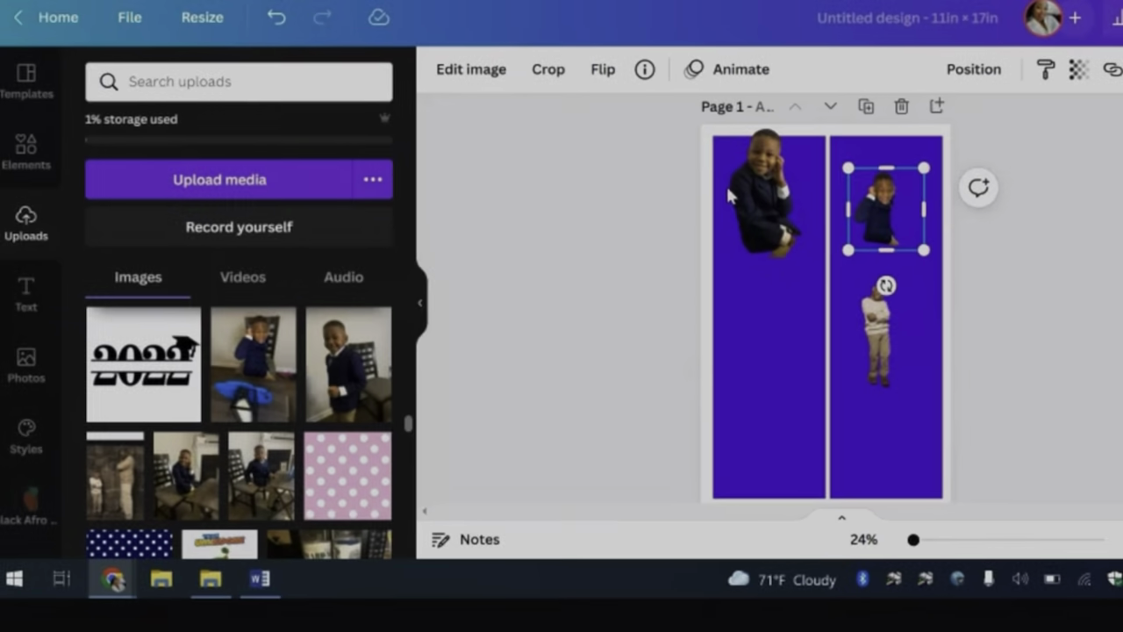
# Step: Move the seated-child cut-out to the bottom of the right strip and enlarge the other two cut-outs above it
pyautogui.click(844, 352)
pyautogui.moveTo(844, 353); pyautogui.dragTo(879, 461)
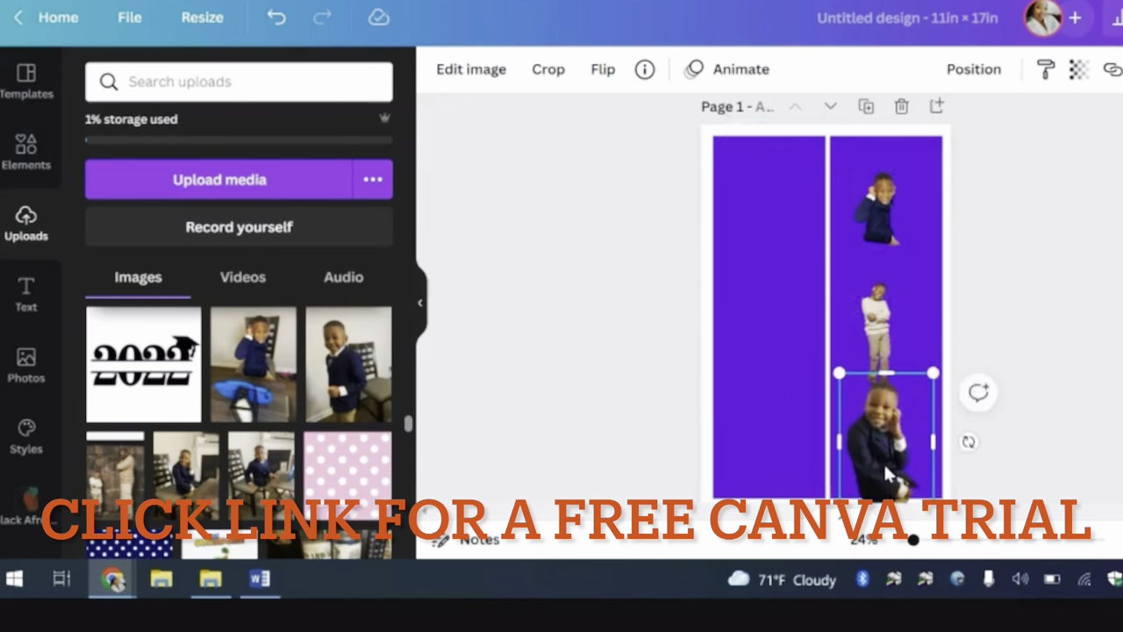
pyautogui.click(877, 337)
pyautogui.moveTo(856, 266); pyautogui.dragTo(844, 230)
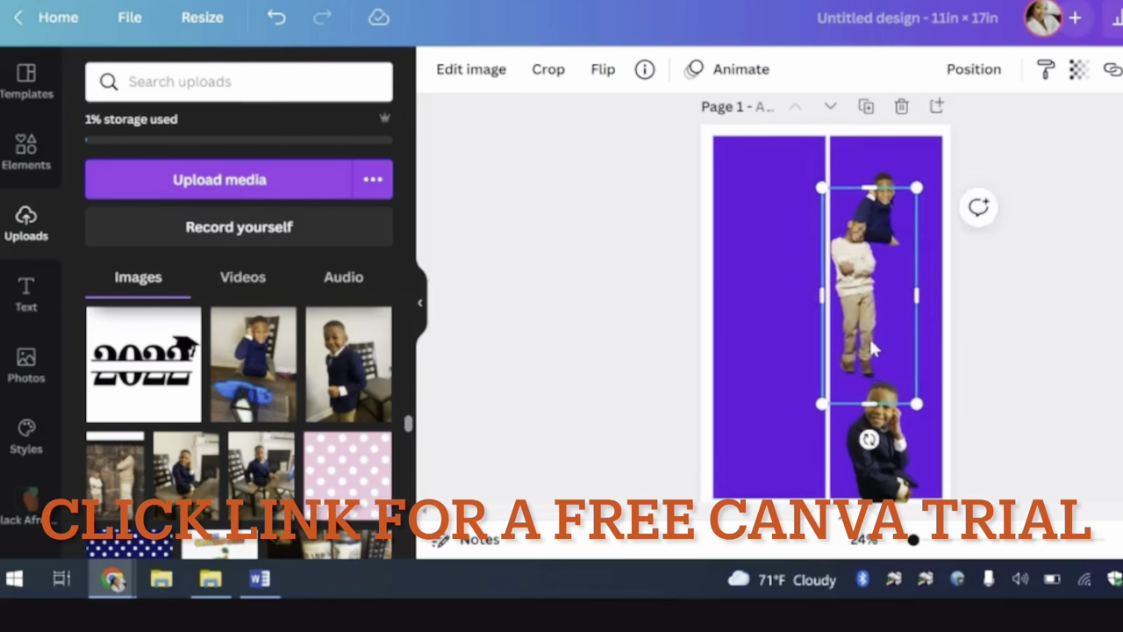
pyautogui.click(899, 205)
pyautogui.moveTo(924, 168); pyautogui.dragTo(893, 202)
# Step: Bring the standing-child cut-out to the front, enlarge it and position it overlapping the upper cut-out
pyautogui.click(885, 342)
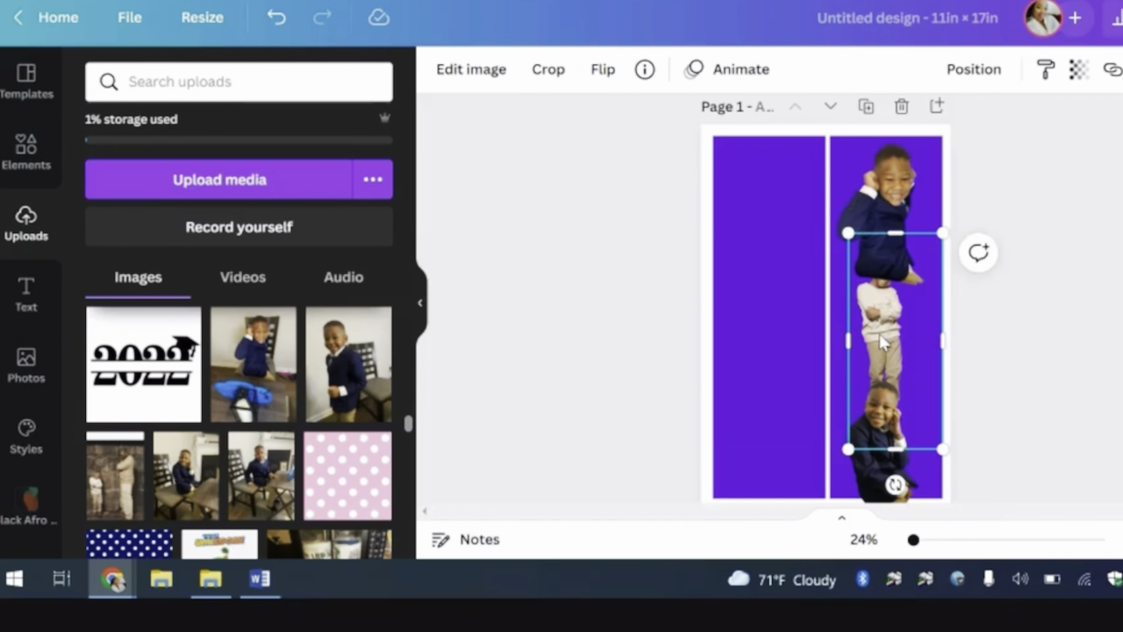
pyautogui.rightClick(886, 344)
pyautogui.click(964, 313)
pyautogui.moveTo(874, 327); pyautogui.dragTo(882, 299)
pyautogui.moveTo(854, 213); pyautogui.dragTo(778, 194)
pyautogui.moveTo(898, 269); pyautogui.dragTo(906, 300)
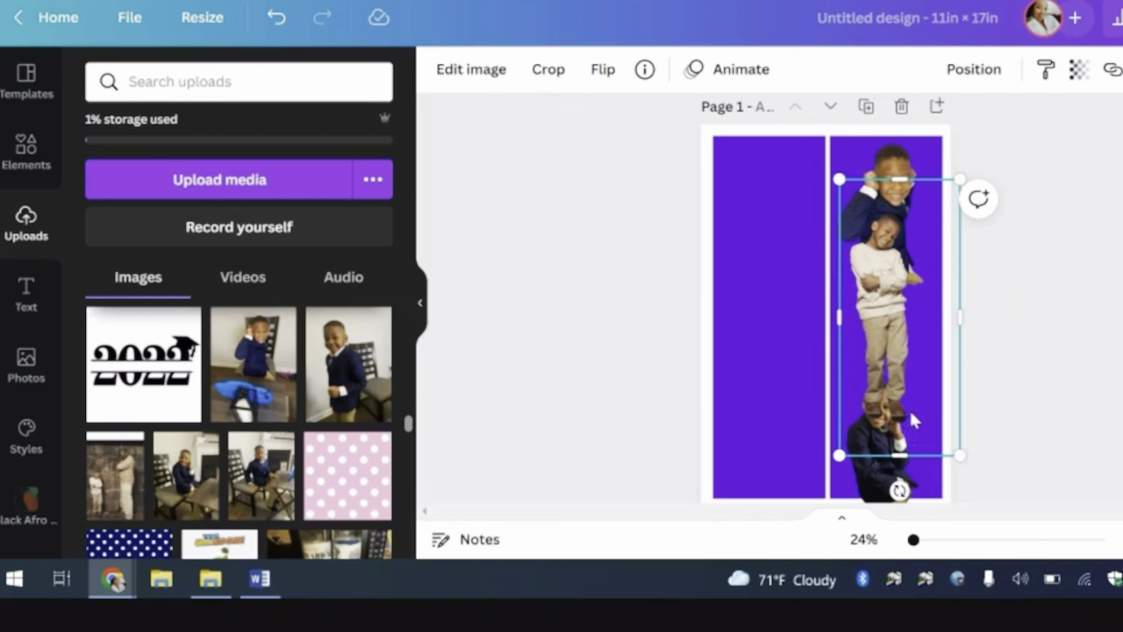
# Step: Bring the seated-child cut-out to the front and shrink it to fit at the bottom of the right strip
pyautogui.click(879, 479)
pyautogui.rightClick(880, 439)
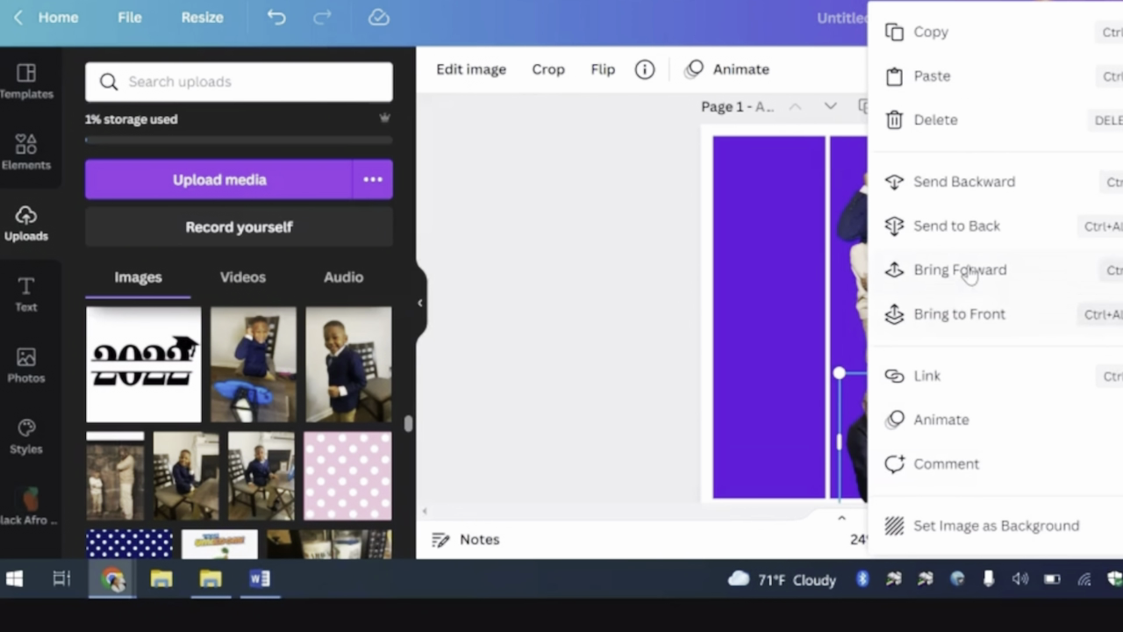
pyautogui.click(972, 314)
pyautogui.moveTo(882, 427)
pyautogui.mouseDown()
pyautogui.moveTo(888, 405)
pyautogui.moveTo(873, 413)
pyautogui.mouseUp()
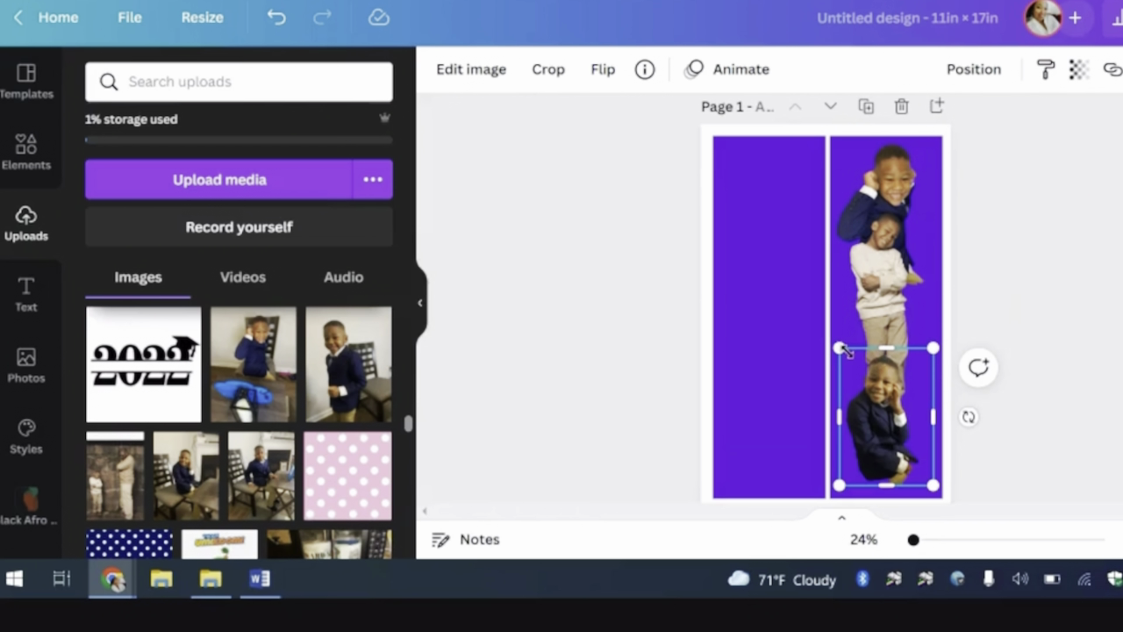
pyautogui.moveTo(840, 348); pyautogui.dragTo(854, 376)
pyautogui.moveTo(879, 420)
pyautogui.mouseDown()
pyautogui.moveTo(863, 433)
pyautogui.moveTo(870, 426)
pyautogui.mouseUp()
pyautogui.click(887, 307)
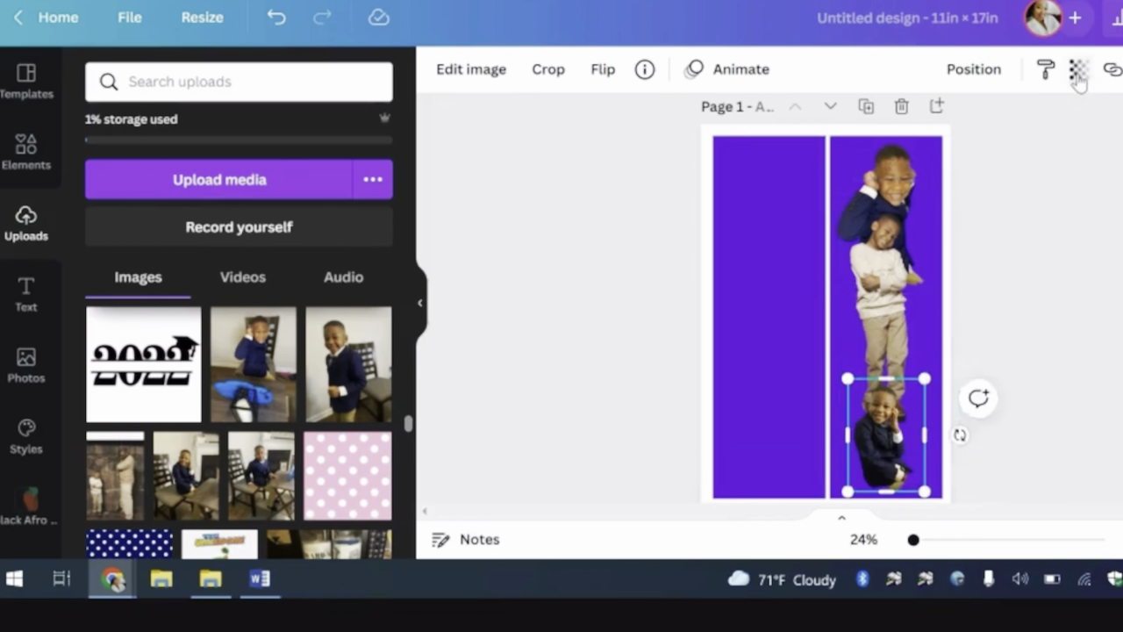
# Step: Slightly reduce the transparency value of the seated-child cut-out at the bottom of the right strip
pyautogui.click(1078, 70)
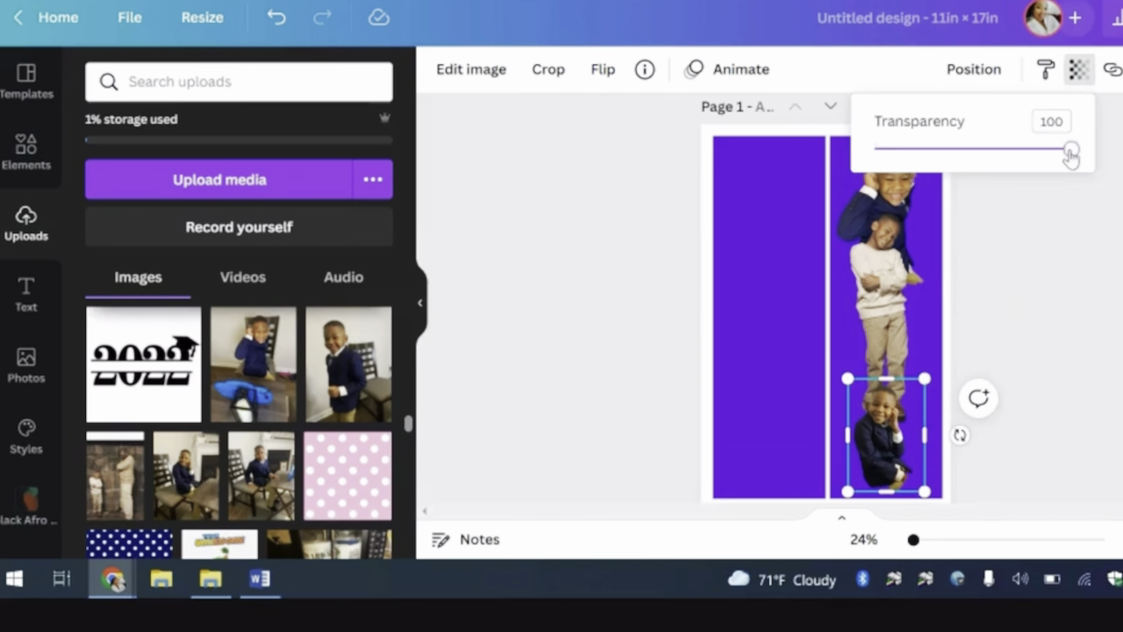
pyautogui.moveTo(1070, 154); pyautogui.dragTo(1042, 167)
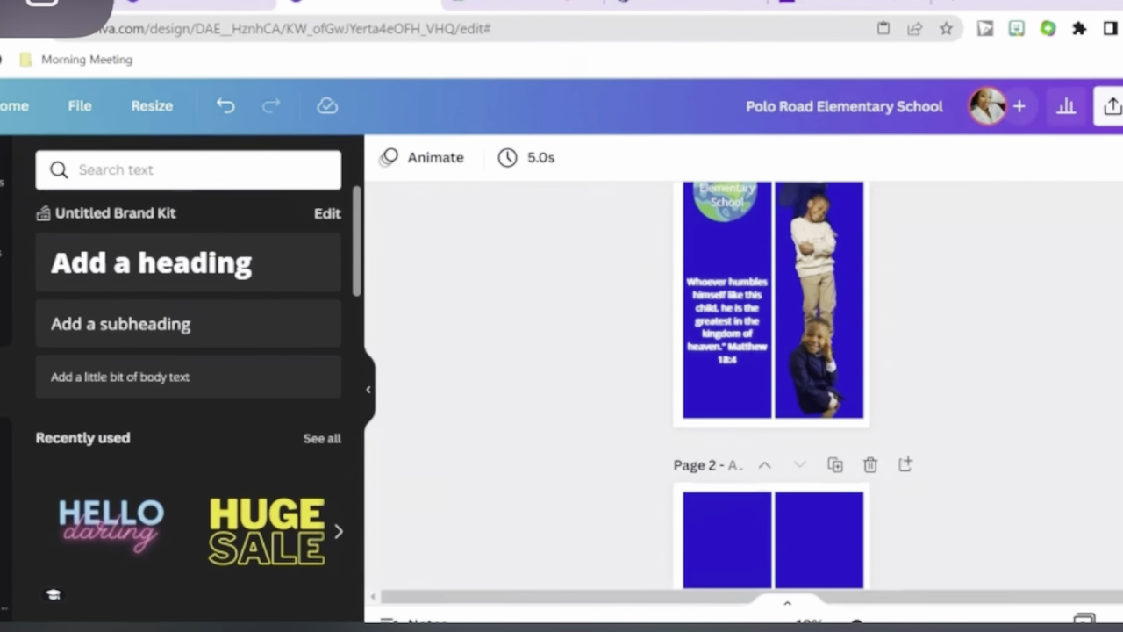
# Step: Select the Matthew 18:4 quote on page 1's left strip and enlarge its font size to 38
pyautogui.click(764, 355)
pyautogui.moveTo(814, 357); pyautogui.dragTo(709, 318)
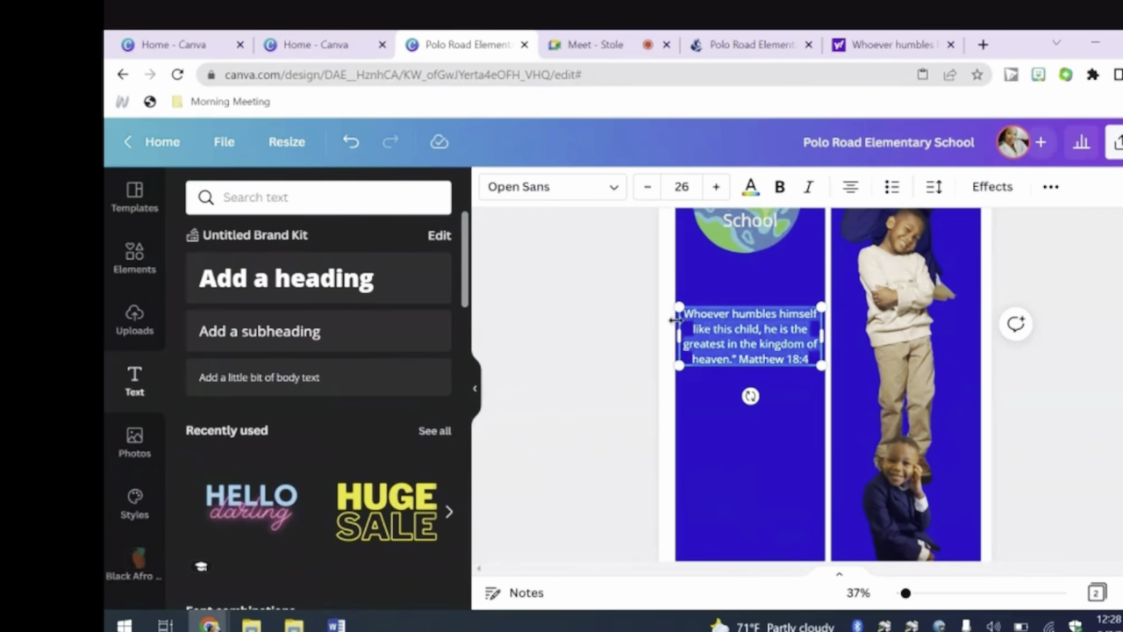
pyautogui.click(715, 187)
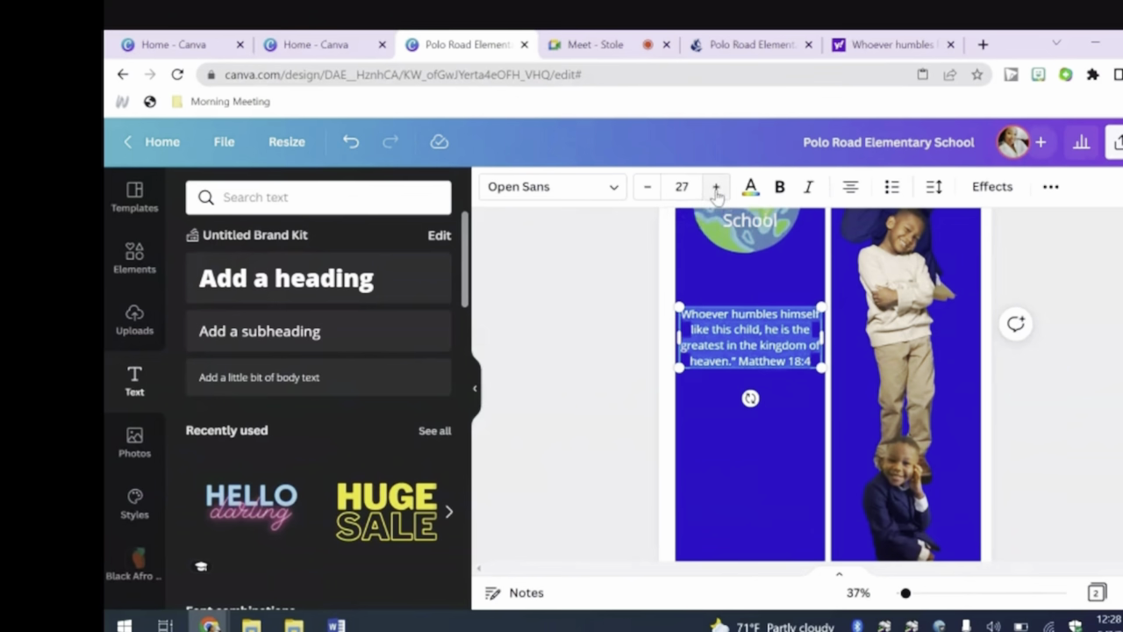
pyautogui.click(715, 187)
pyautogui.click(715, 187)
pyautogui.click(715, 187)
pyautogui.click(715, 187)
pyautogui.click(715, 187)
pyautogui.click(714, 187)
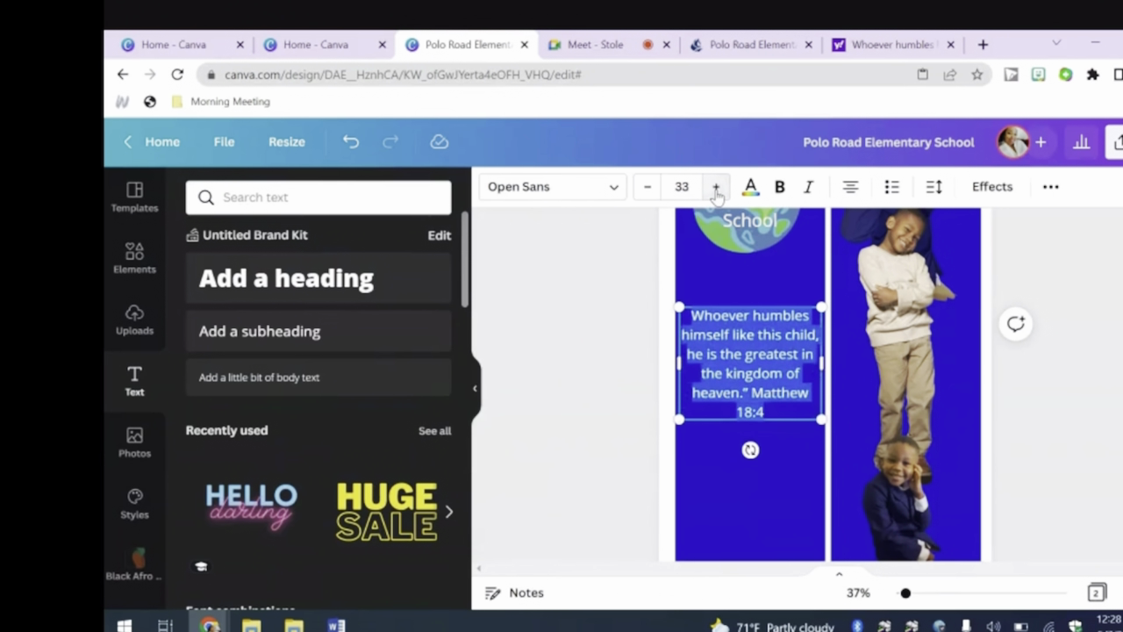
pyautogui.click(715, 187)
pyautogui.click(715, 186)
pyautogui.click(715, 186)
pyautogui.click(715, 187)
pyautogui.click(714, 187)
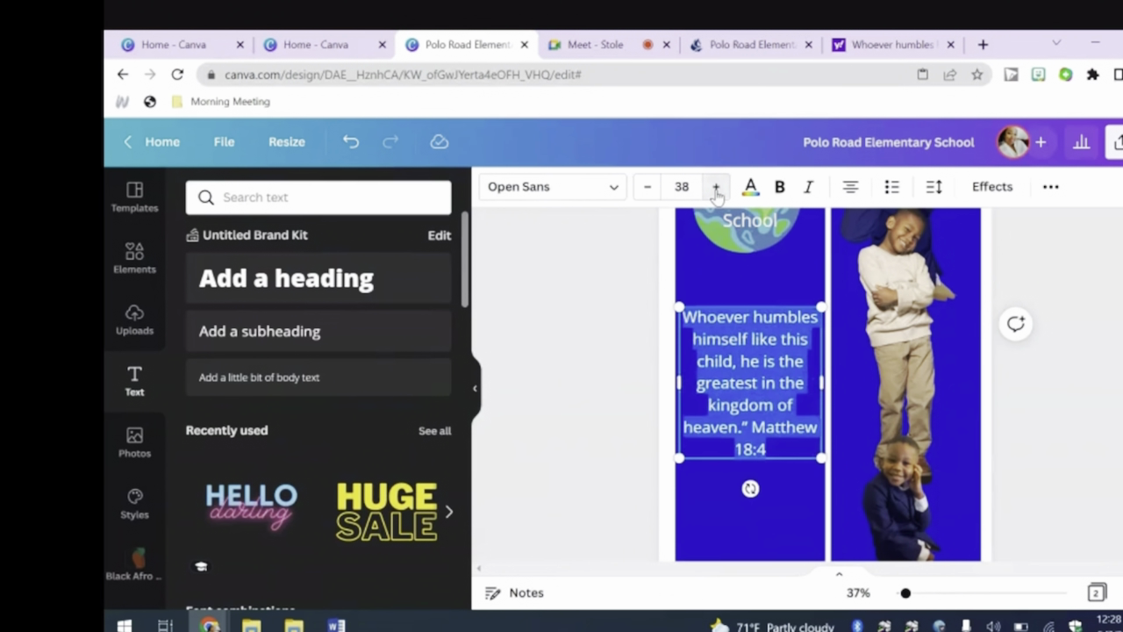
pyautogui.click(1115, 396)
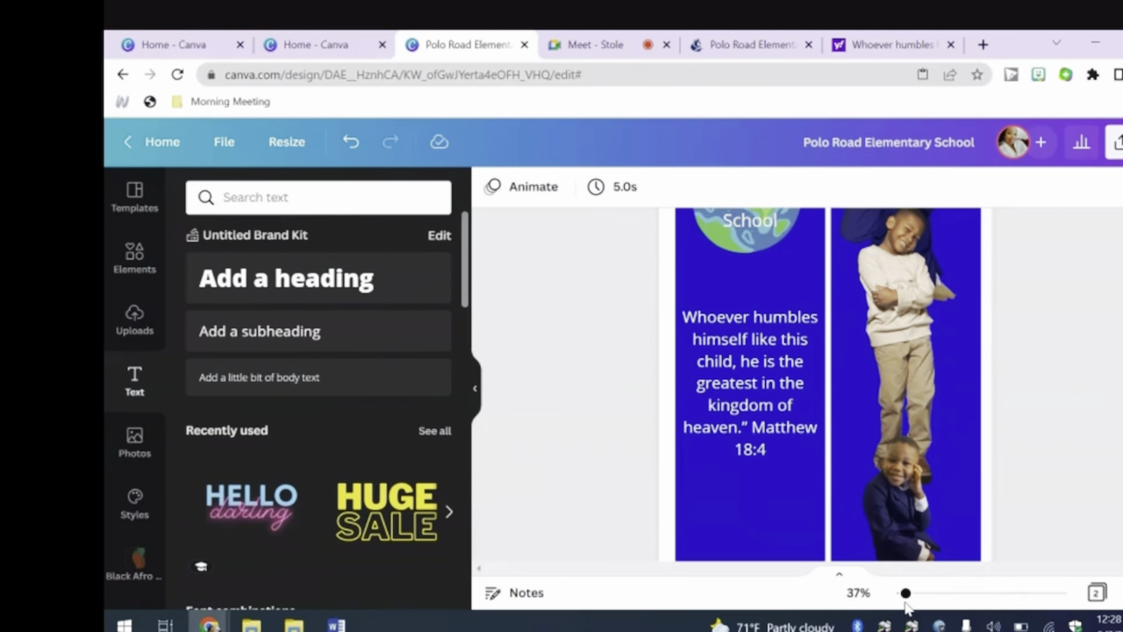
# Step: Apply the Neon text effect to the Matthew 18:4 quote with an intensity of 15
pyautogui.moveTo(905, 595); pyautogui.dragTo(899, 594)
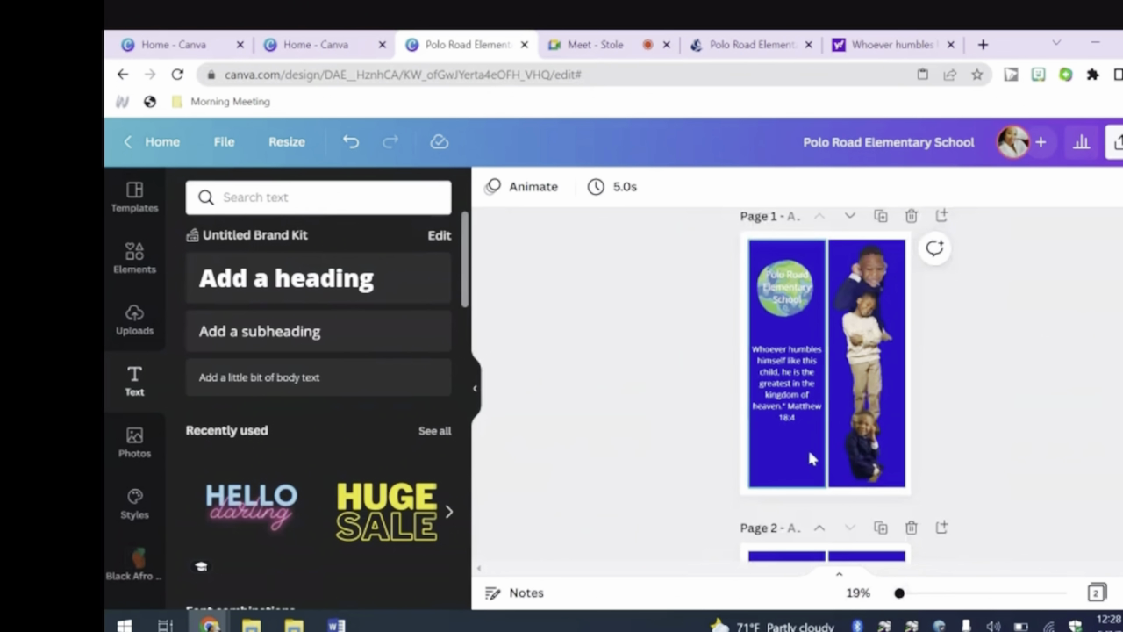
pyautogui.click(777, 393)
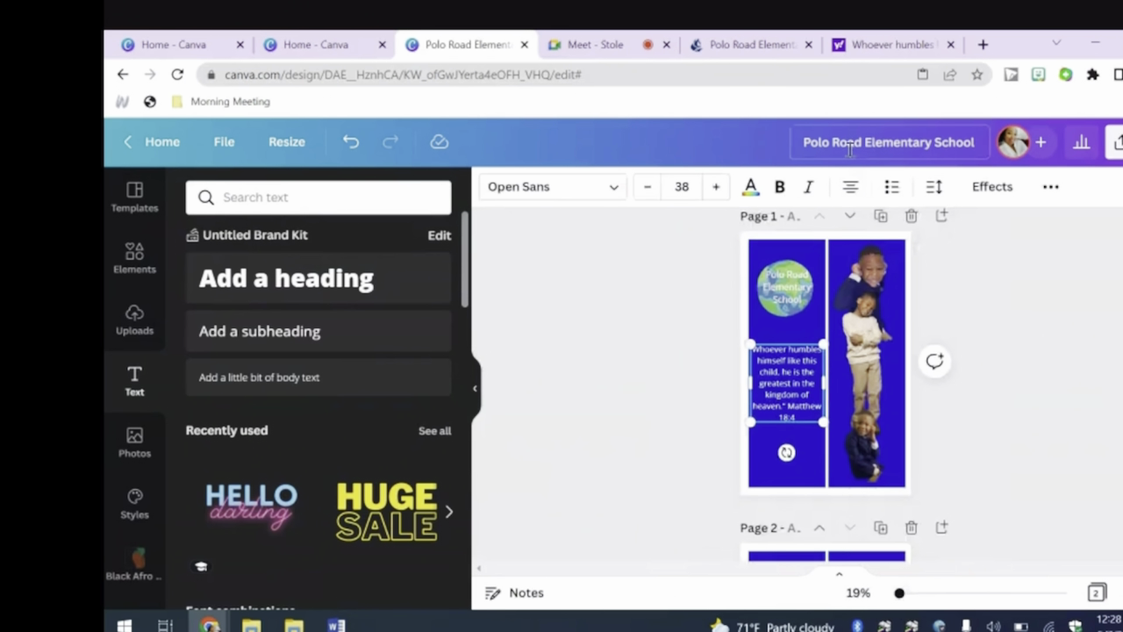
pyautogui.click(1000, 195)
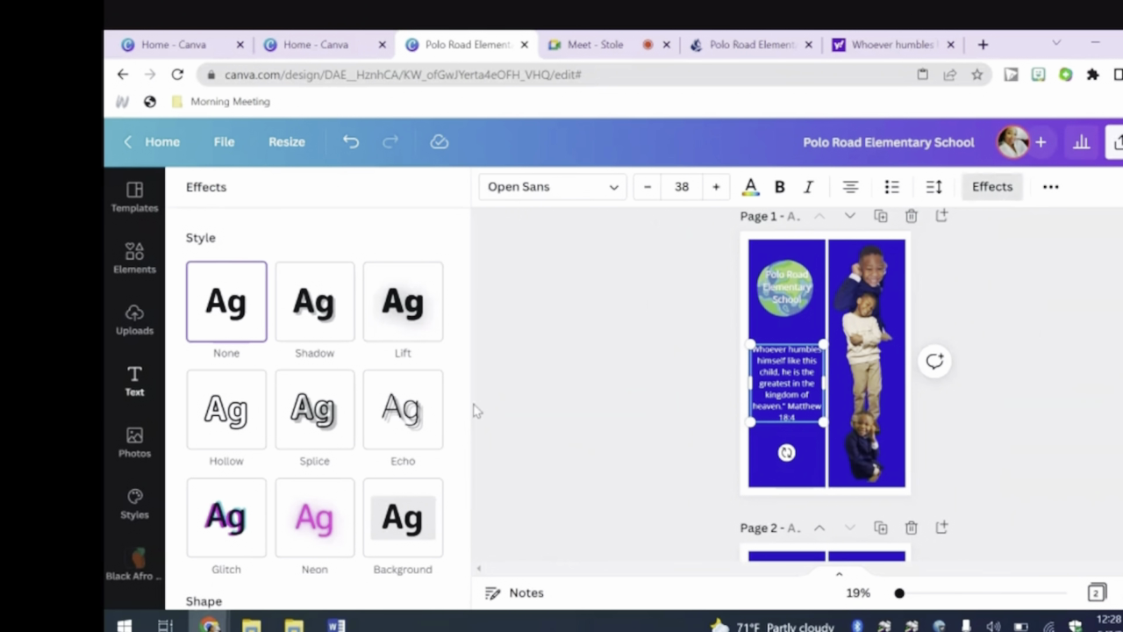
pyautogui.moveTo(470, 405); pyautogui.dragTo(471, 508)
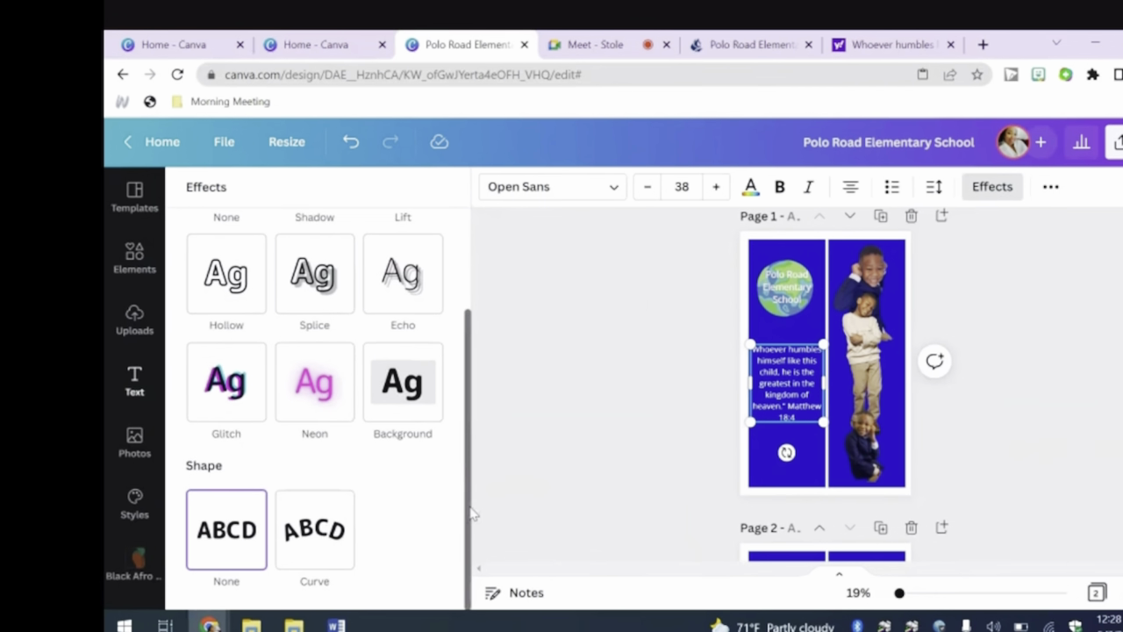
pyautogui.click(309, 395)
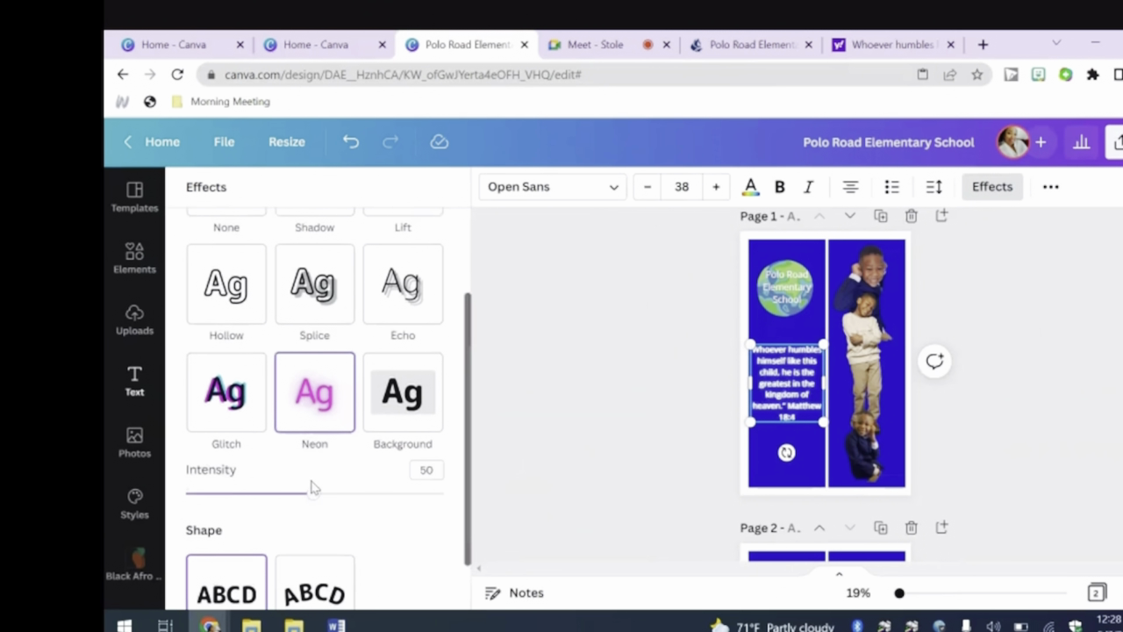
pyautogui.moveTo(314, 496); pyautogui.dragTo(300, 493)
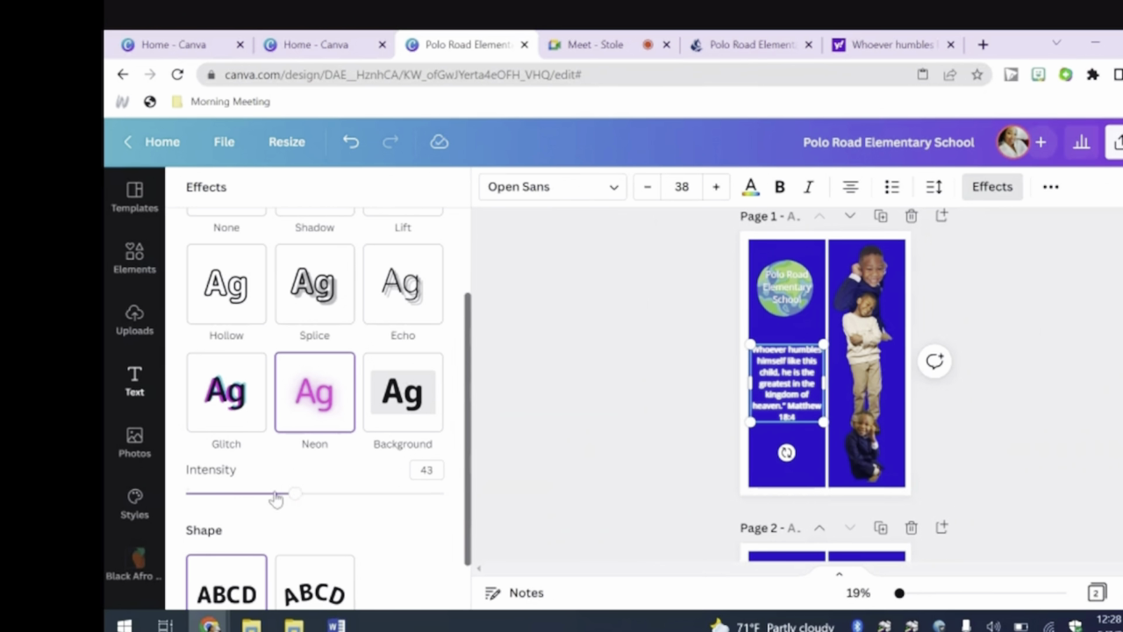
pyautogui.moveTo(294, 498); pyautogui.dragTo(261, 496)
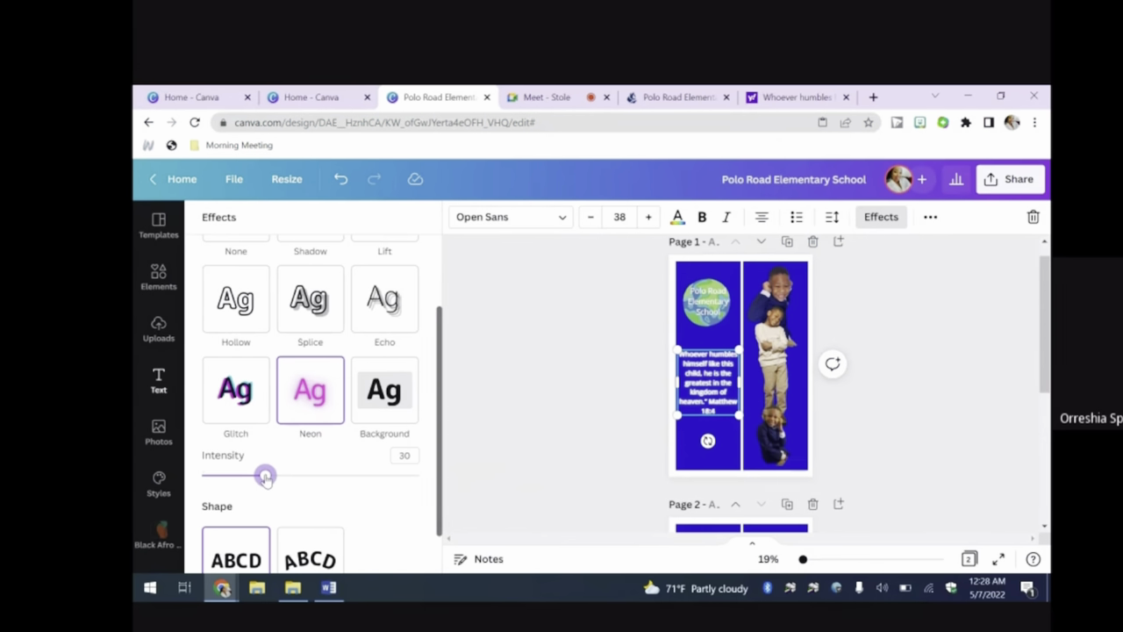
pyautogui.moveTo(265, 477); pyautogui.dragTo(231, 474)
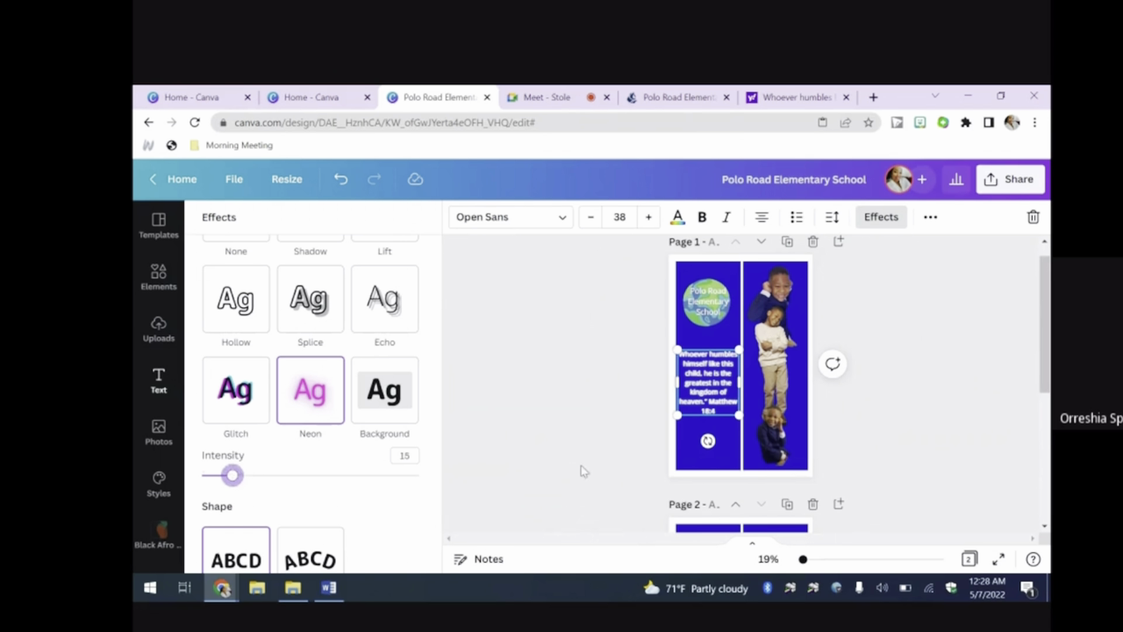
pyautogui.click(584, 470)
pyautogui.hotkey('ctrl', 'z')
pyautogui.hotkey('ctrl', 'z')
pyautogui.hotkey('ctrl', 'z')
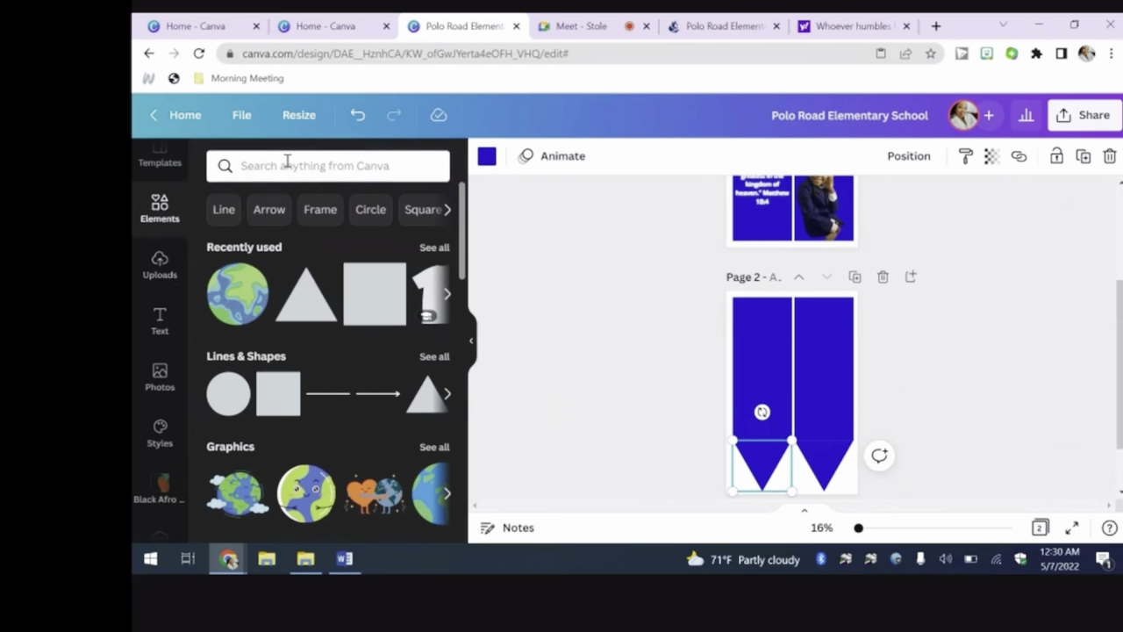
# Step: Search the elements for "frame" and add the number-shaped 2 and 0 photo frames to page 2
pyautogui.click(287, 165)
pyautogui.write('frame')
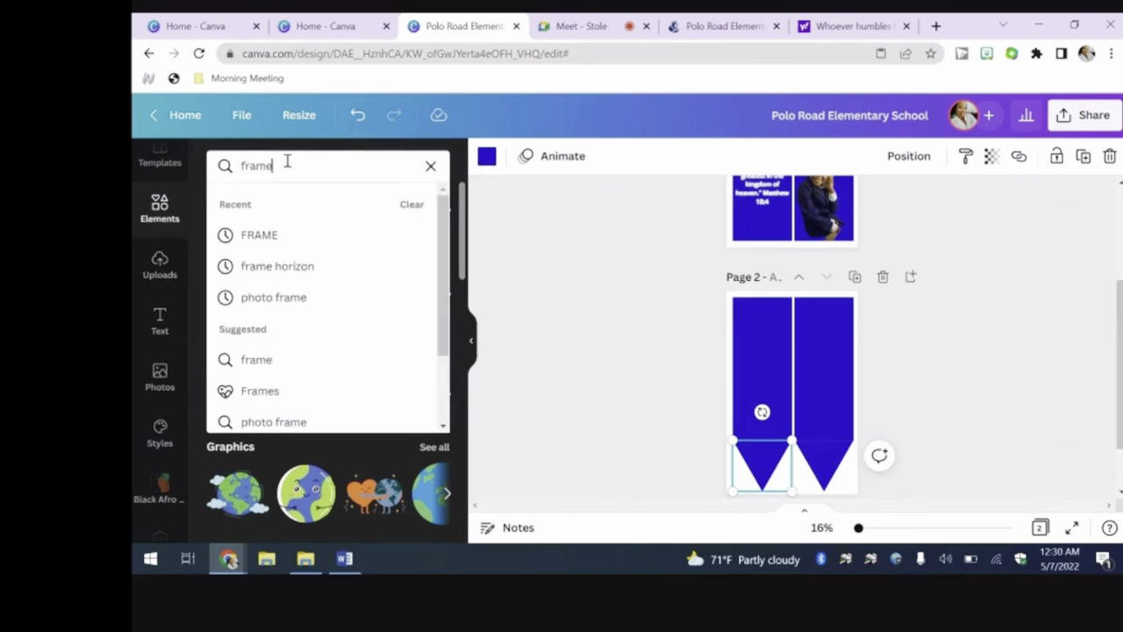
pyautogui.press('Return')
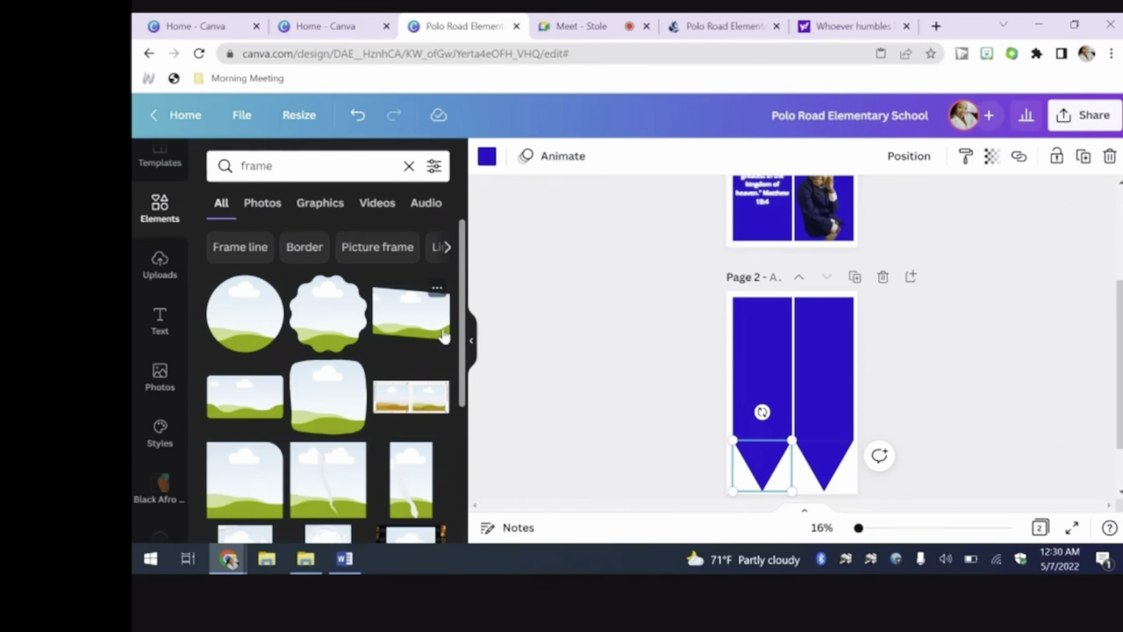
pyautogui.moveTo(464, 350); pyautogui.dragTo(472, 570)
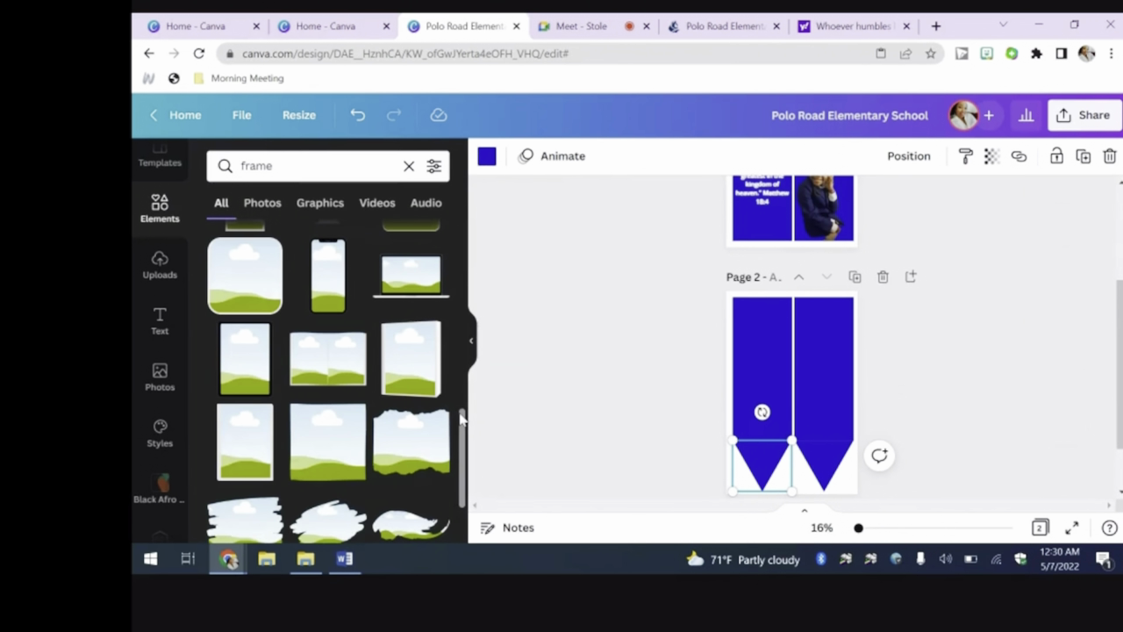
pyautogui.moveTo(461, 426); pyautogui.dragTo(468, 500)
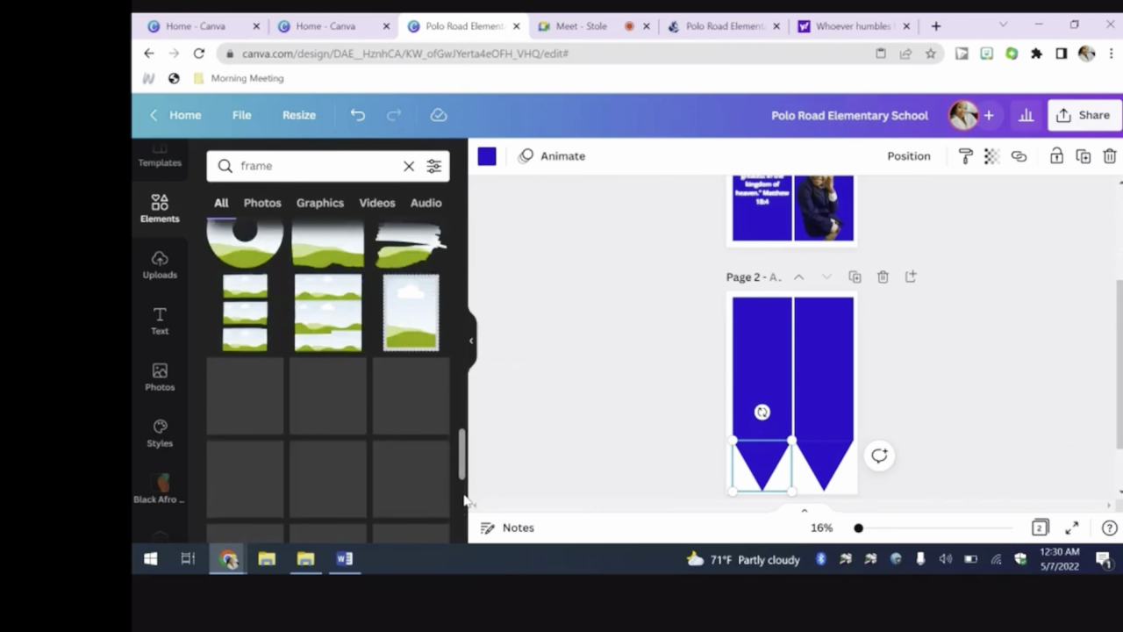
pyautogui.scroll(-8, 467, 491)
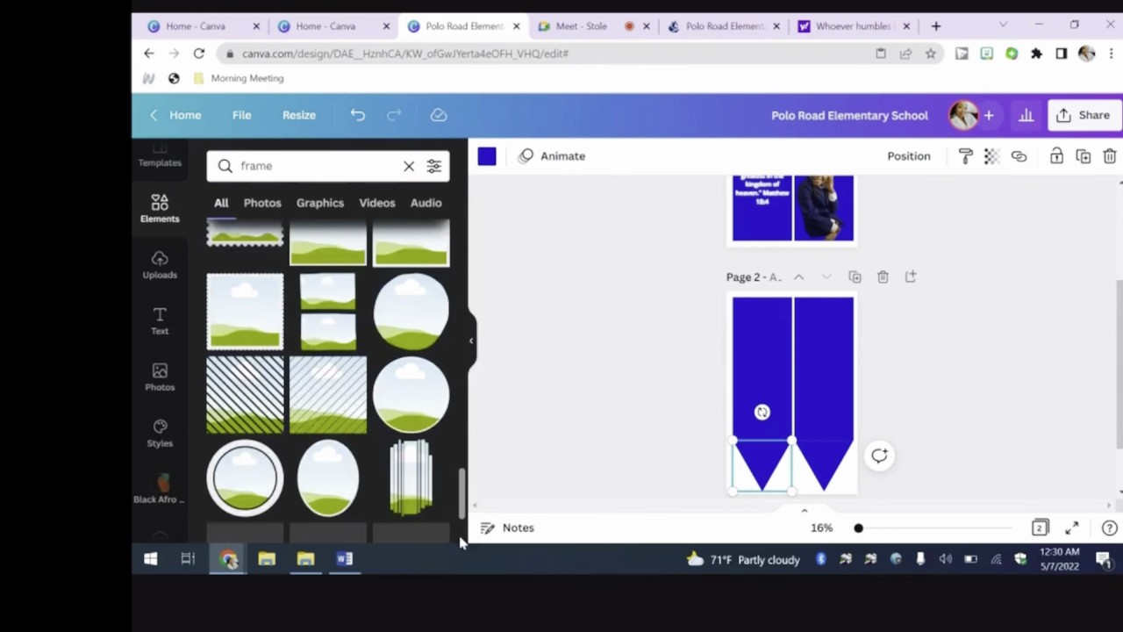
pyautogui.moveTo(467, 479); pyautogui.dragTo(465, 514)
pyautogui.click(832, 323)
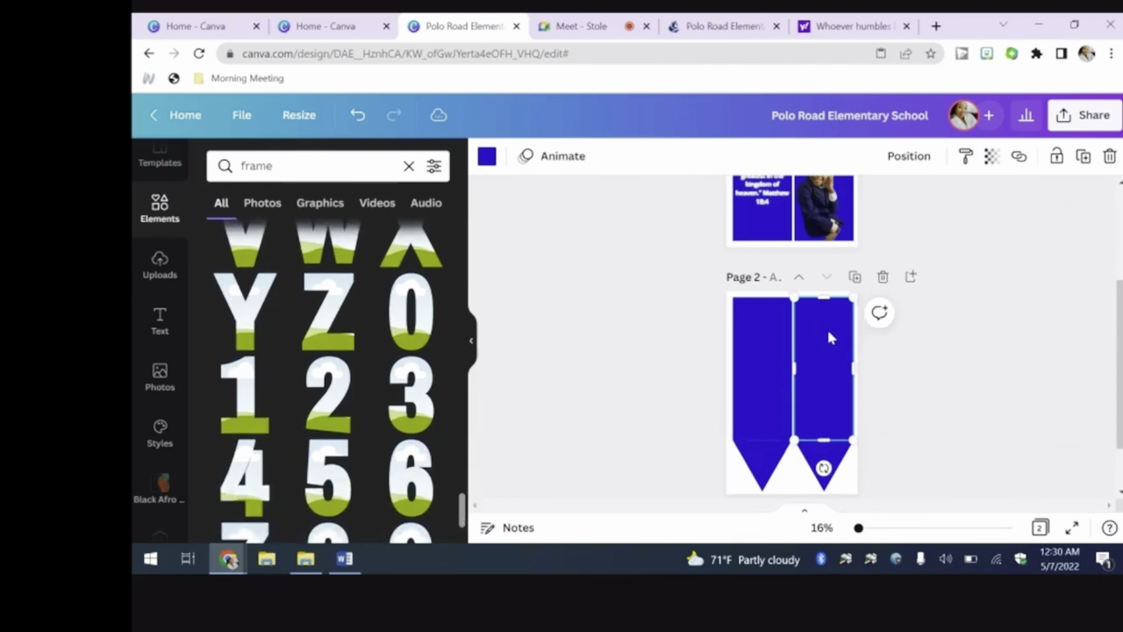
pyautogui.click(331, 399)
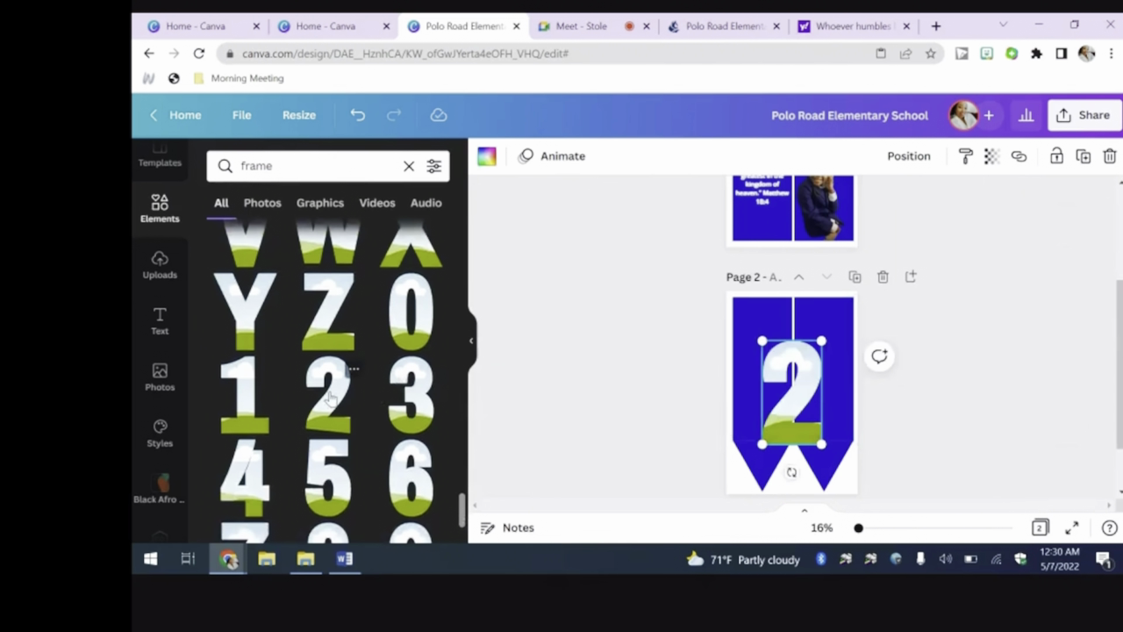
pyautogui.click(418, 326)
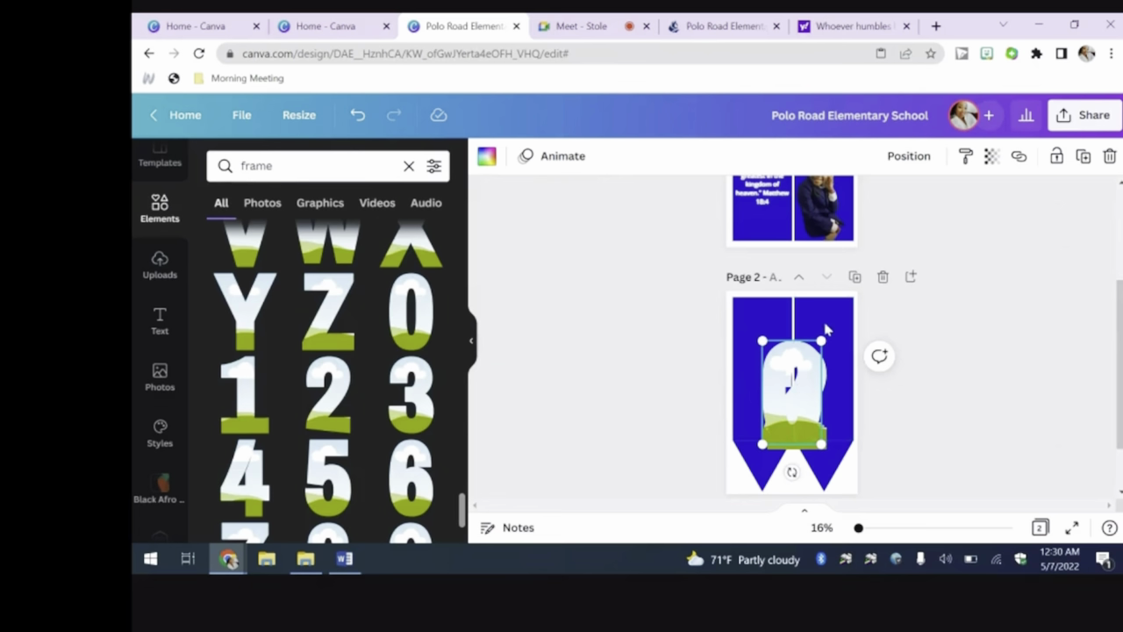
pyautogui.moveTo(837, 316); pyautogui.dragTo(711, 410)
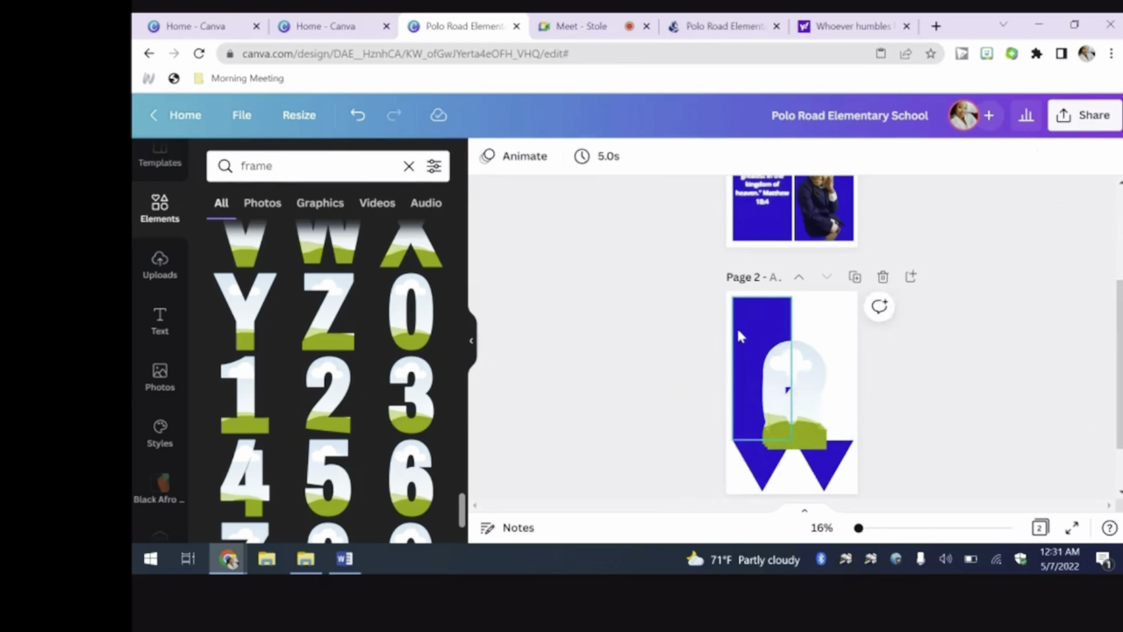
pyautogui.moveTo(742, 332); pyautogui.dragTo(705, 358)
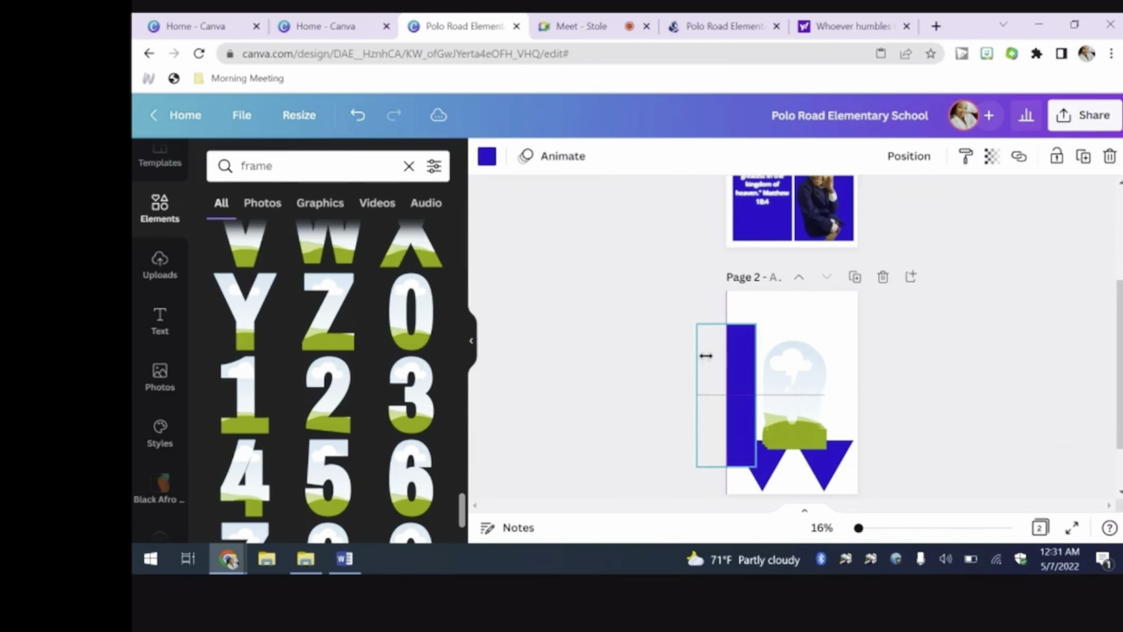
pyautogui.click(357, 119)
pyautogui.click(357, 120)
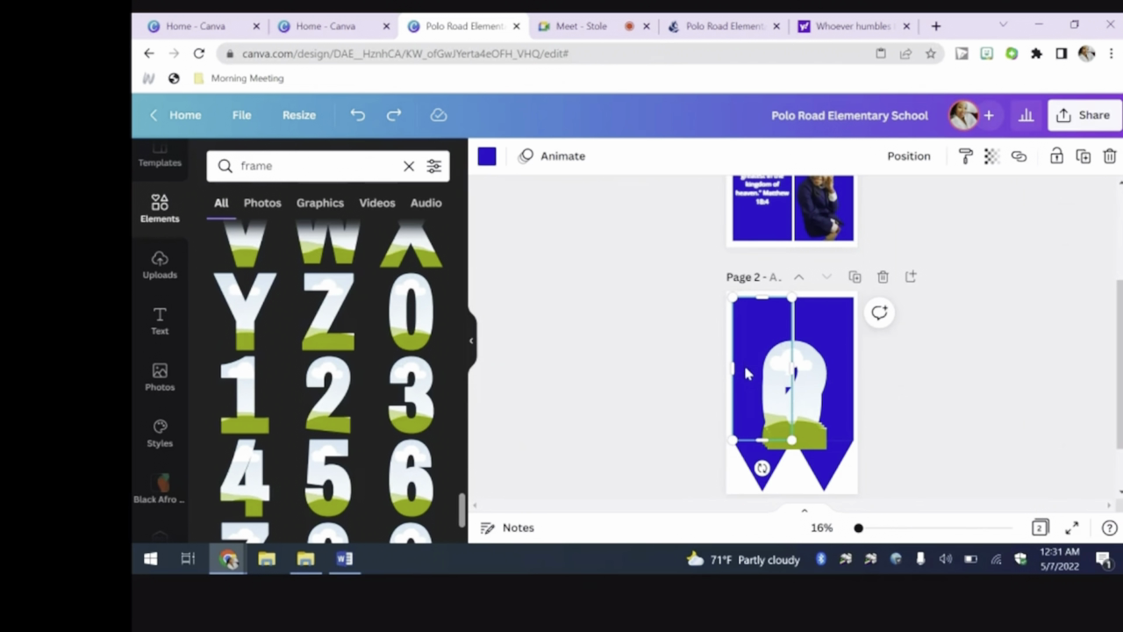
# Step: Slide both strips down on page 2, then shrink the 2 and 0 frames together and place them in the upper right half
pyautogui.moveTo(745, 373); pyautogui.dragTo(748, 519)
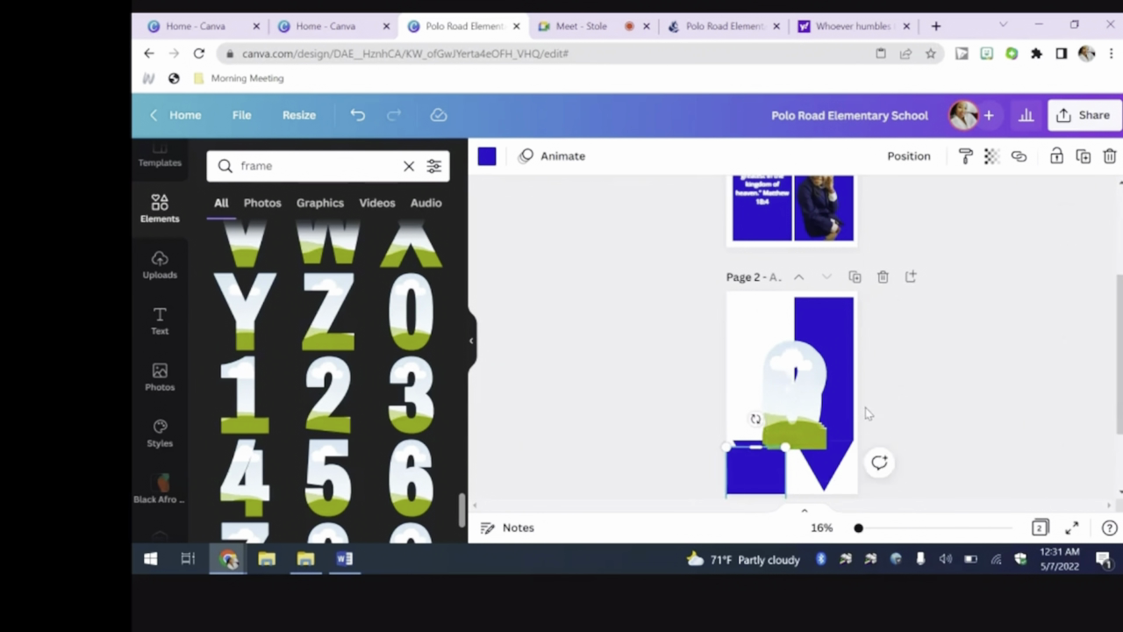
pyautogui.moveTo(839, 412); pyautogui.dragTo(847, 572)
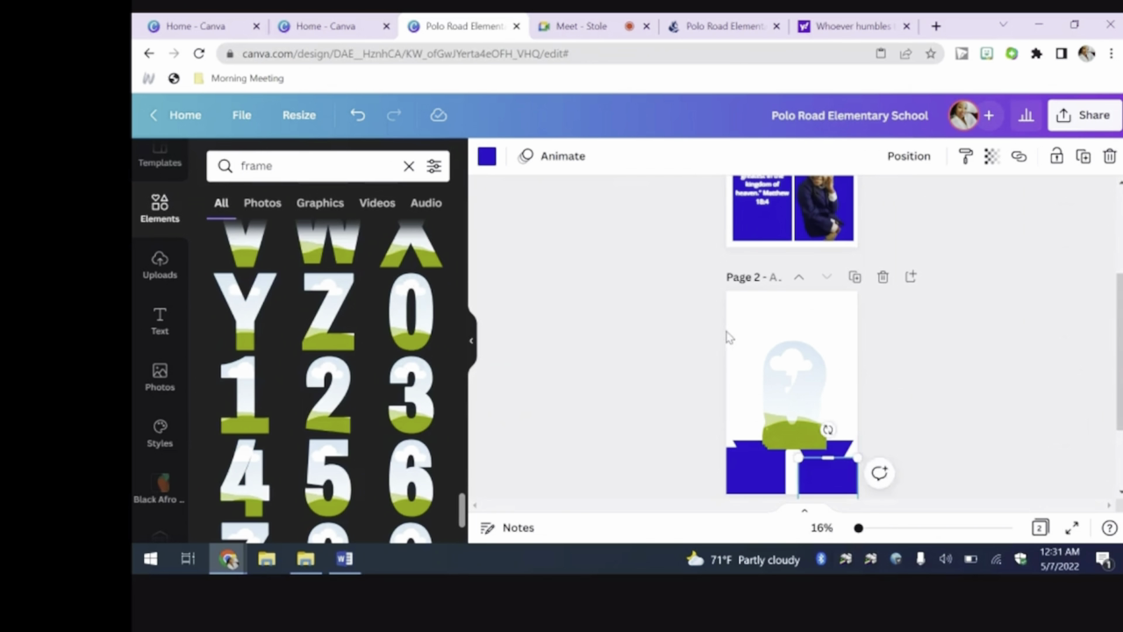
pyautogui.click(835, 443)
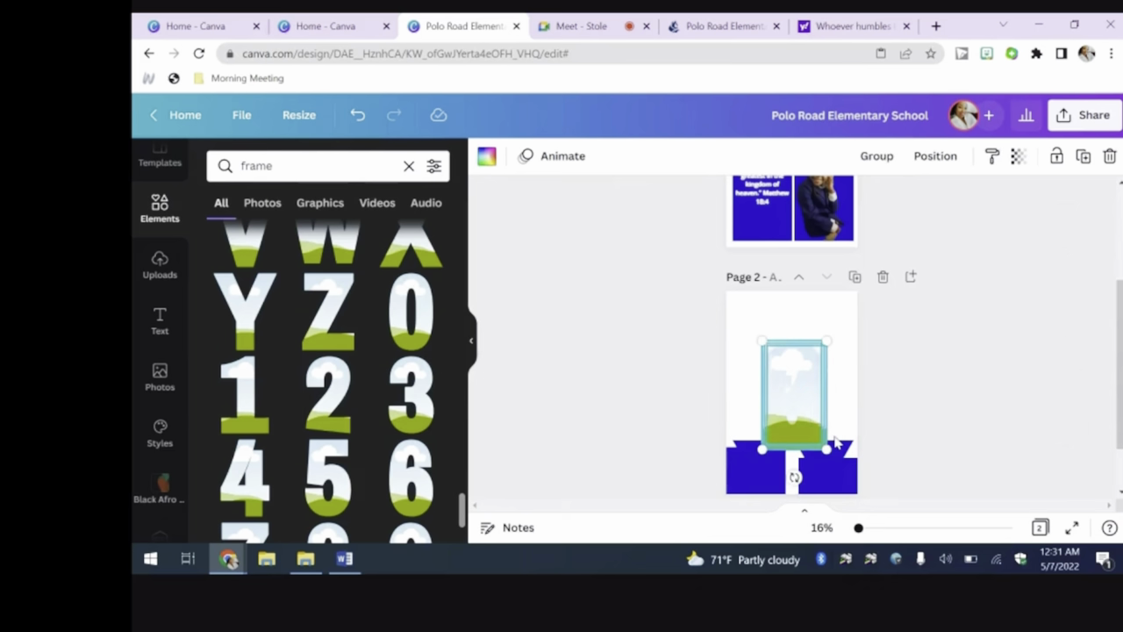
pyautogui.moveTo(757, 340); pyautogui.dragTo(811, 326)
# Step: Move both blue rectangles on page 2 back up so each sits directly above its triangle, undoing the stray triangle moves
pyautogui.moveTo(757, 471); pyautogui.dragTo(765, 404)
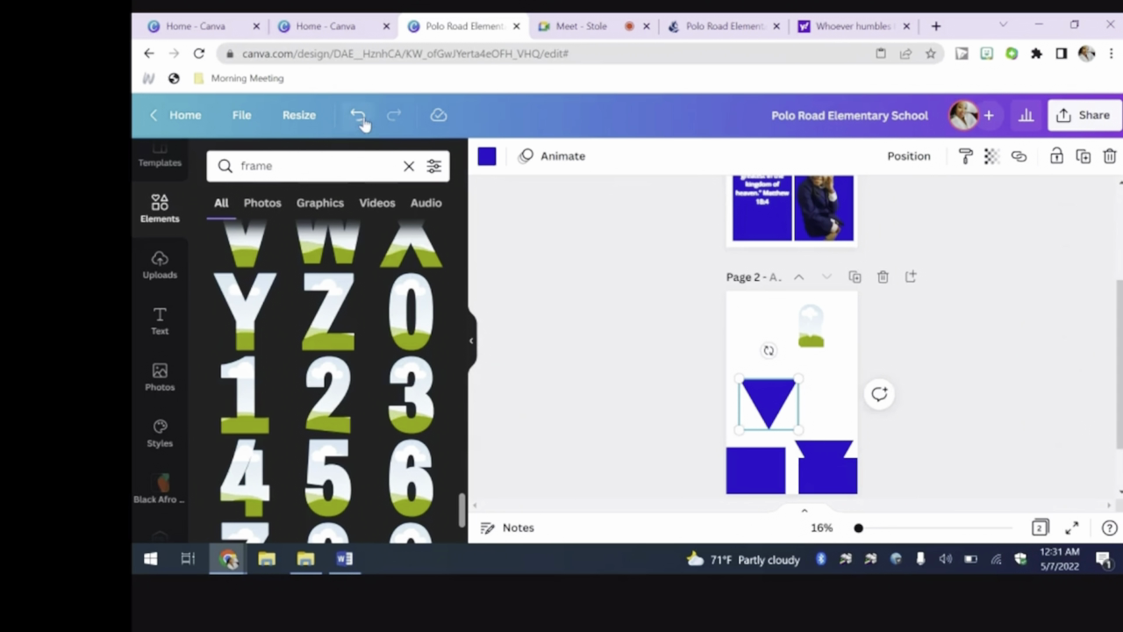
pyautogui.click(360, 119)
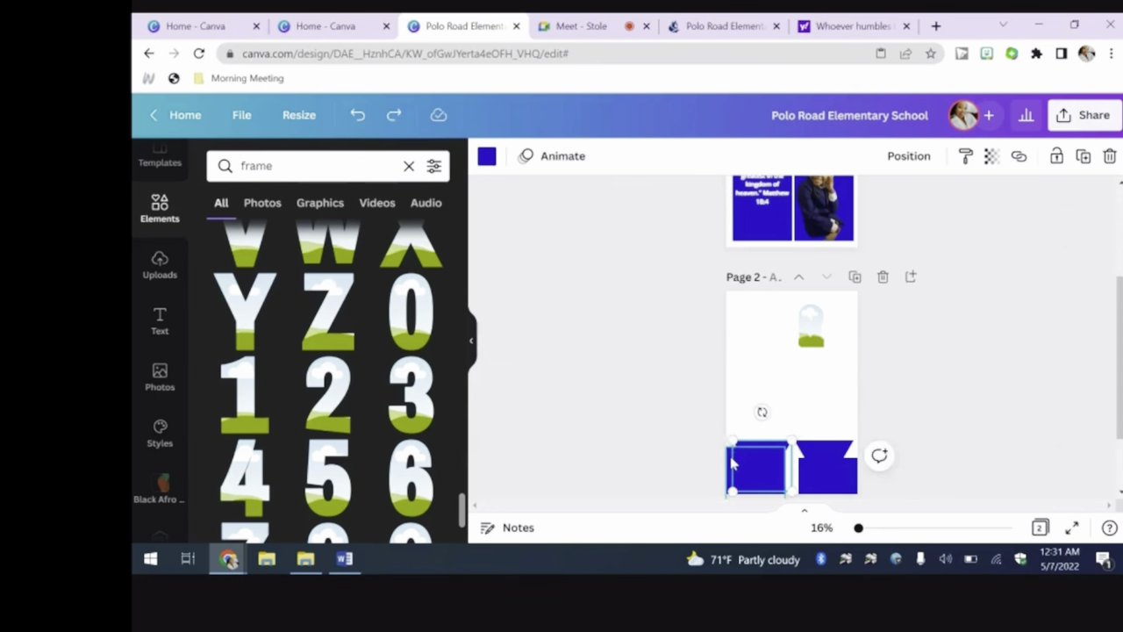
pyautogui.moveTo(730, 445); pyautogui.dragTo(735, 308)
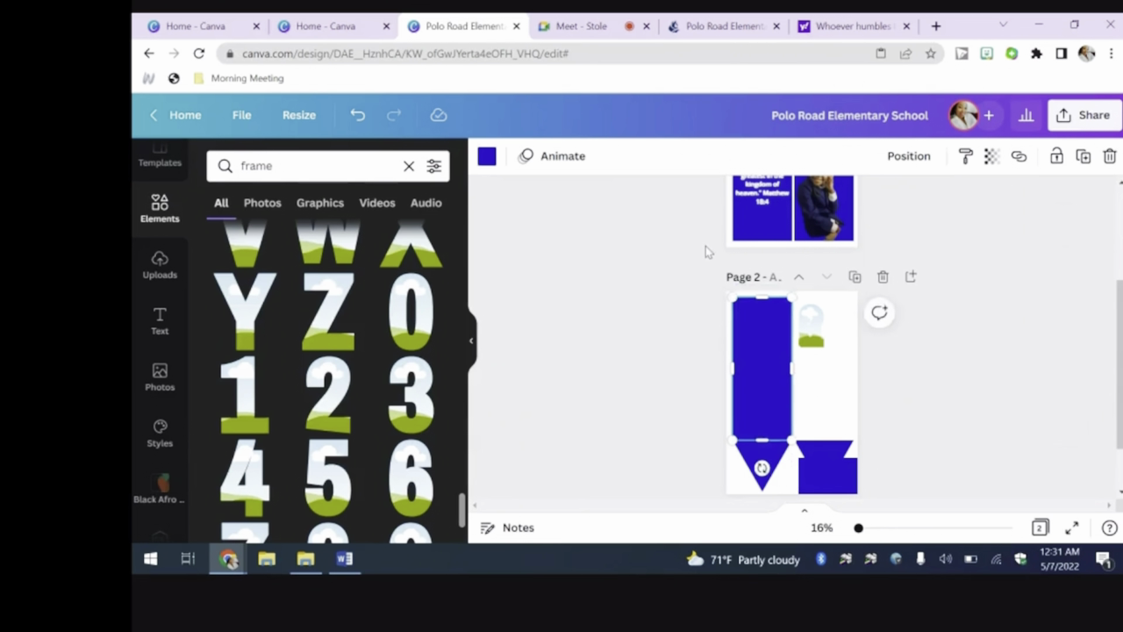
pyautogui.moveTo(829, 452); pyautogui.dragTo(820, 329)
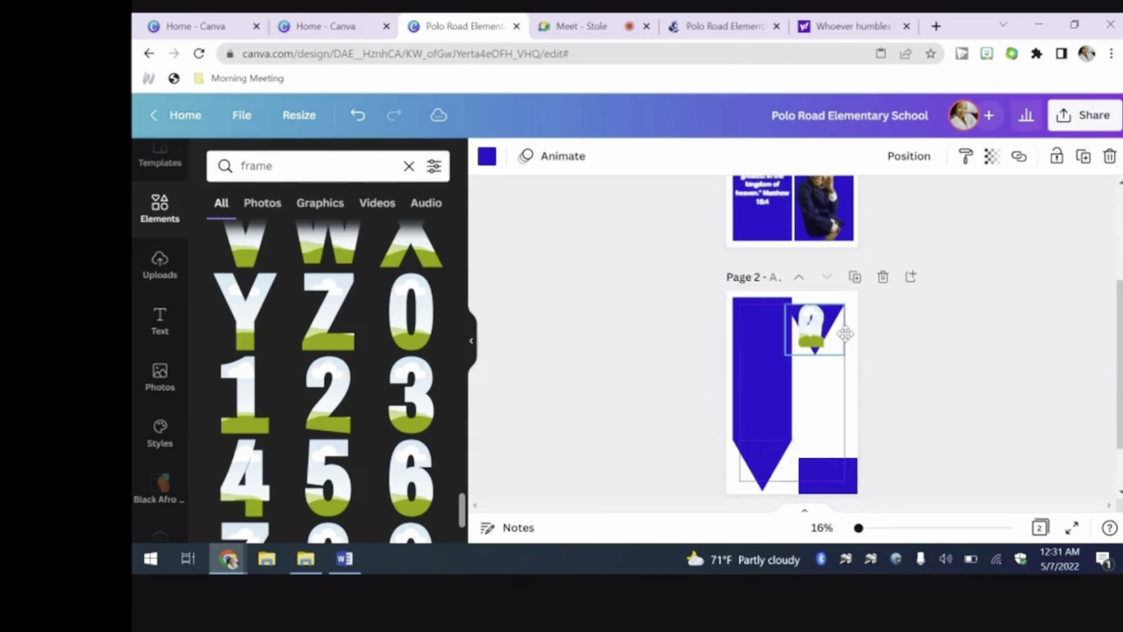
pyautogui.click(360, 119)
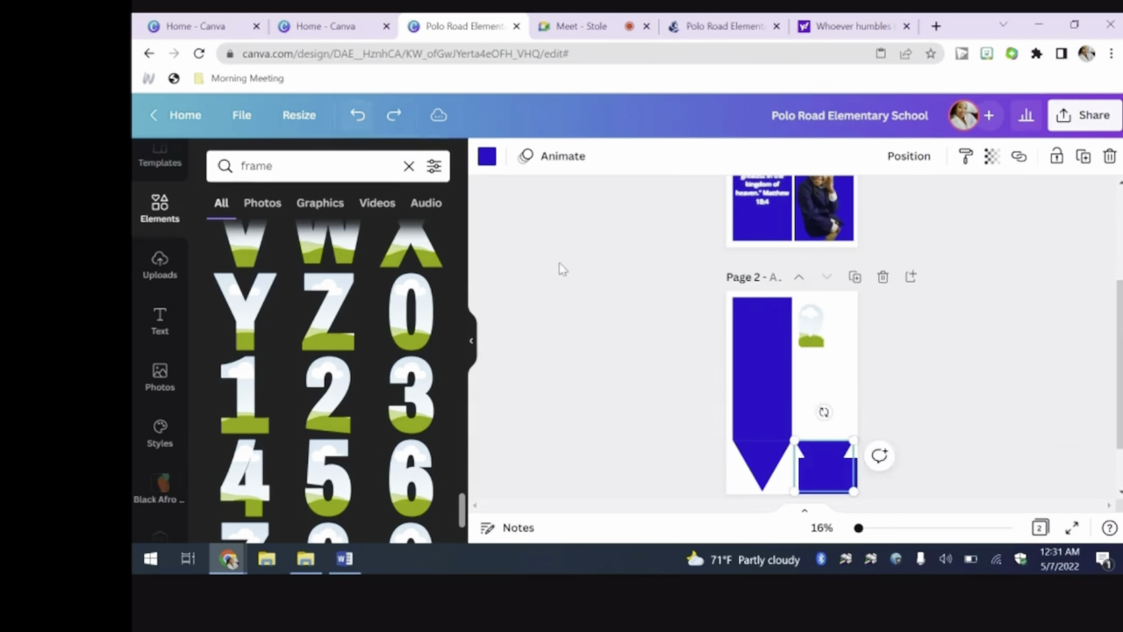
pyautogui.click(836, 381)
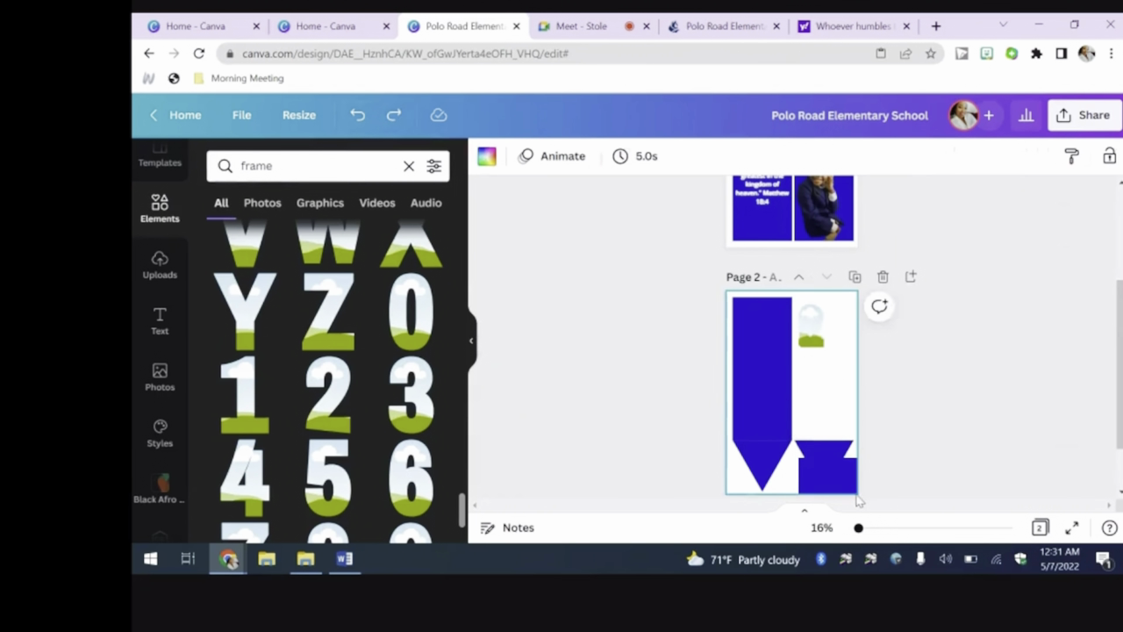
pyautogui.click(858, 481)
pyautogui.moveTo(859, 478); pyautogui.dragTo(854, 314)
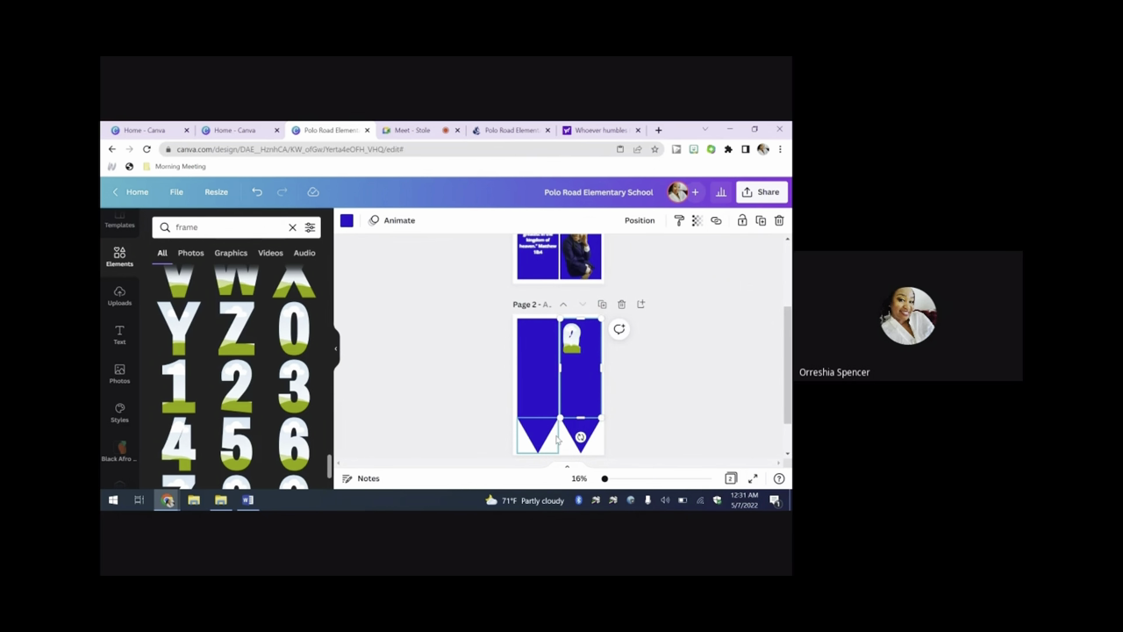
# Step: Arrange number frames 2, 0, 2 and 2 in a vertical column down page 2's right strip
pyautogui.click(804, 469)
pyautogui.click(817, 317)
pyautogui.moveTo(575, 334); pyautogui.dragTo(584, 393)
pyautogui.moveTo(575, 345); pyautogui.dragTo(586, 426)
pyautogui.click(564, 378)
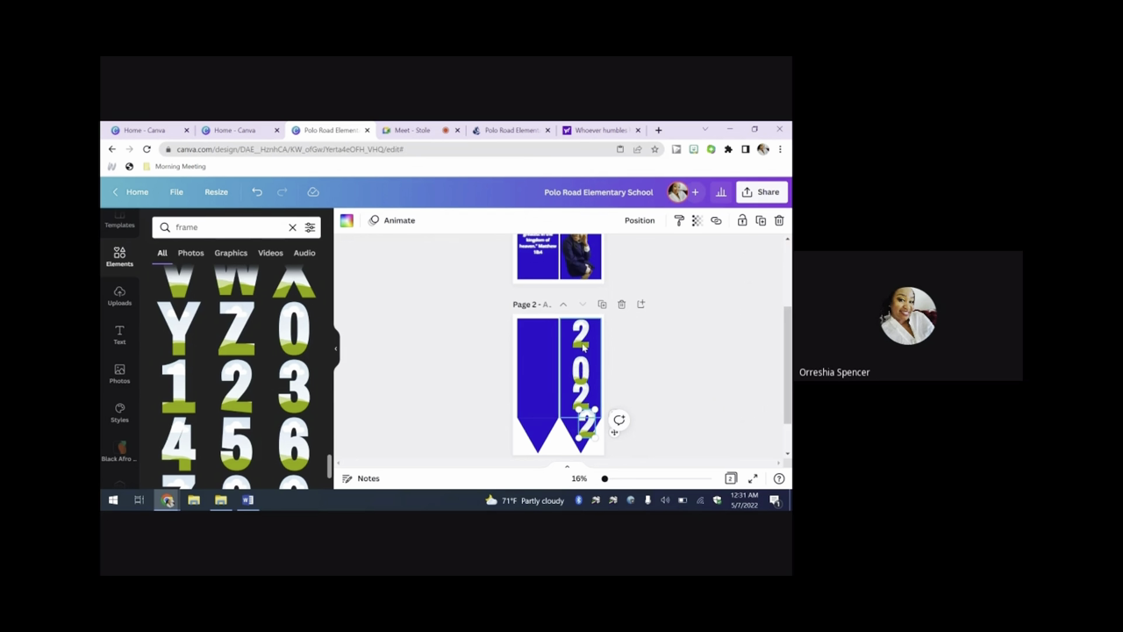
# Step: Shrink and stack the upper three number frames, and replace the oversized bottom 2 with a copy of the smaller 2
pyautogui.click(579, 332)
pyautogui.moveTo(572, 321); pyautogui.dragTo(576, 327)
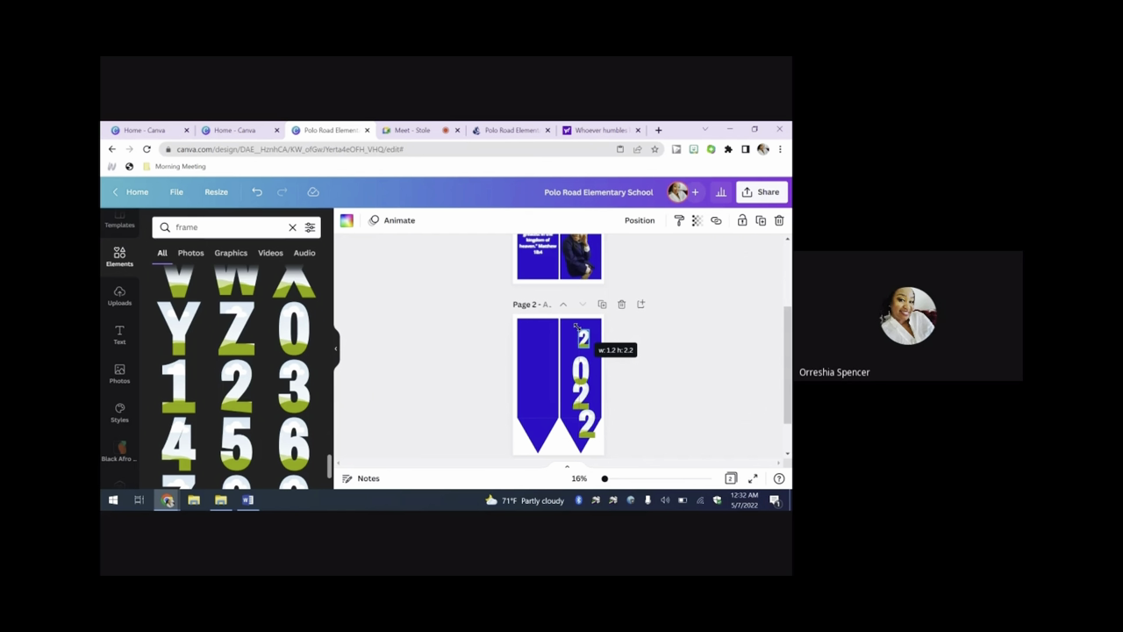
pyautogui.moveTo(576, 326); pyautogui.dragTo(586, 416)
pyautogui.click(580, 370)
pyautogui.click(578, 397)
pyautogui.click(586, 425)
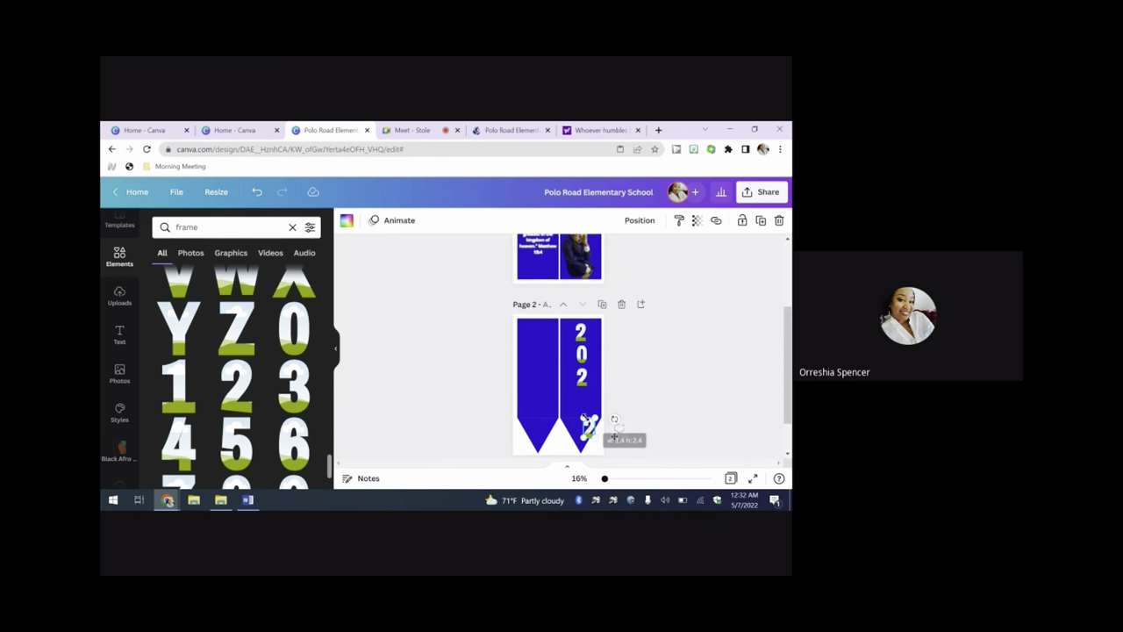
pyautogui.press('Delete')
pyautogui.moveTo(585, 377); pyautogui.dragTo(584, 399)
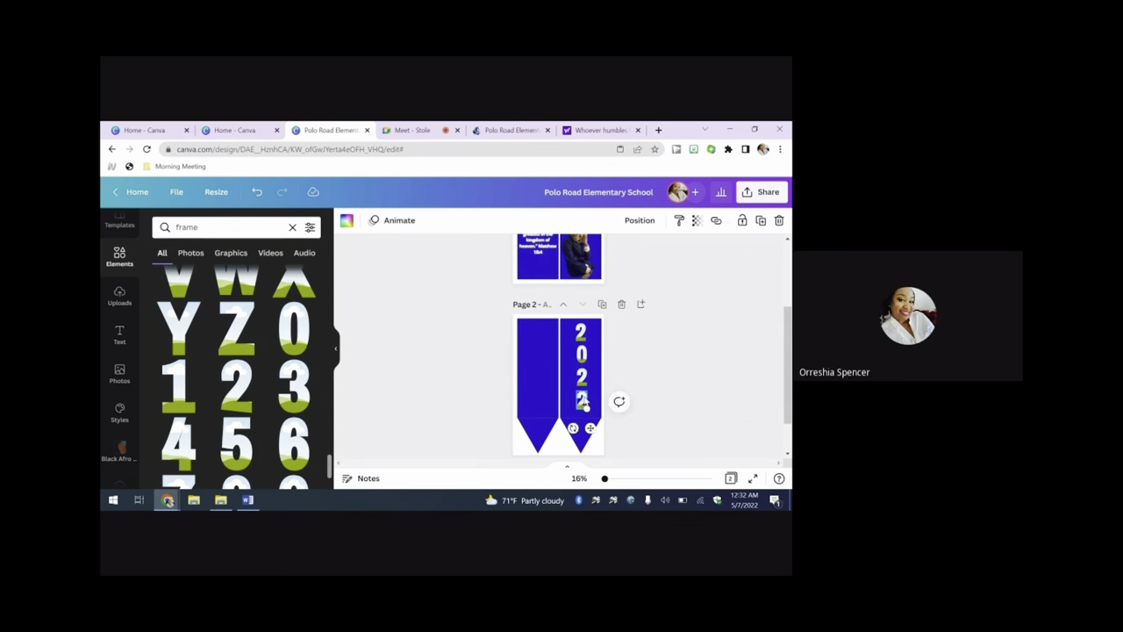
# Step: Tidy up the spacing of the four 2022 number frames, moving the right blue rectangle aside for the selection and back behind them
pyautogui.moveTo(565, 325); pyautogui.dragTo(522, 373)
pyautogui.click(569, 355)
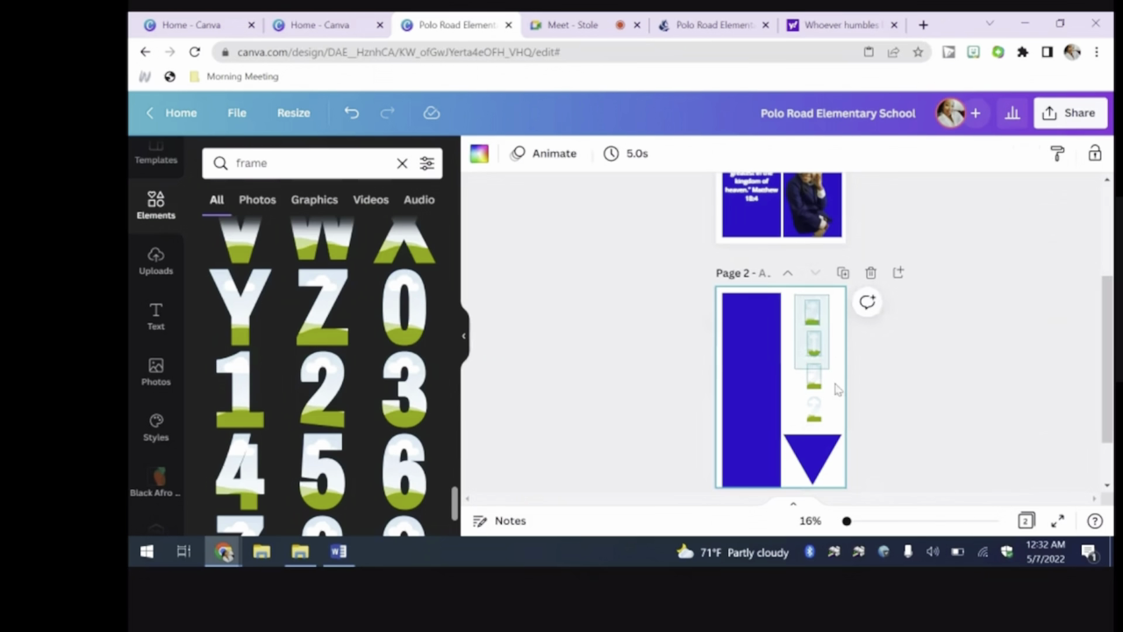
pyautogui.moveTo(837, 429); pyautogui.dragTo(834, 424)
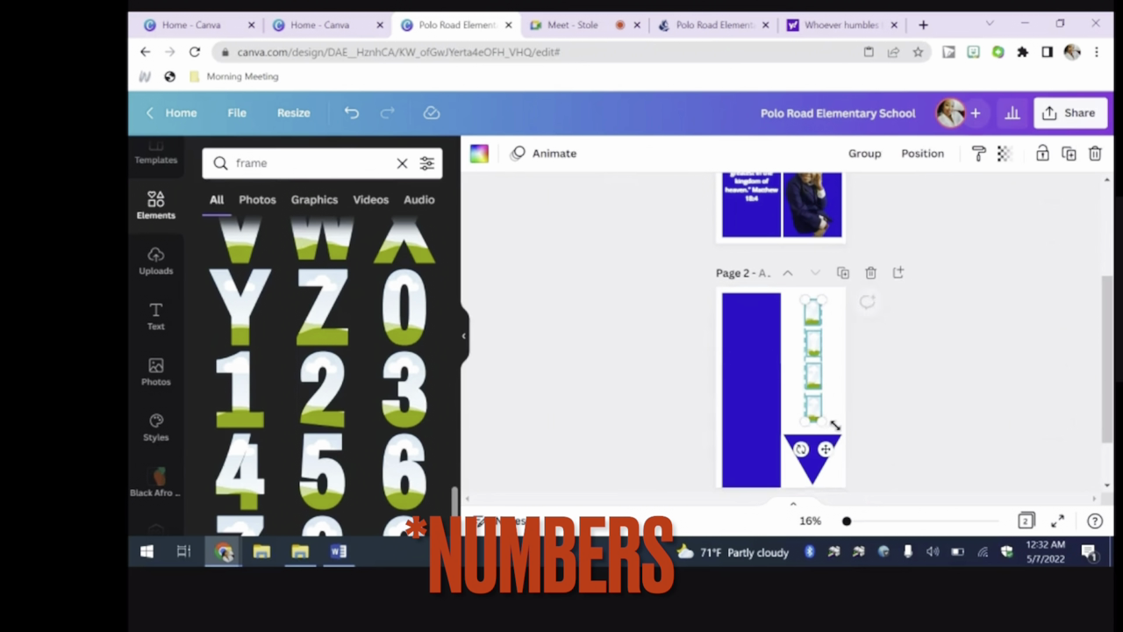
pyautogui.click(917, 165)
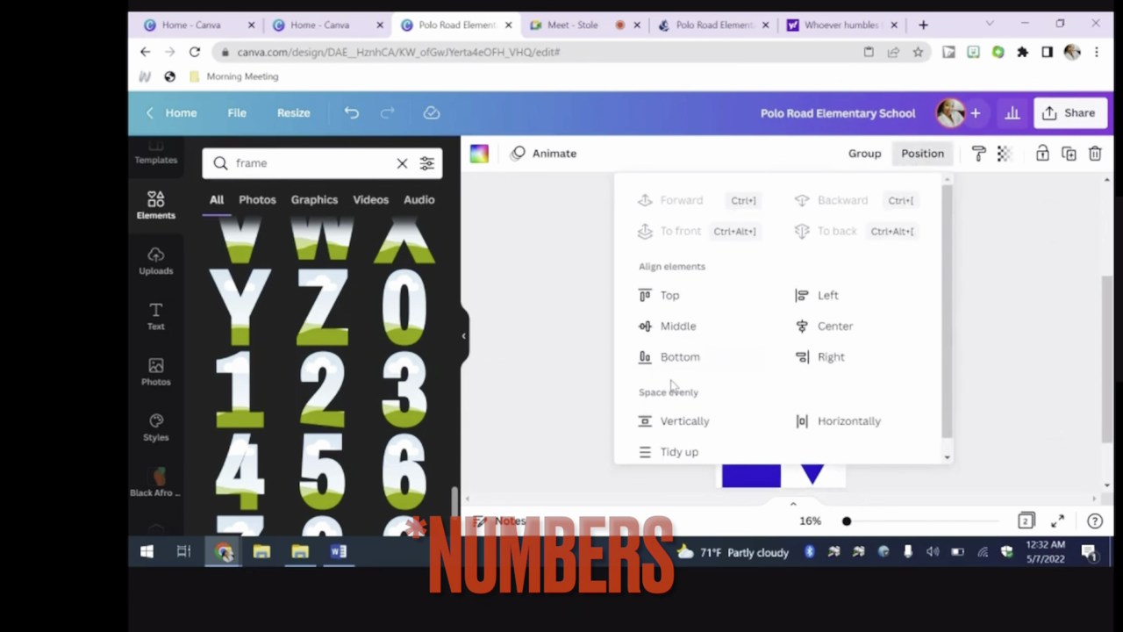
pyautogui.click(693, 451)
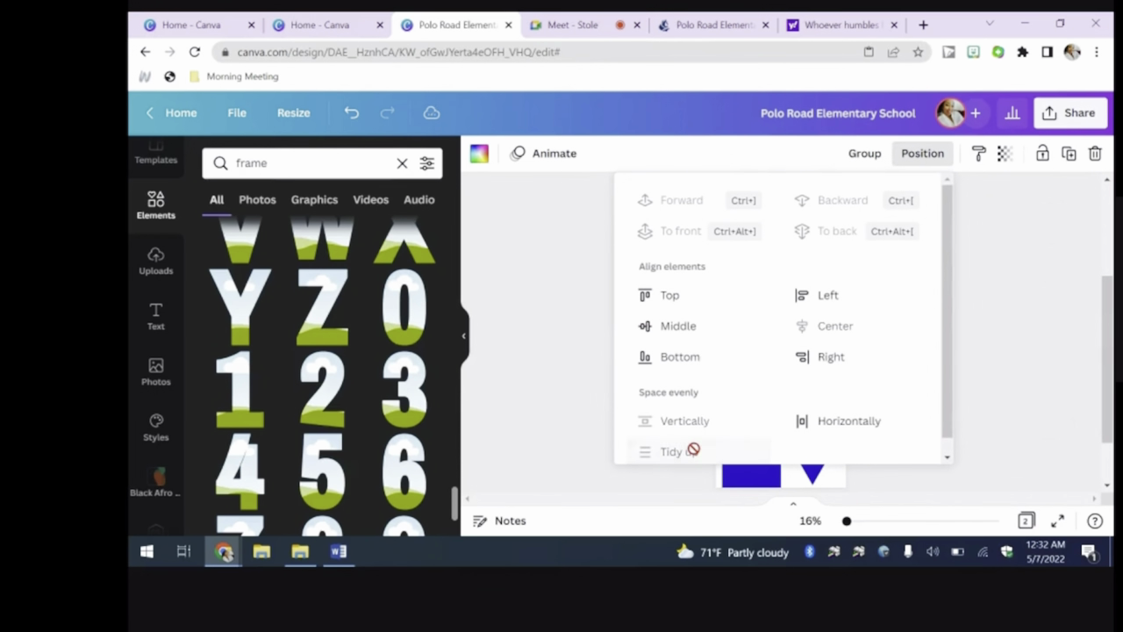
pyautogui.click(909, 488)
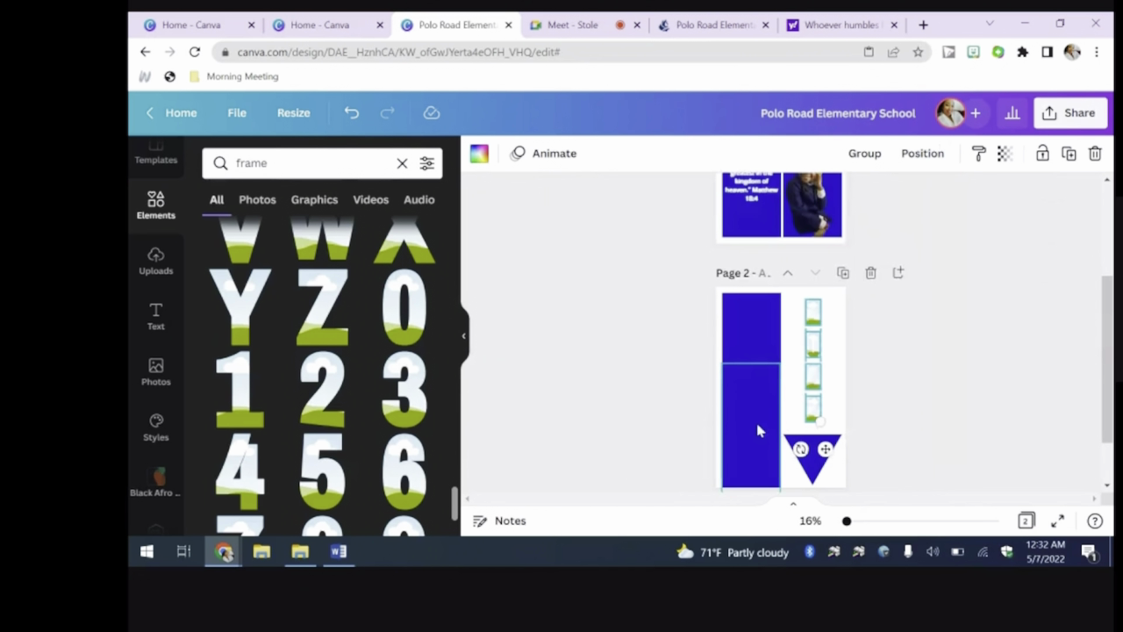
pyautogui.moveTo(748, 428); pyautogui.dragTo(808, 351)
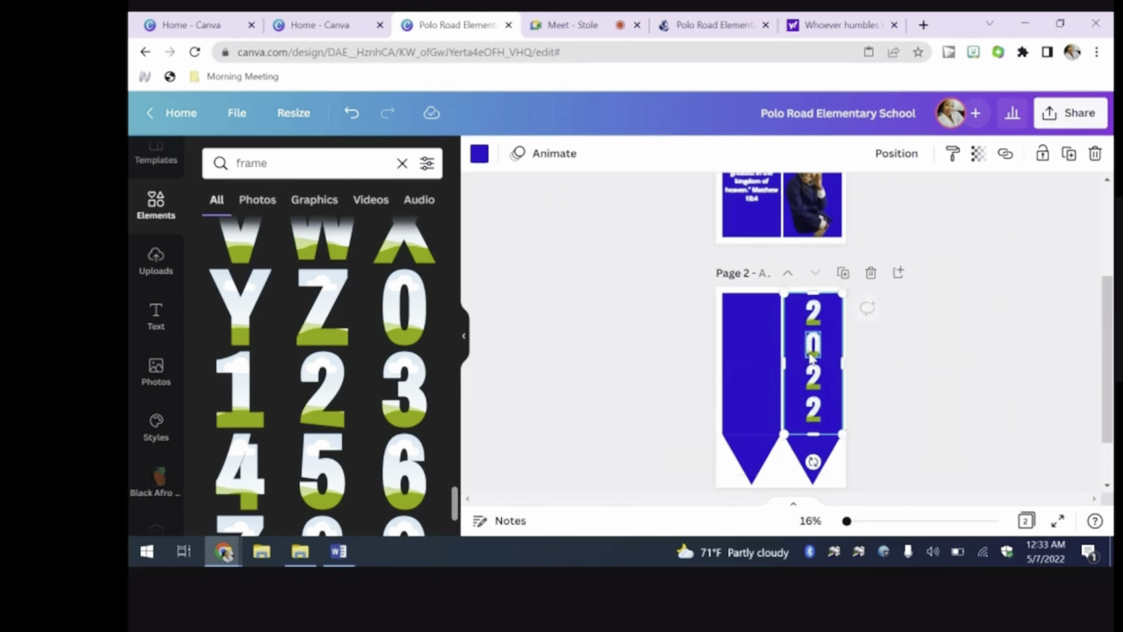
pyautogui.click(915, 394)
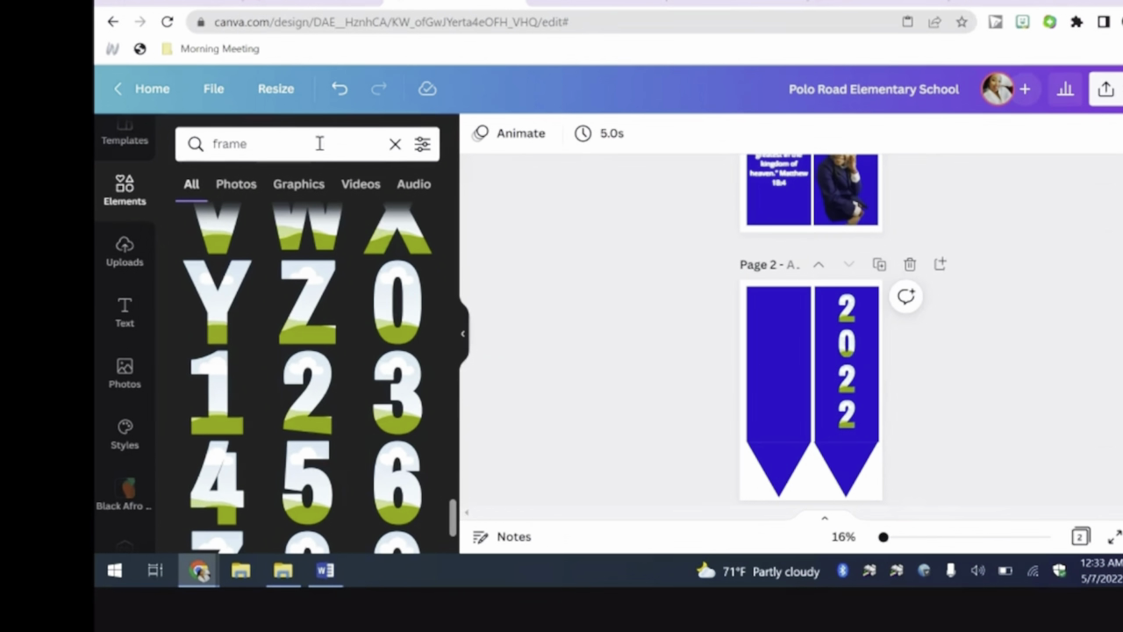
# Step: Search the elements for "gold foil" and fill the top 2 frame with the square gold foil texture
pyautogui.click(319, 144)
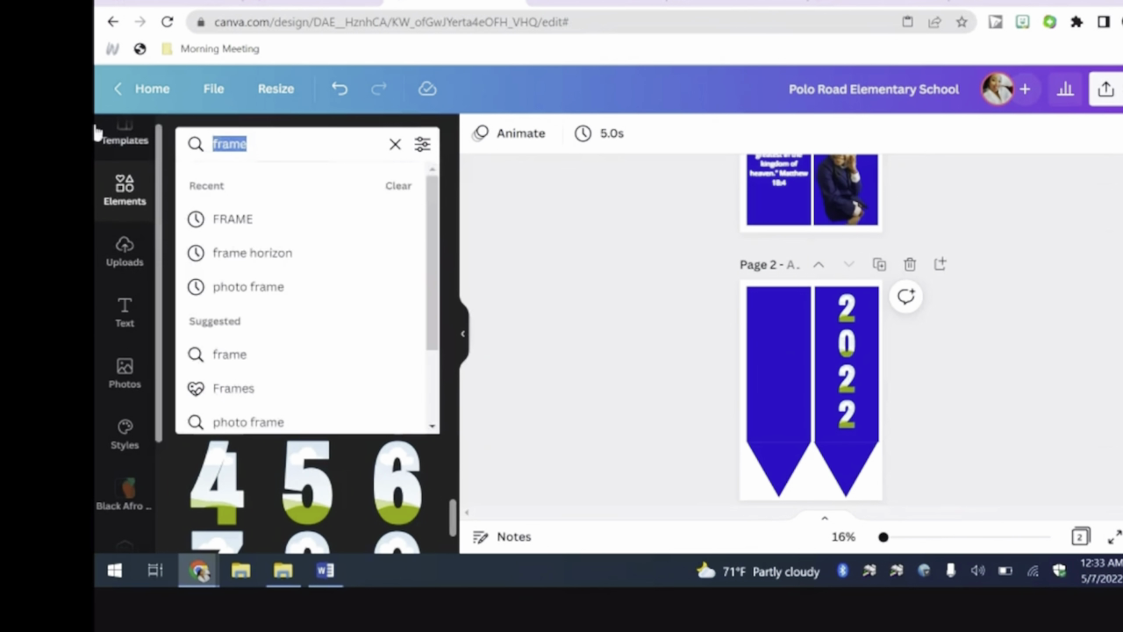
pyautogui.write('gold foil')
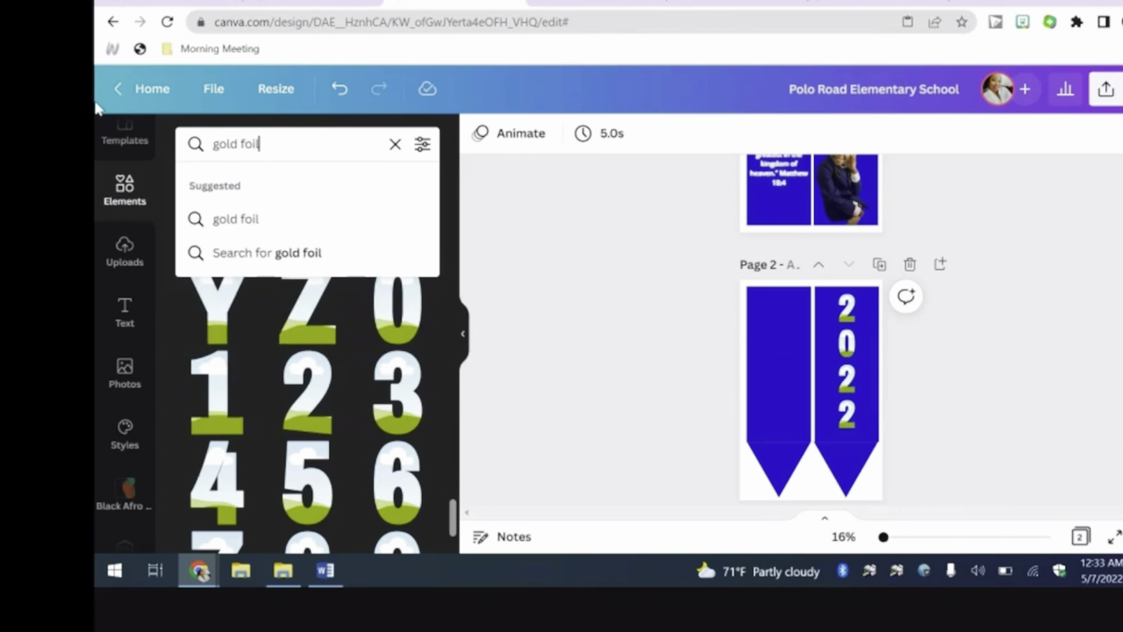
pyautogui.click(296, 219)
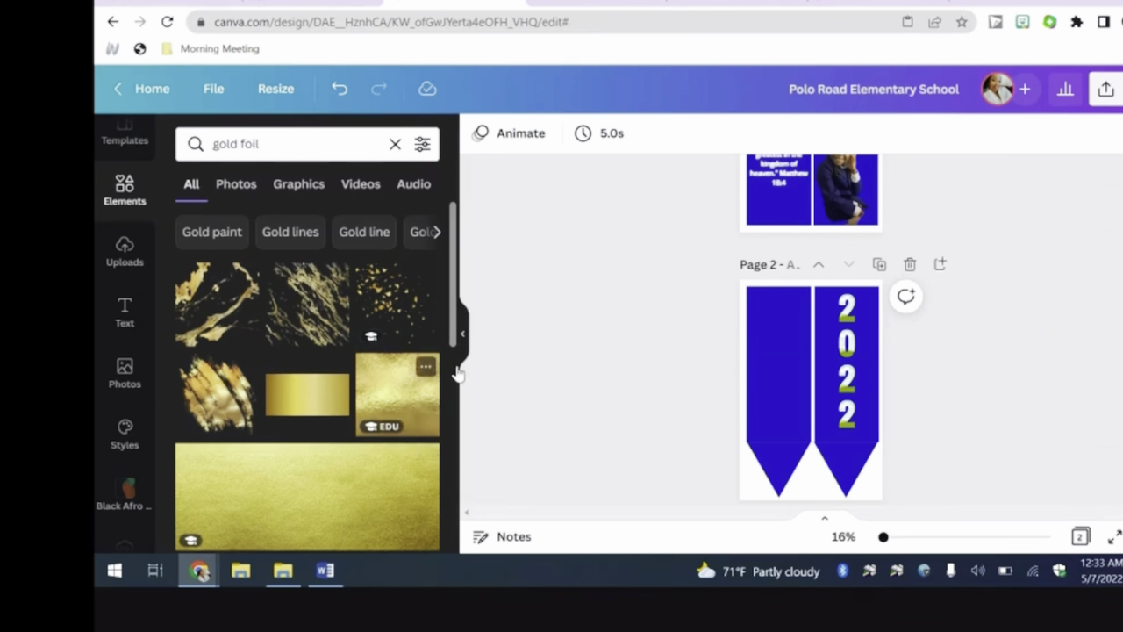
pyautogui.moveTo(457, 375); pyautogui.dragTo(845, 309)
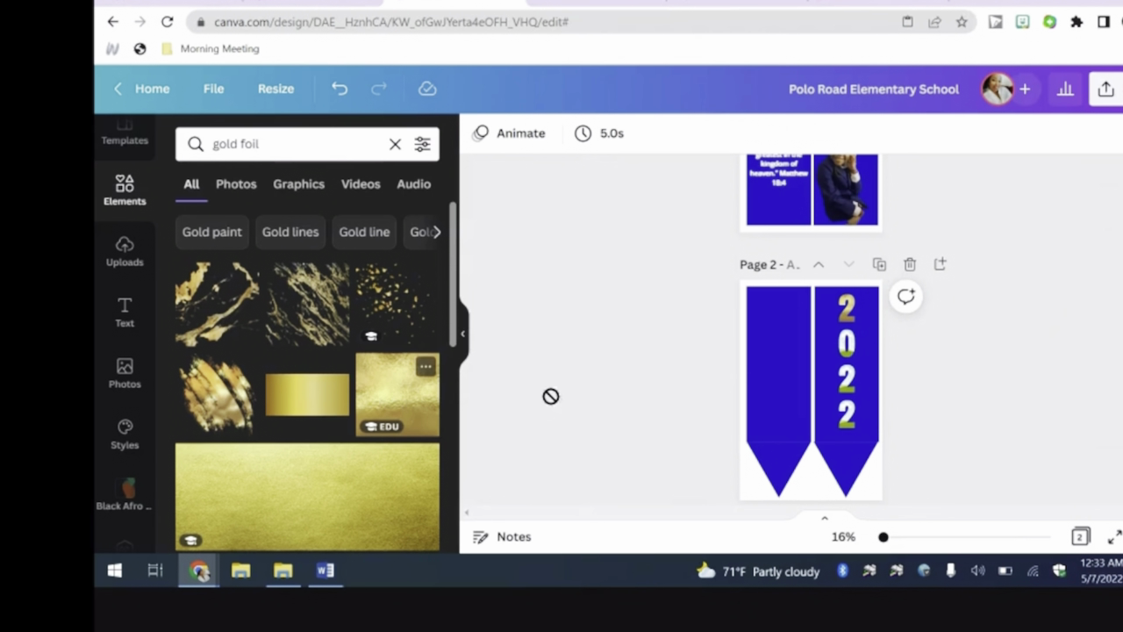
# Step: Fill the 0 frame and the two lower 2 frames on page 2 with the same gold foil texture
pyautogui.moveTo(550, 396); pyautogui.dragTo(847, 351)
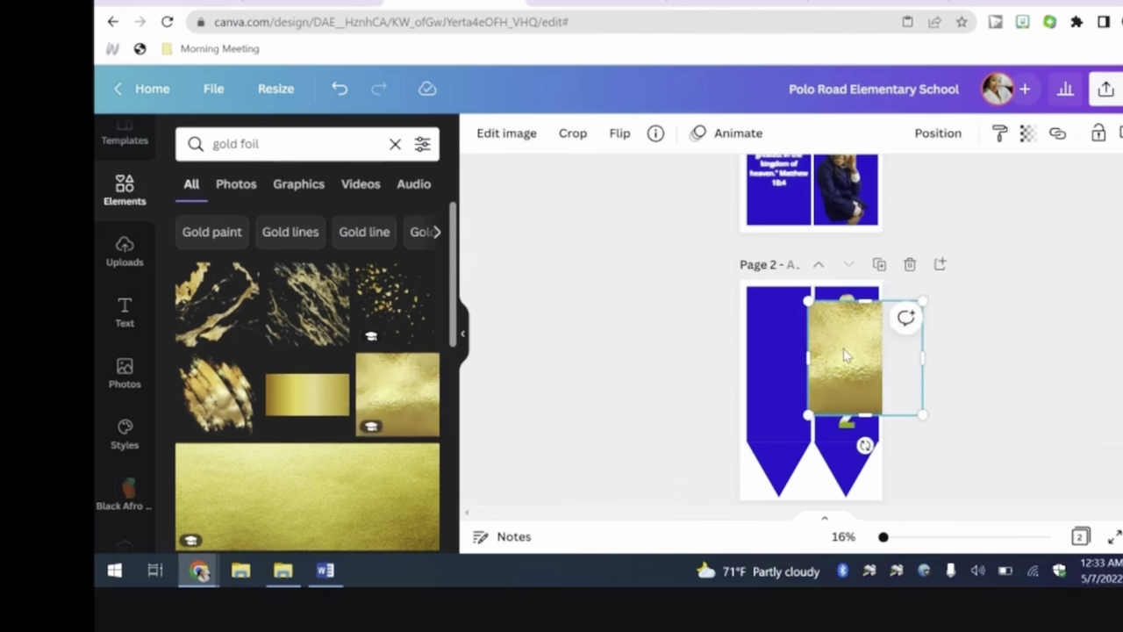
pyautogui.moveTo(843, 359); pyautogui.dragTo(872, 412)
pyautogui.moveTo(872, 412); pyautogui.dragTo(846, 403)
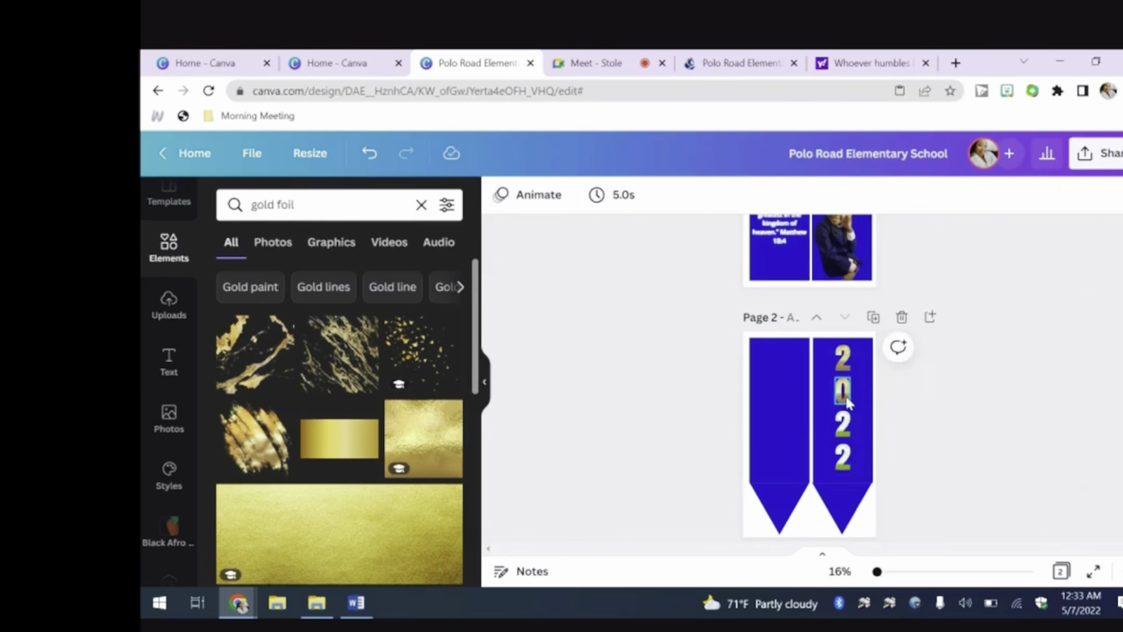
pyautogui.moveTo(421, 434); pyautogui.dragTo(842, 430)
pyautogui.click(366, 155)
pyautogui.moveTo(420, 465); pyautogui.dragTo(844, 432)
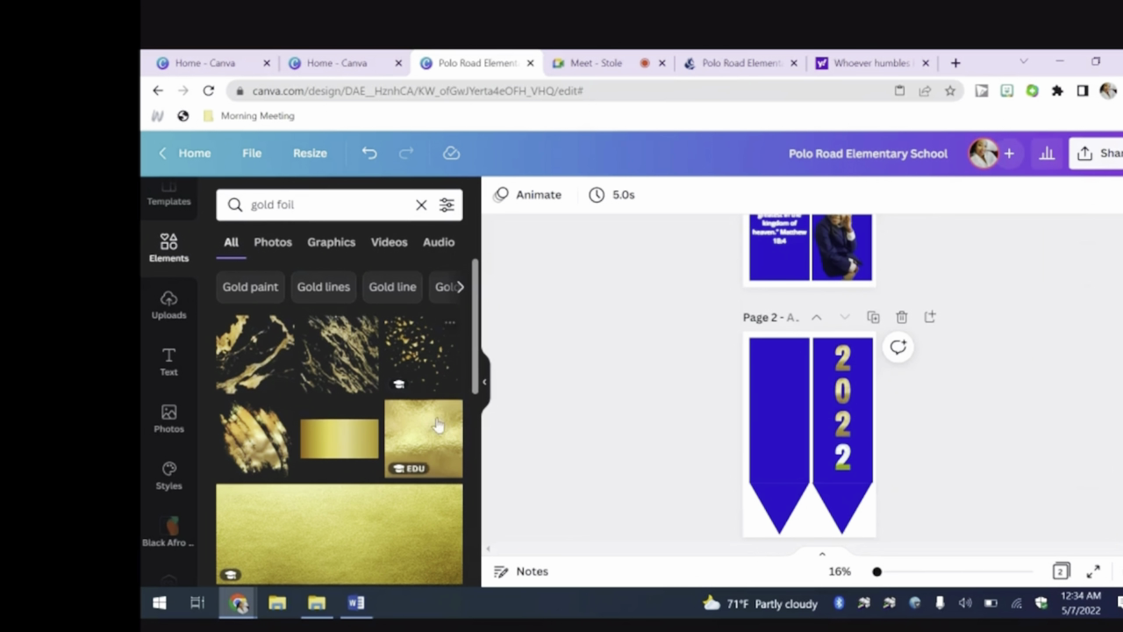
pyautogui.moveTo(439, 429); pyautogui.dragTo(840, 455)
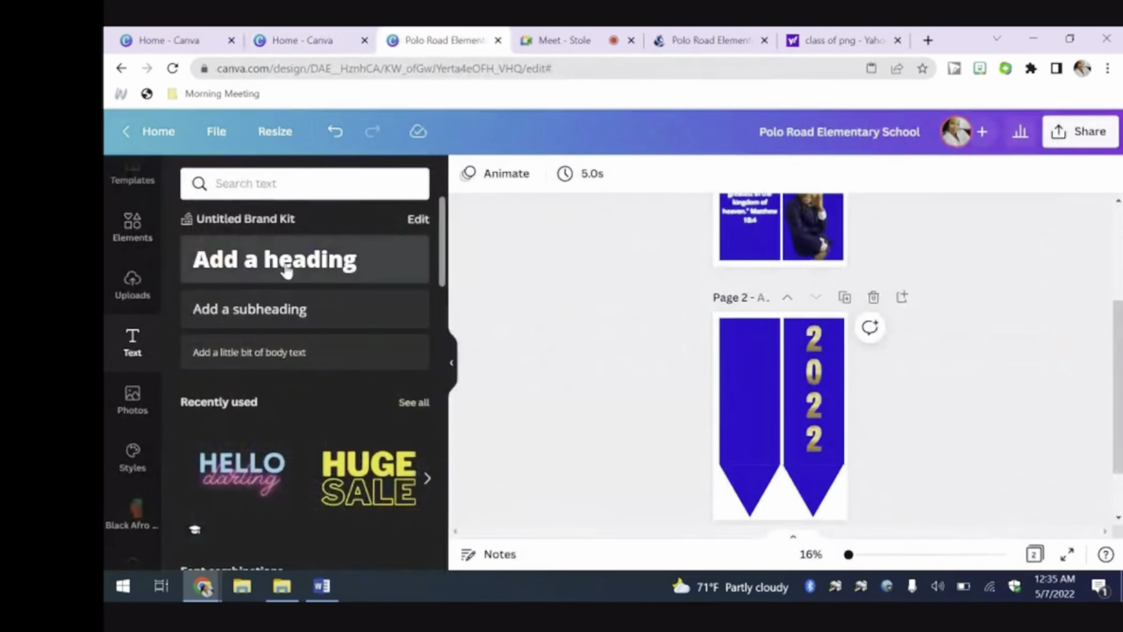
# Step: Add a subheading reading "Class of" on page 2 and set it in the Howell font, found by searching for "cursive"
pyautogui.click(311, 314)
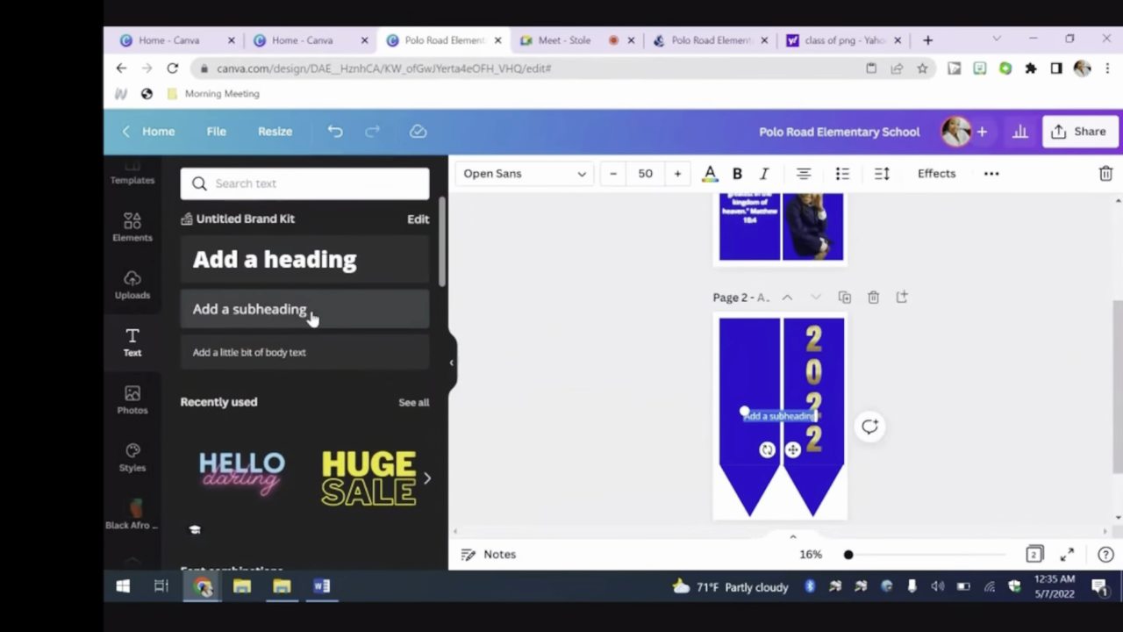
pyautogui.press('BackSpace')
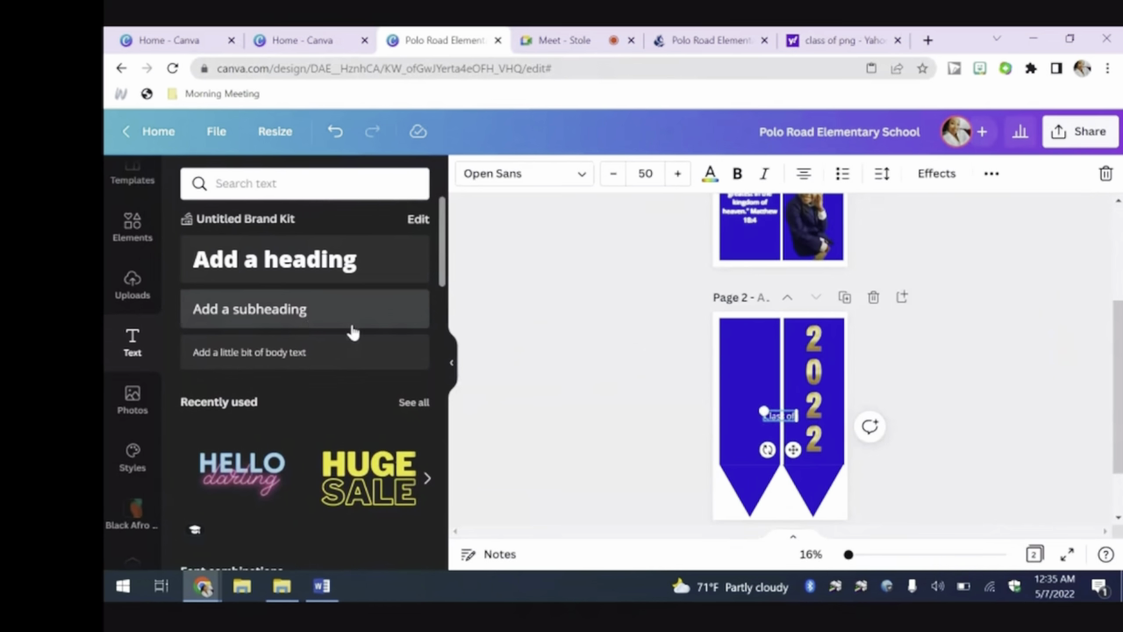
pyautogui.click(541, 178)
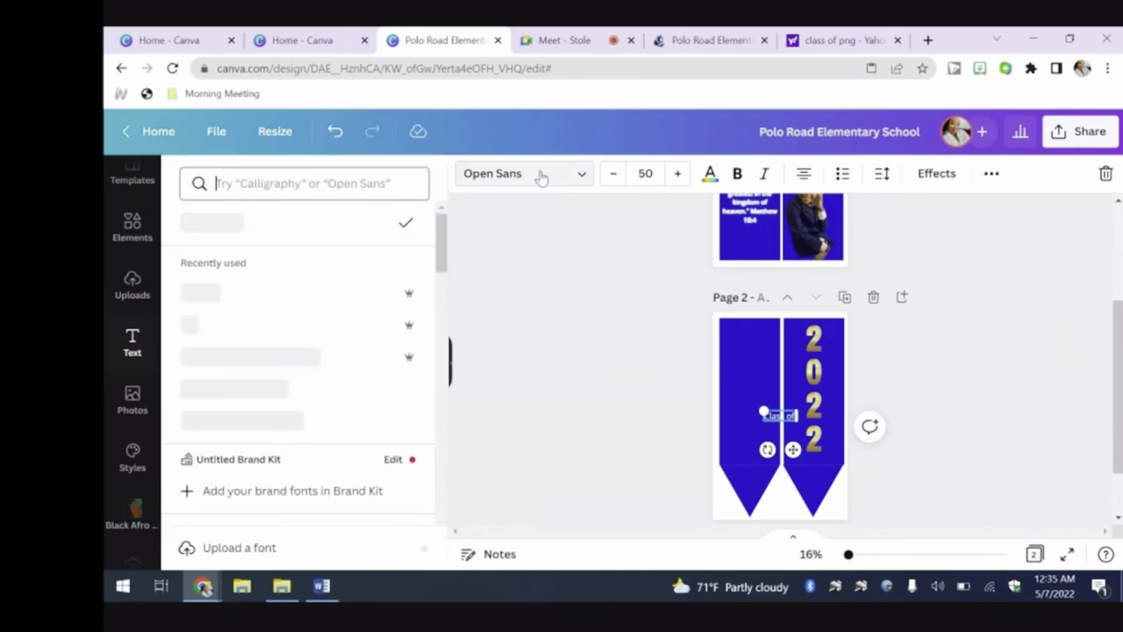
pyautogui.click(342, 186)
pyautogui.write('cursive')
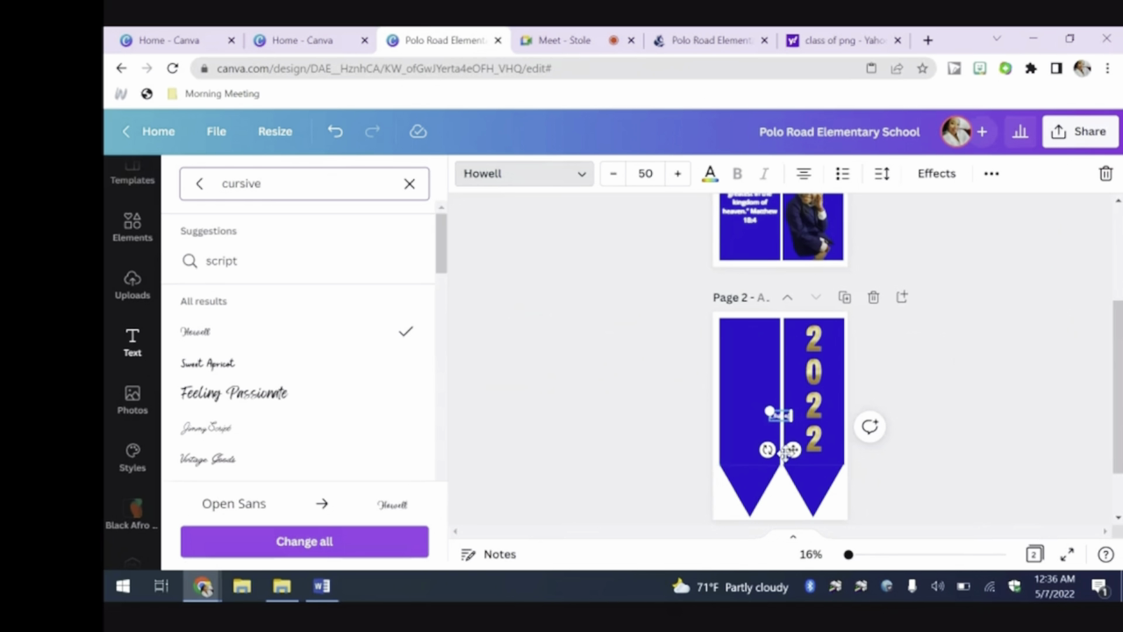
# Step: Enlarge the "Class of" text to about size 152, turn it to read upwards and place it along the left side of 2022
pyautogui.moveTo(787, 422); pyautogui.dragTo(896, 432)
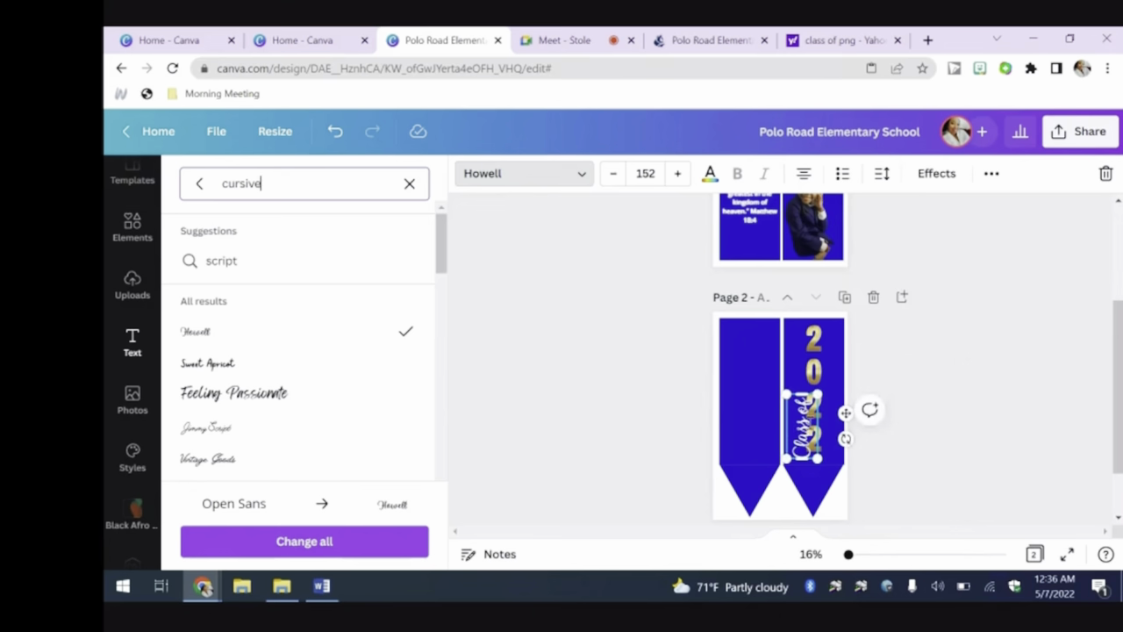
pyautogui.click(792, 370)
pyautogui.moveTo(798, 427); pyautogui.dragTo(790, 382)
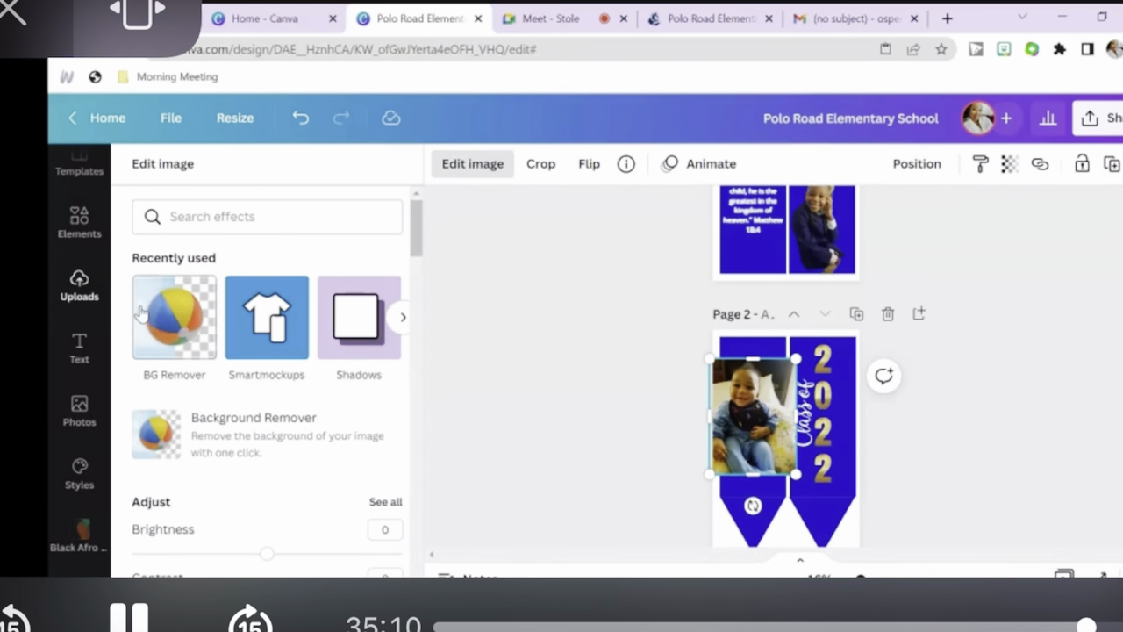
# Step: Remove the background from the baby photo on page 2 and position the cut-out near the top of the left strip
pyautogui.click(141, 313)
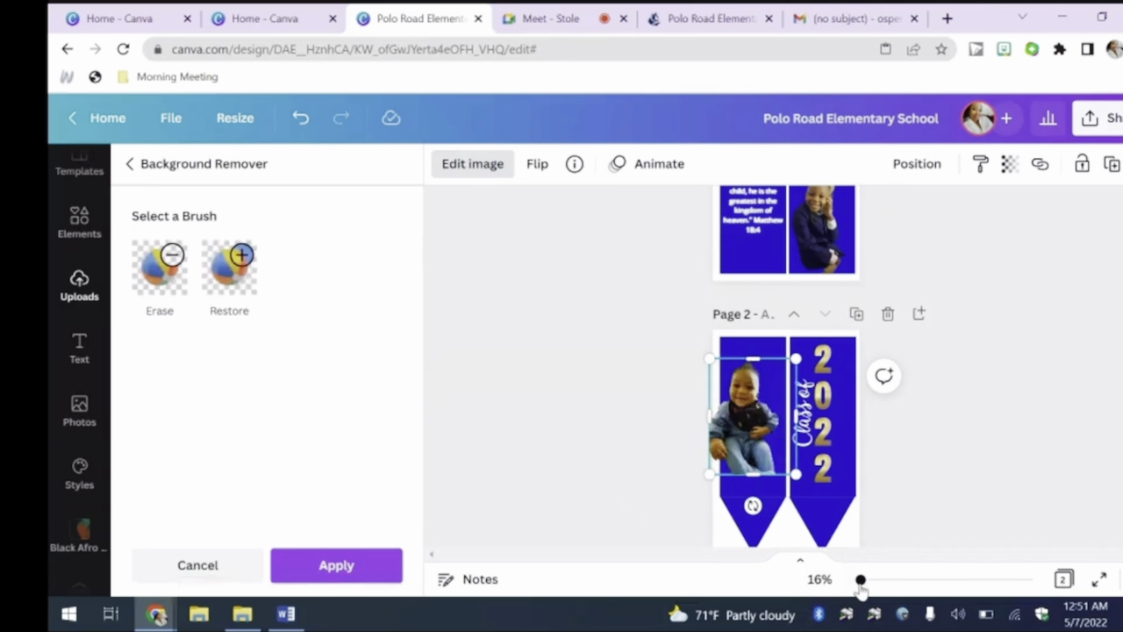
pyautogui.moveTo(860, 586); pyautogui.dragTo(868, 586)
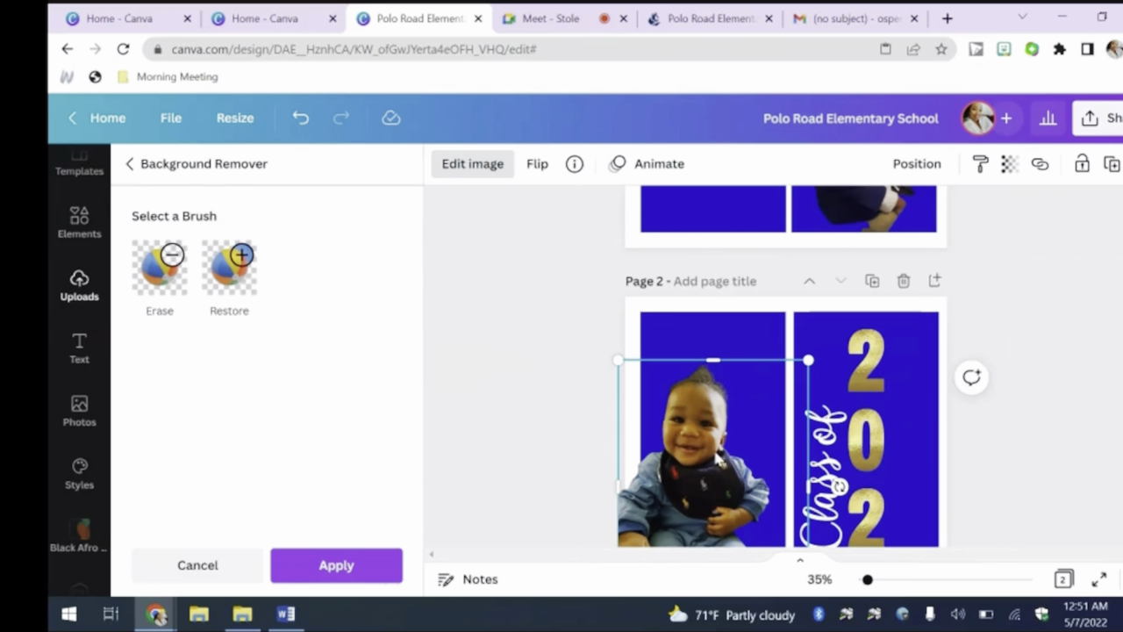
pyautogui.moveTo(687, 457); pyautogui.dragTo(710, 401)
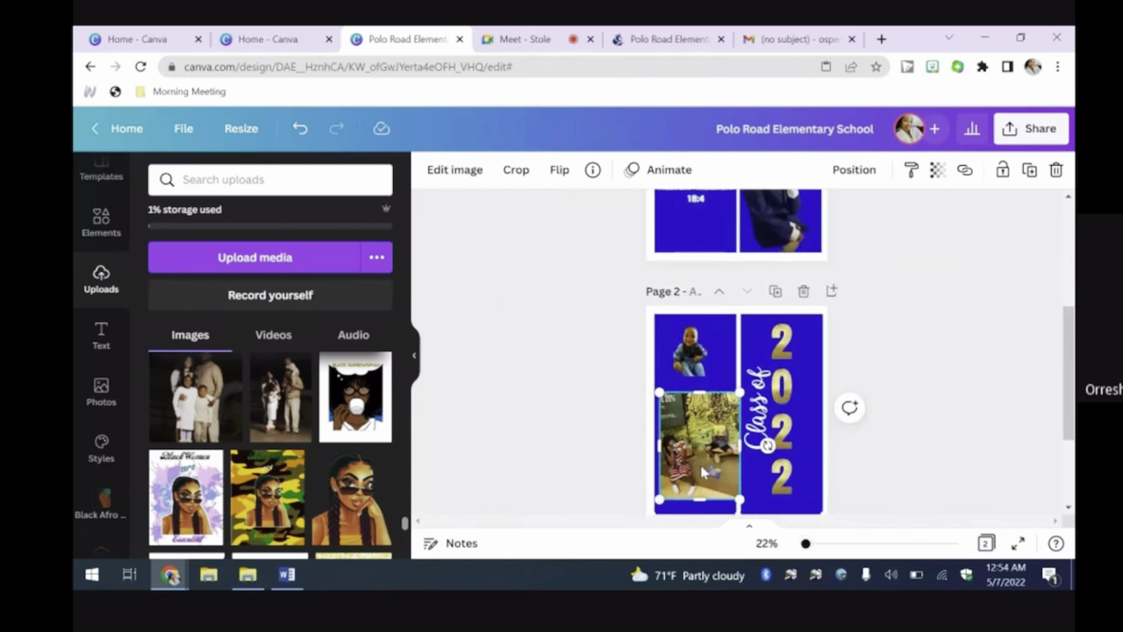
# Step: Crop the classroom photo on page 2 to the child holding the book and remove its background
pyautogui.moveTo(704, 472); pyautogui.dragTo(695, 457)
pyautogui.click(516, 177)
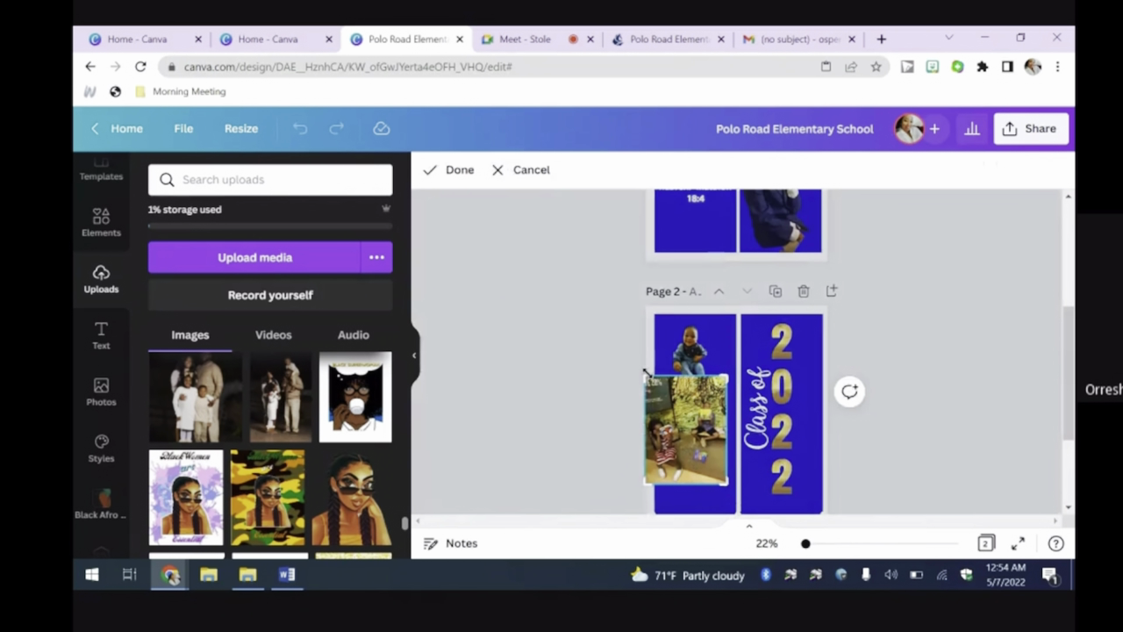
pyautogui.moveTo(646, 376); pyautogui.dragTo(689, 379)
pyautogui.moveTo(731, 485); pyautogui.dragTo(727, 453)
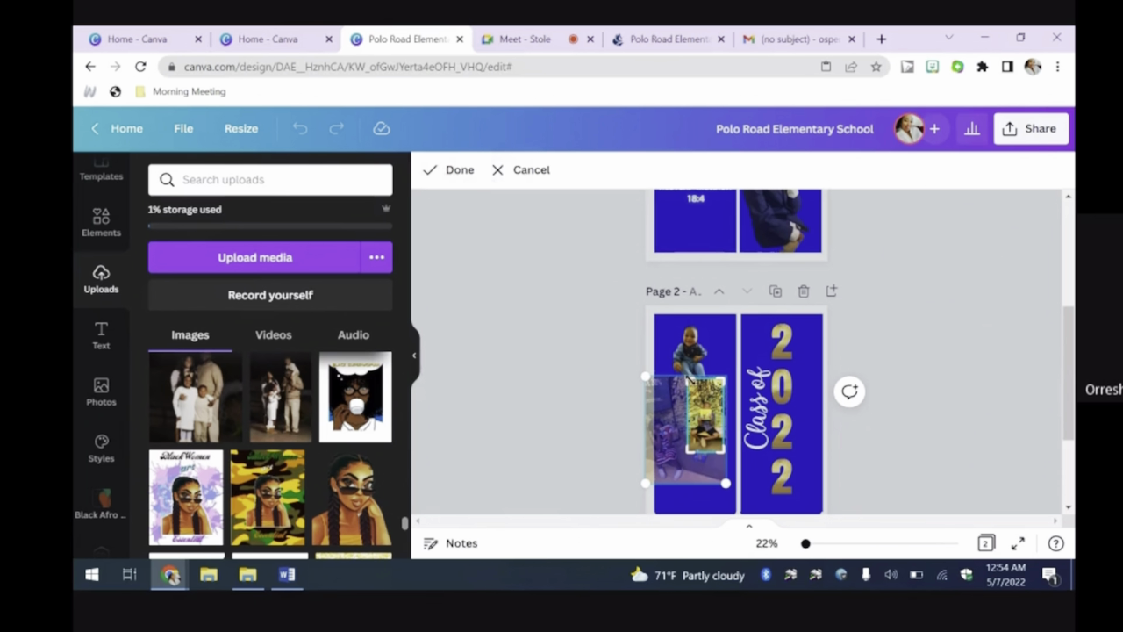
pyautogui.click(452, 171)
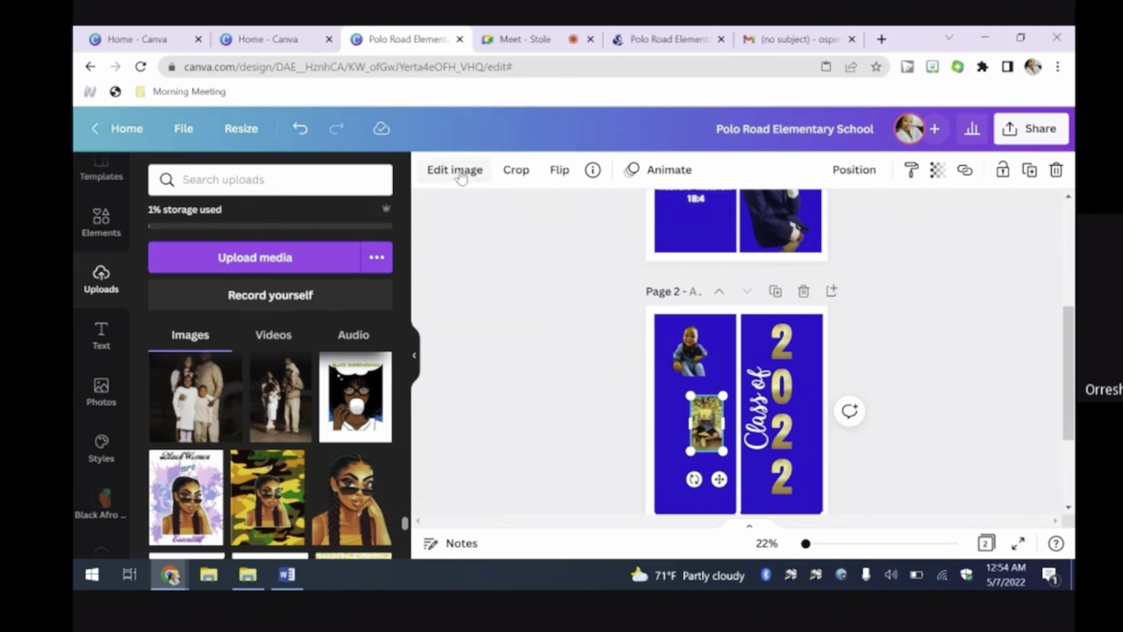
pyautogui.click(458, 171)
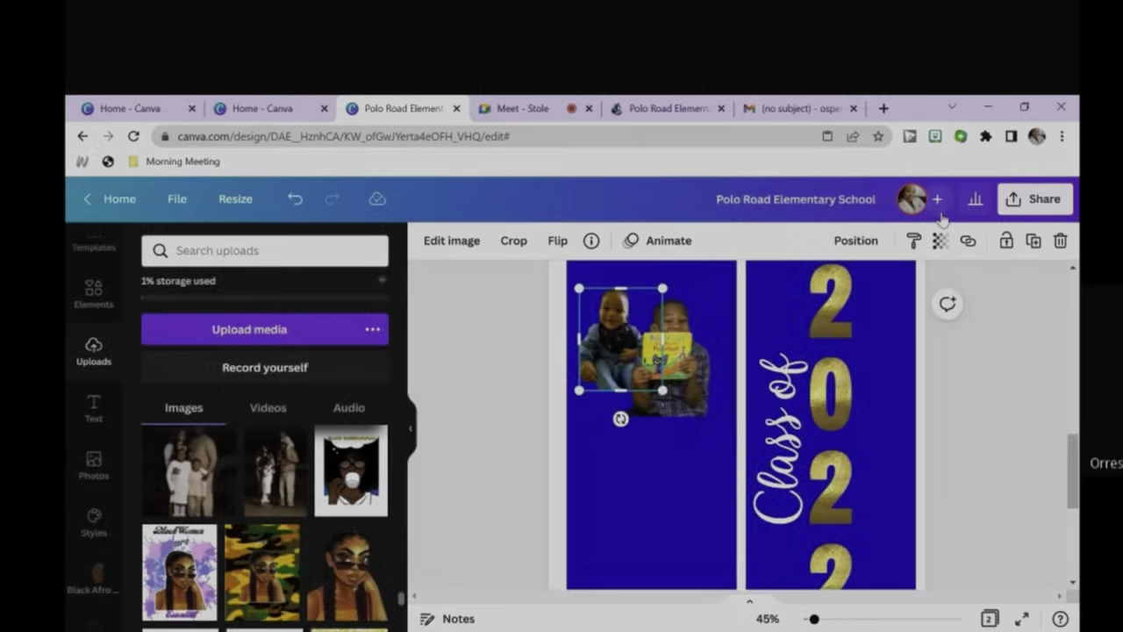
# Step: Slightly lower the opacity of the baby cut-out and move the cut-out of the child with the book to overlap it
pyautogui.click(937, 169)
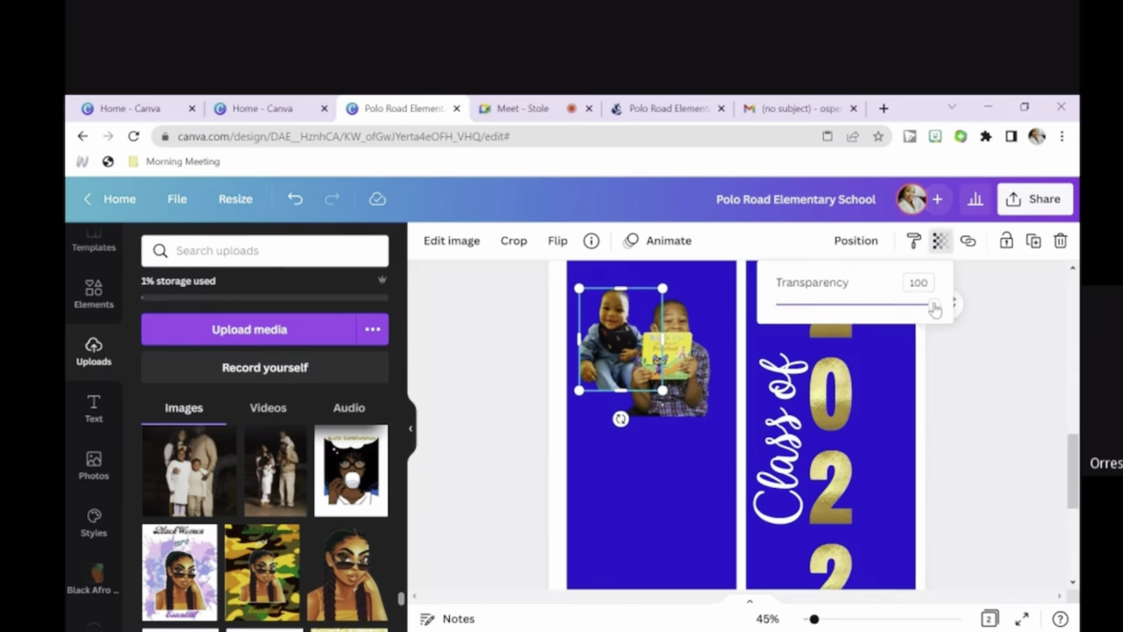
pyautogui.moveTo(932, 305); pyautogui.dragTo(908, 305)
pyautogui.moveTo(674, 352); pyautogui.dragTo(656, 337)
pyautogui.click(676, 482)
pyautogui.scroll(3, 983, 466)
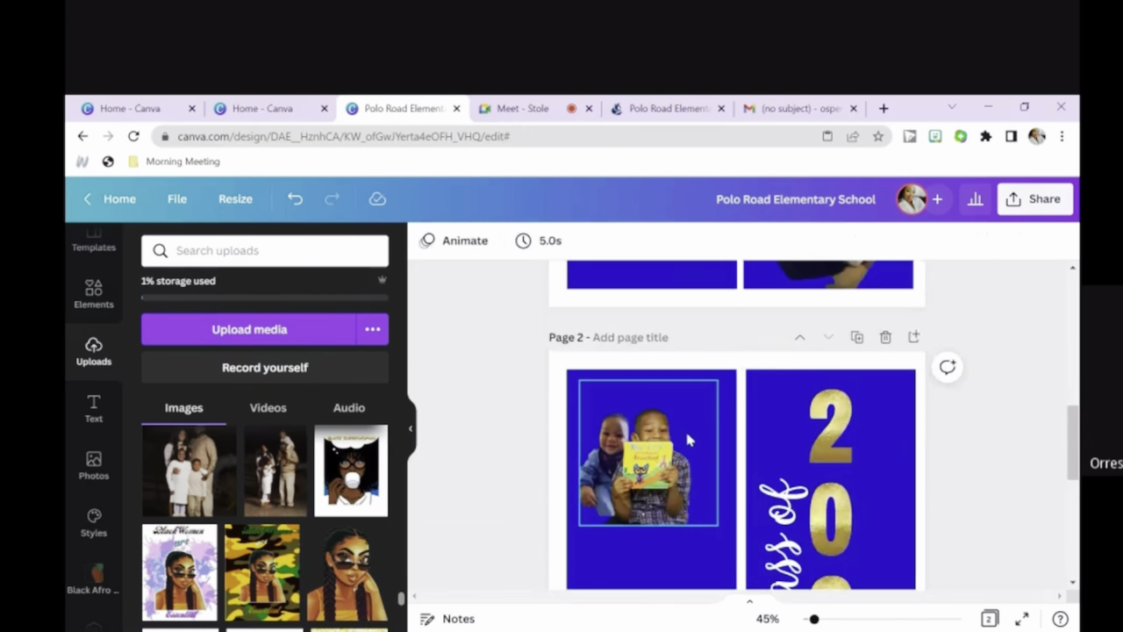
# Step: Enlarge the cut-out of the child with the book and move it down and right, clear of the baby
pyautogui.click(601, 467)
pyautogui.moveTo(578, 380); pyautogui.dragTo(523, 359)
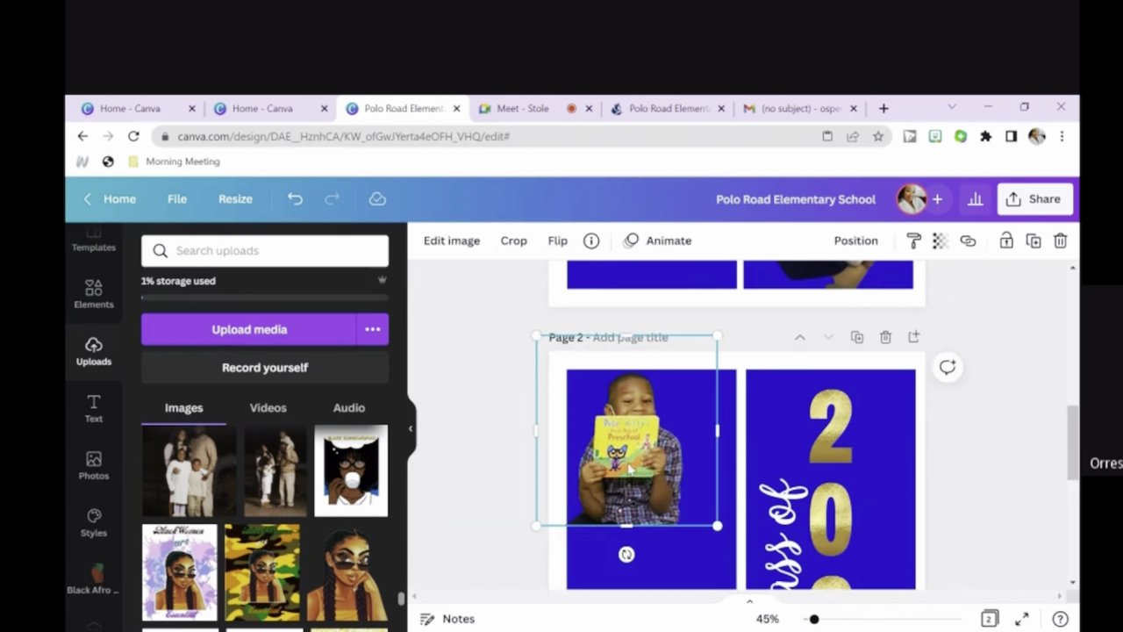
pyautogui.moveTo(650, 500); pyautogui.dragTo(735, 557)
# Step: Enlarge the baby cut-out and place it in the upper left corner of page 2's left strip
pyautogui.moveTo(598, 472); pyautogui.dragTo(582, 459)
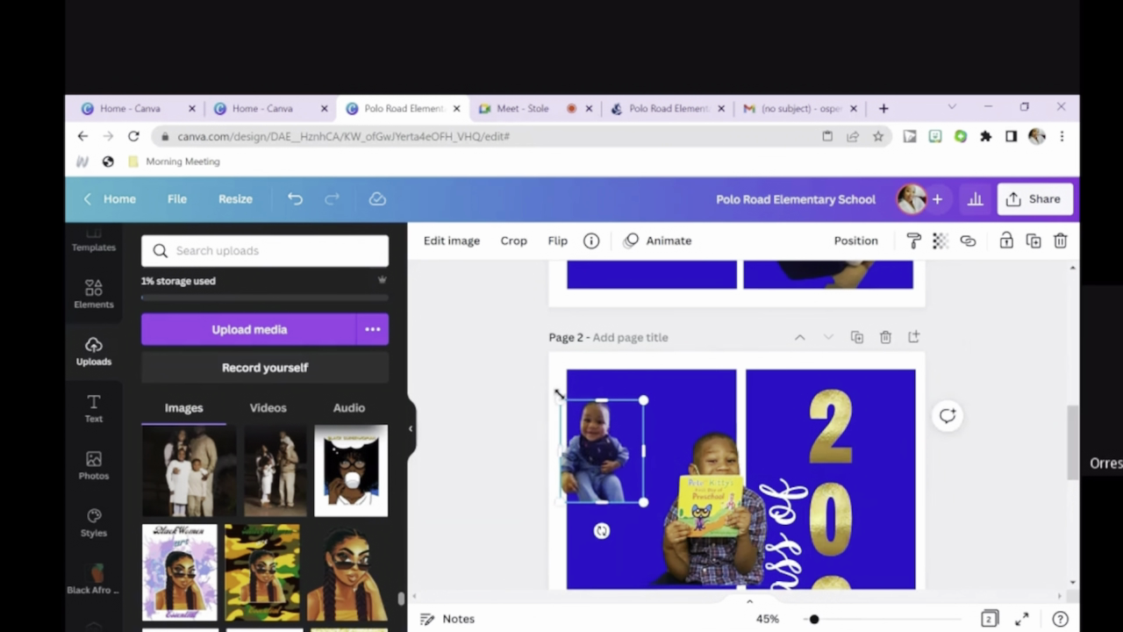
pyautogui.moveTo(559, 394); pyautogui.dragTo(533, 358)
pyautogui.moveTo(590, 455); pyautogui.dragTo(605, 475)
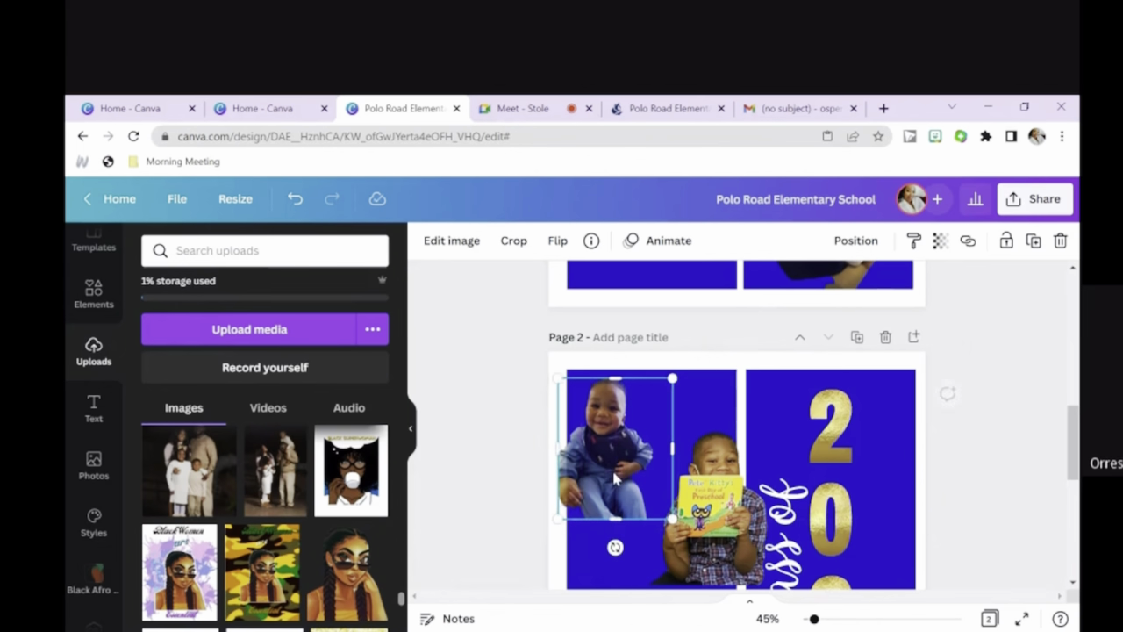
# Step: Place the cut-out of the child with the book so it overlaps the lower right side of the baby
pyautogui.moveTo(710, 518); pyautogui.dragTo(656, 461)
pyautogui.click(710, 577)
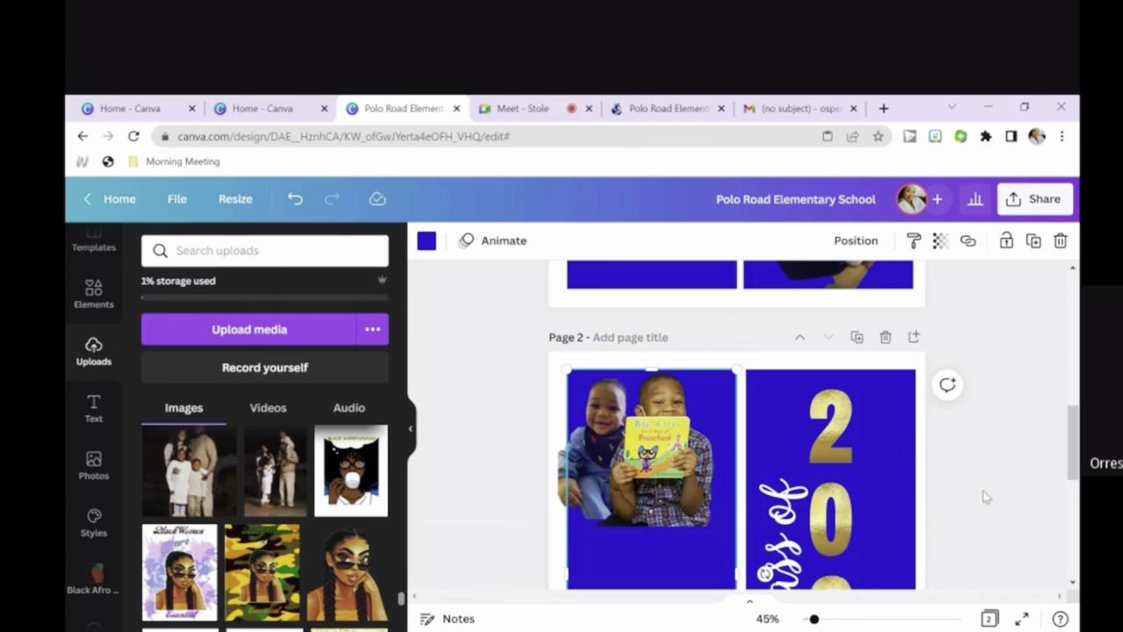
pyautogui.moveTo(1072, 442)
pyautogui.mouseDown()
pyautogui.moveTo(1072, 487)
pyautogui.moveTo(1072, 460)
pyautogui.mouseUp()
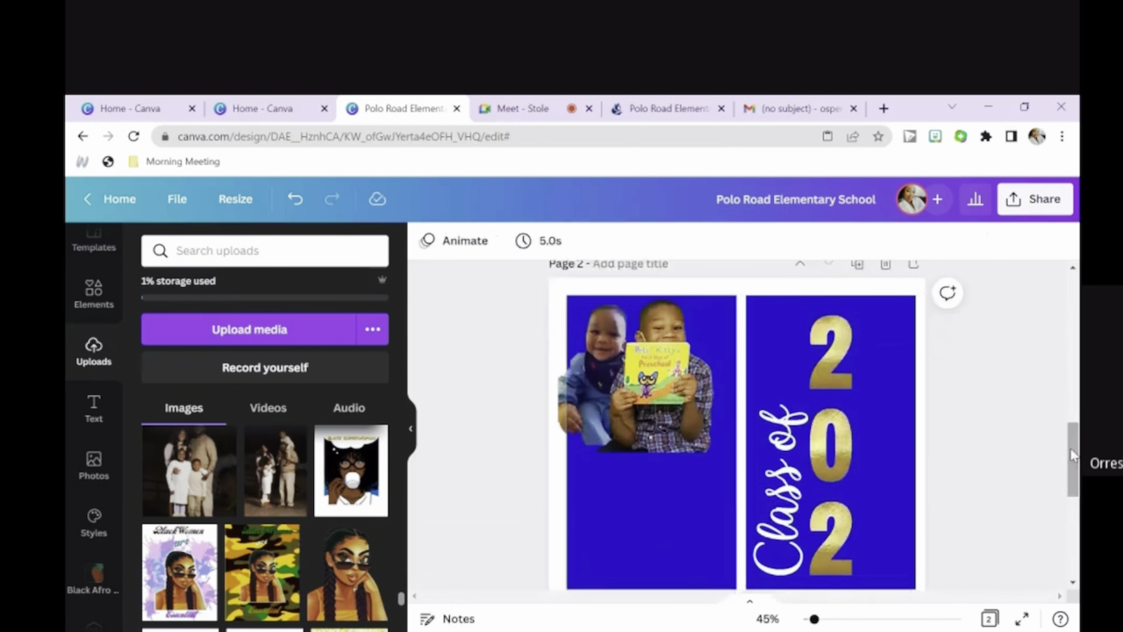
pyautogui.click(688, 536)
pyautogui.click(585, 353)
pyautogui.moveTo(585, 353); pyautogui.dragTo(605, 394)
pyautogui.click(647, 527)
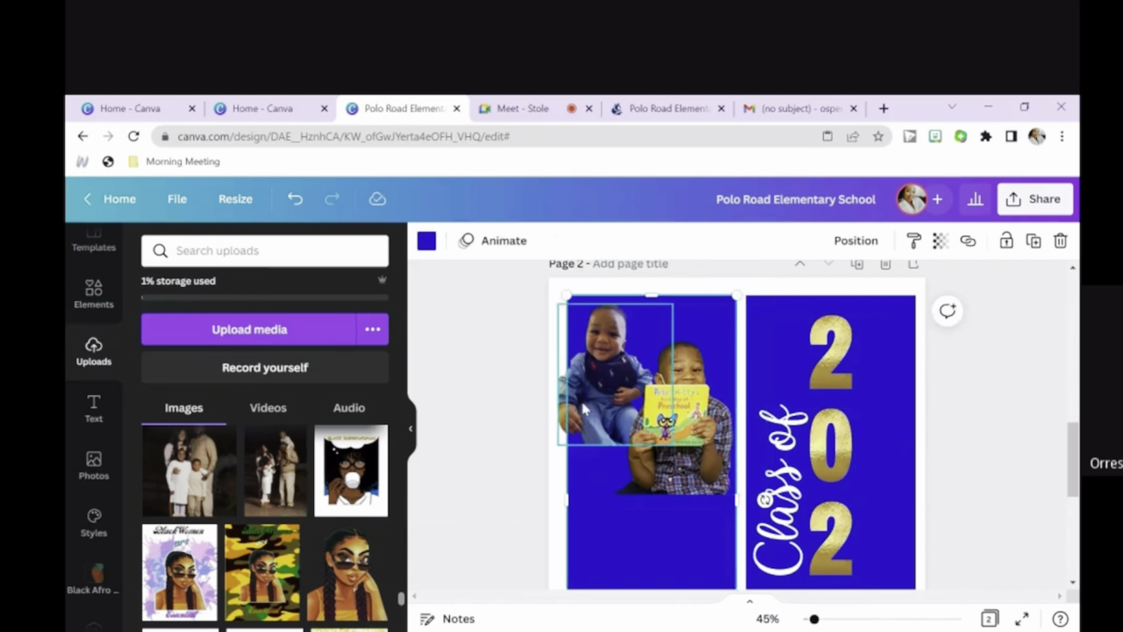
pyautogui.click(590, 405)
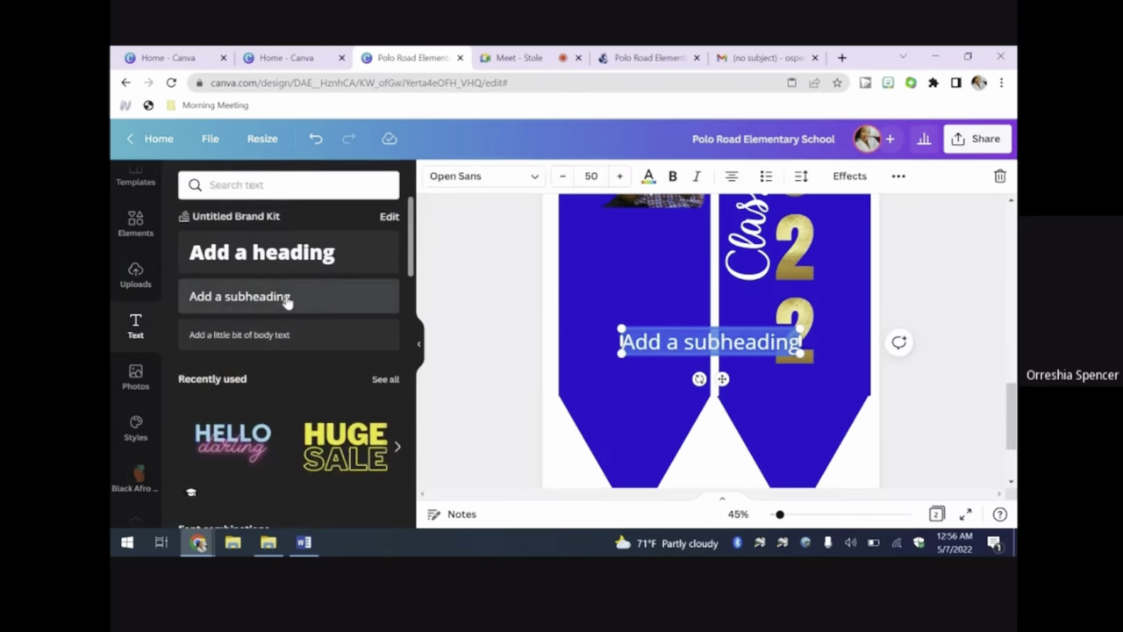
# Step: Replace the new subheading's text with "Kindergarten" and position it below the photo cut-outs on the left strip
pyautogui.press('BackSpace')
pyautogui.write('Kindergarten')
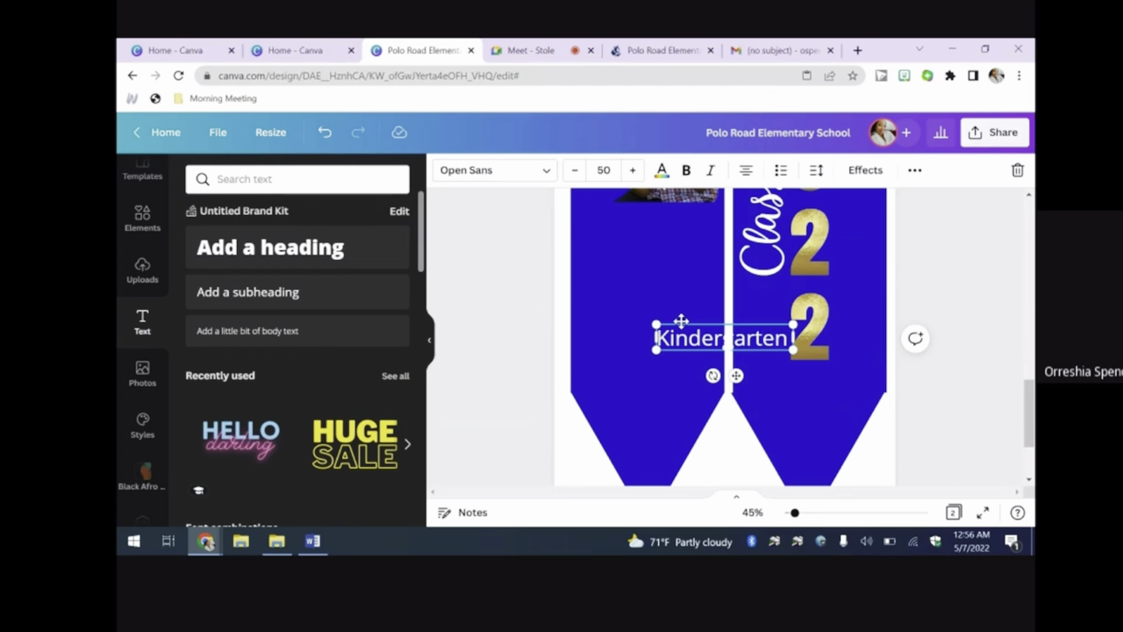
pyautogui.moveTo(681, 321); pyautogui.dragTo(659, 234)
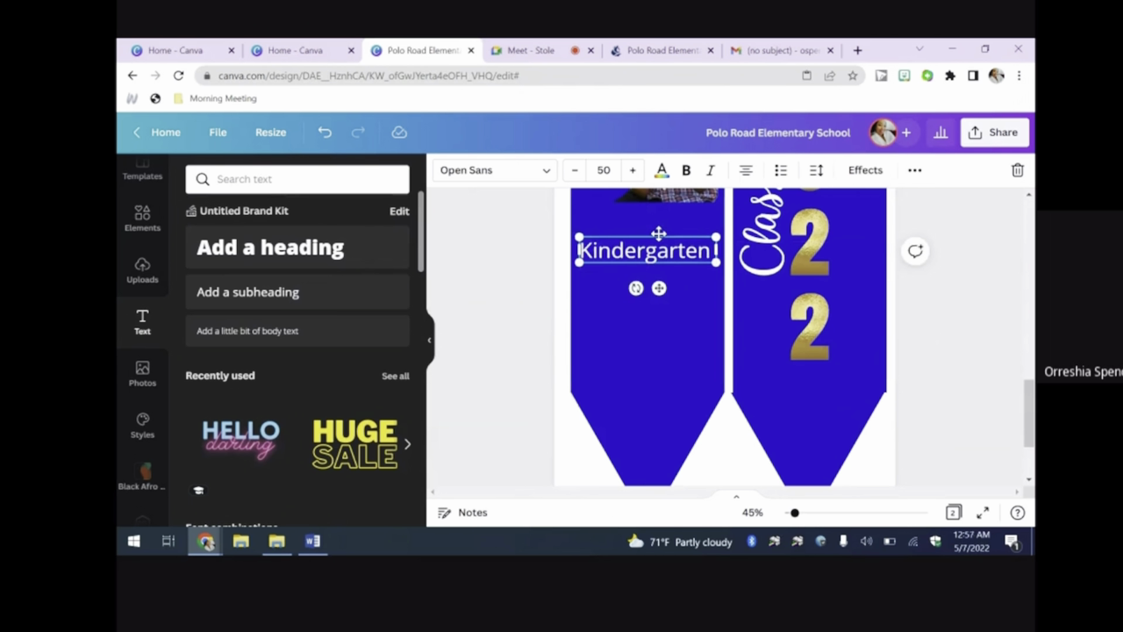
# Step: Search the elements for "frame" and add the letter frames G, R, A and D to page 2
pyautogui.click(142, 218)
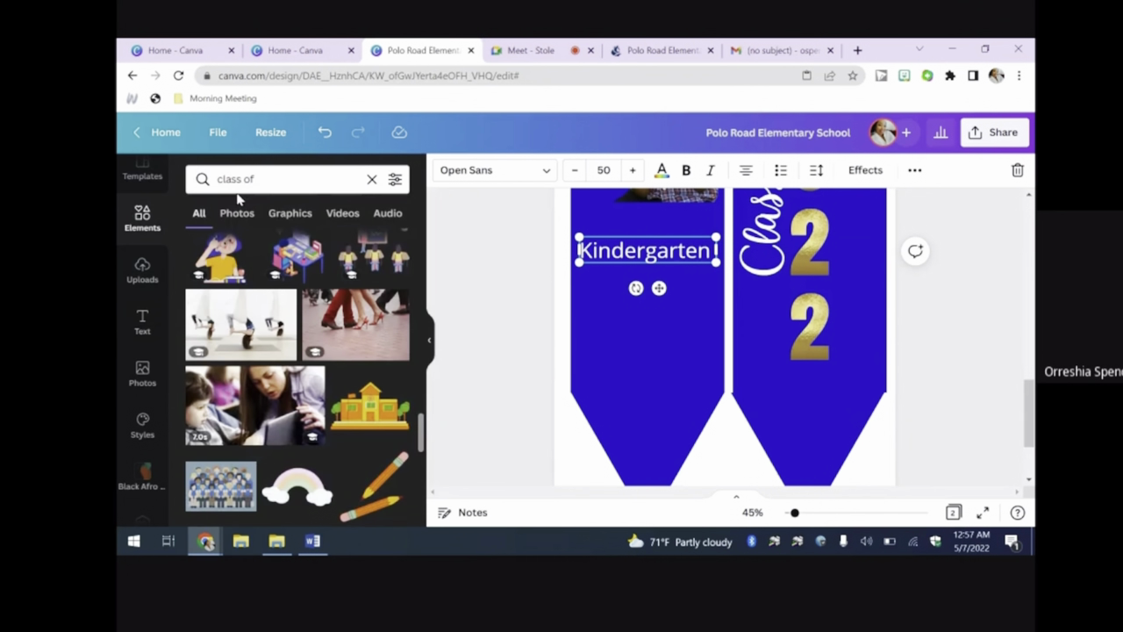
pyautogui.click(238, 179)
pyautogui.write('frame')
pyautogui.press('Return')
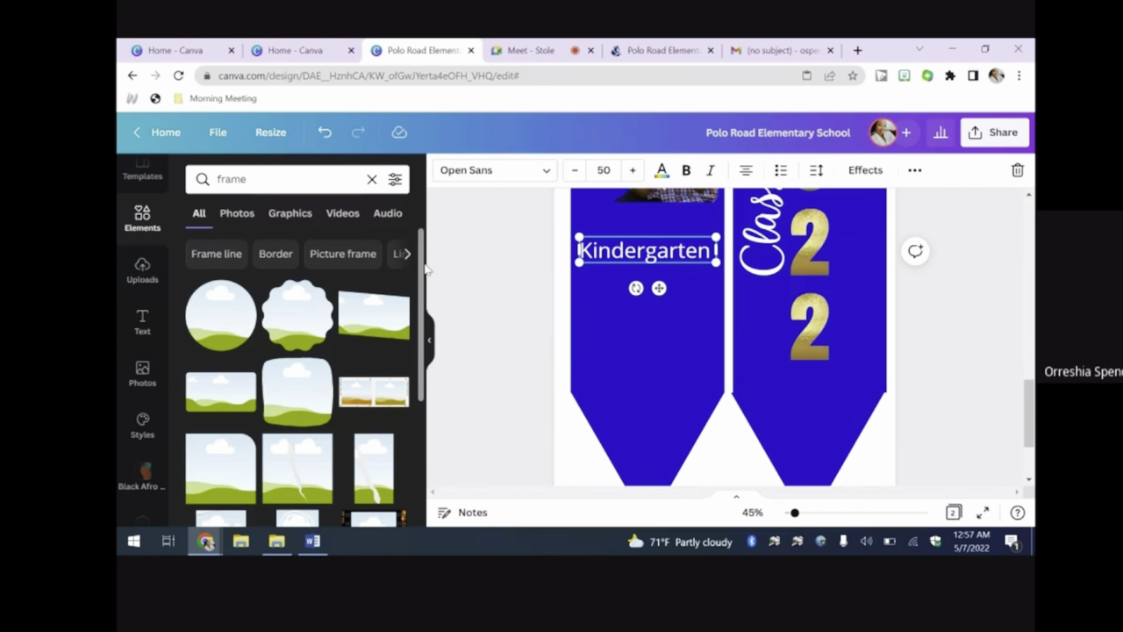
pyautogui.scroll(-5, 405, 384)
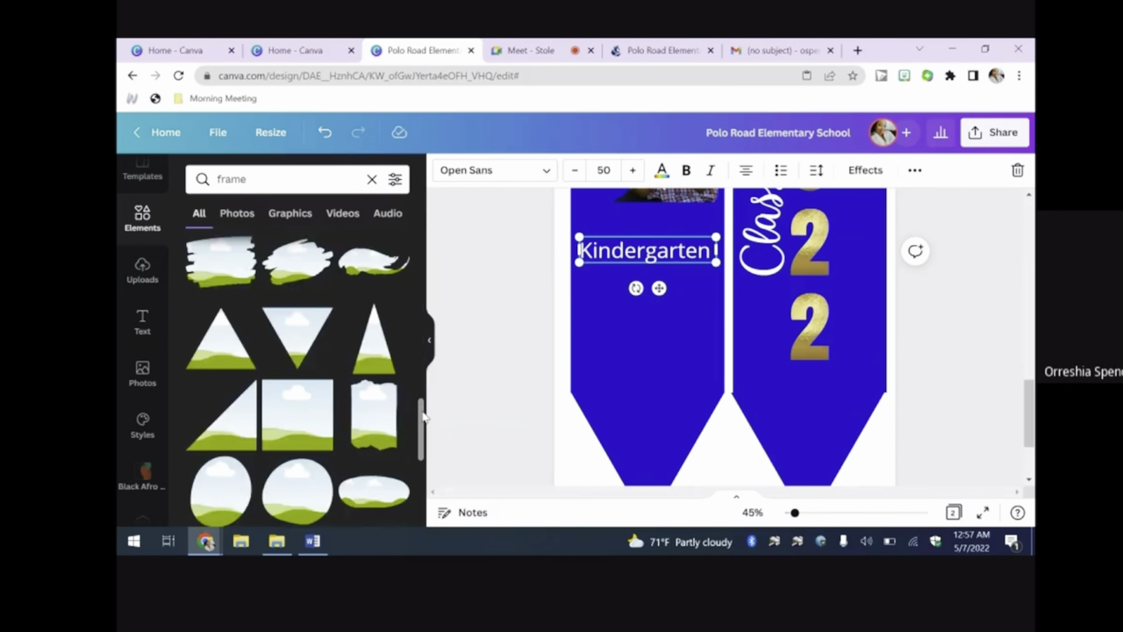
pyautogui.scroll(-8, 406, 385)
pyautogui.scroll(-5, 420, 461)
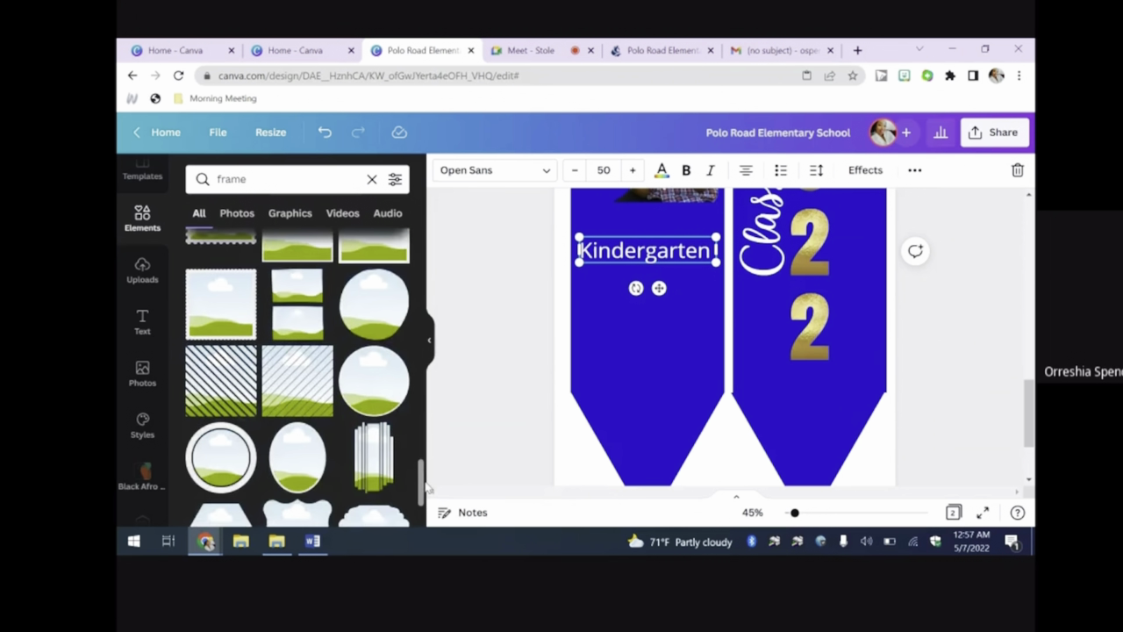
pyautogui.click(215, 413)
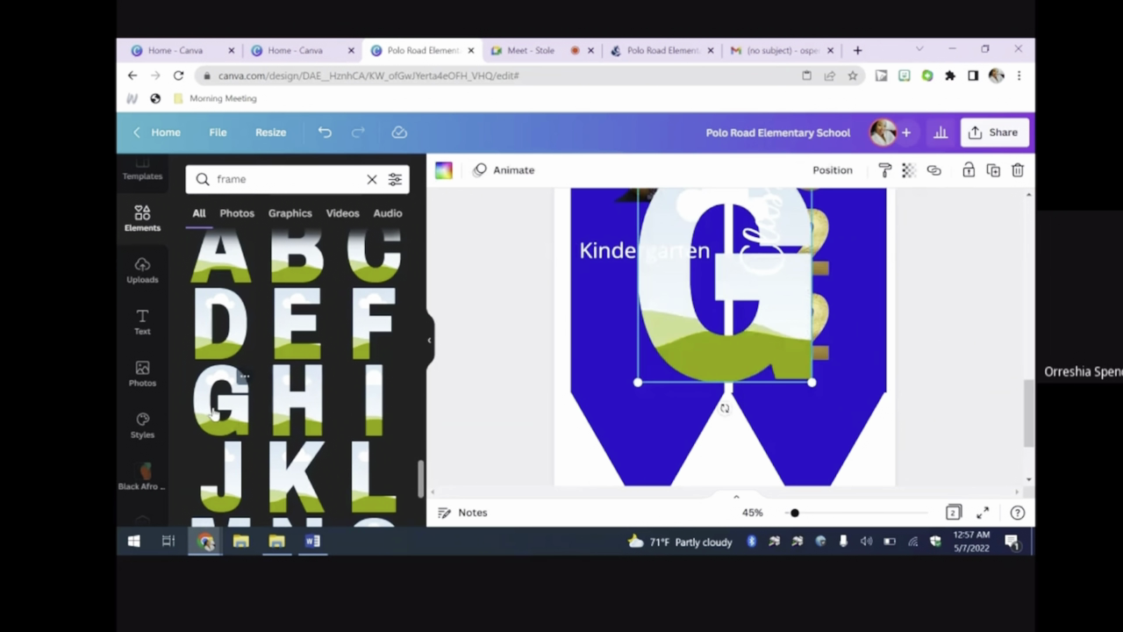
pyautogui.click(238, 269)
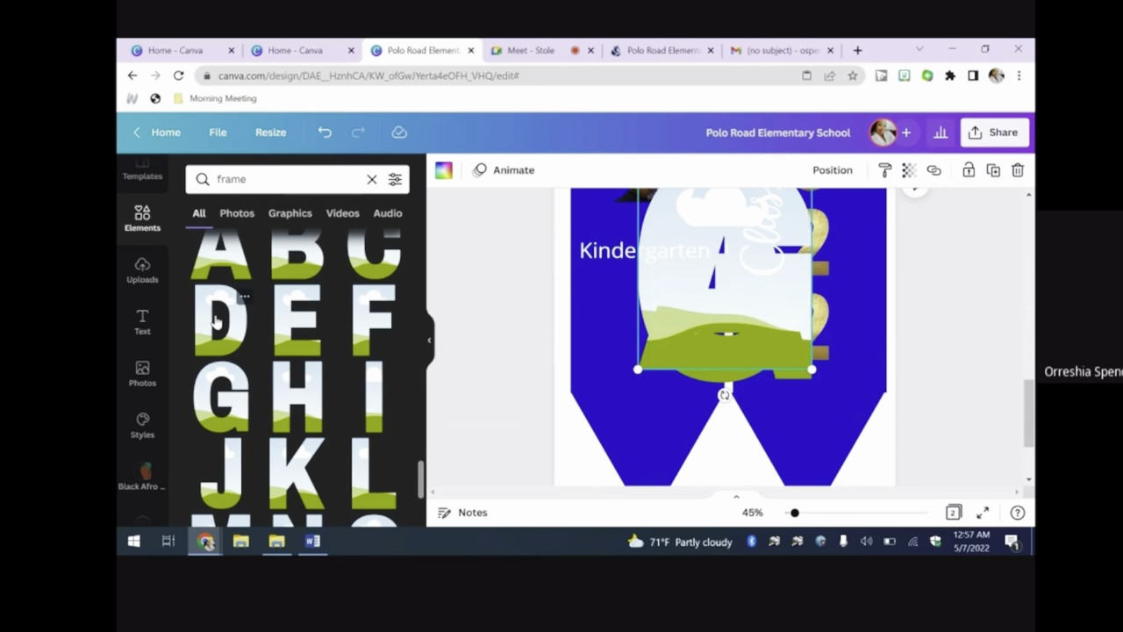
pyautogui.scroll(-3, 393, 464)
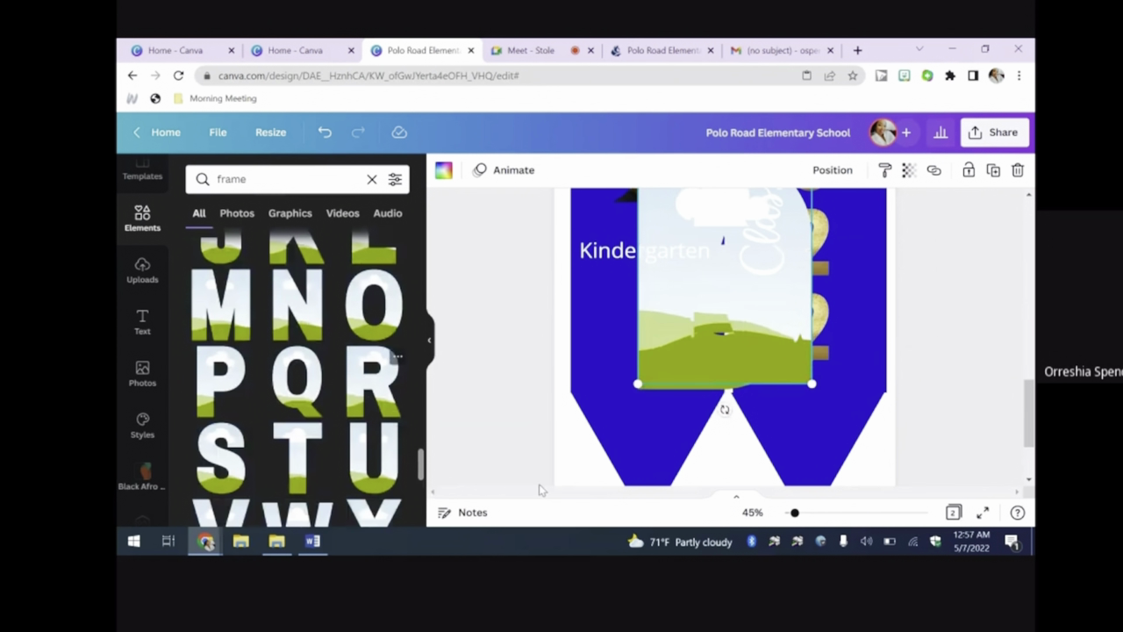
# Step: Shrink the letter frames and stack them vertically below "Kindergarten" to spell GRAD
pyautogui.moveTo(1028, 399); pyautogui.dragTo(1029, 372)
pyautogui.click(683, 365)
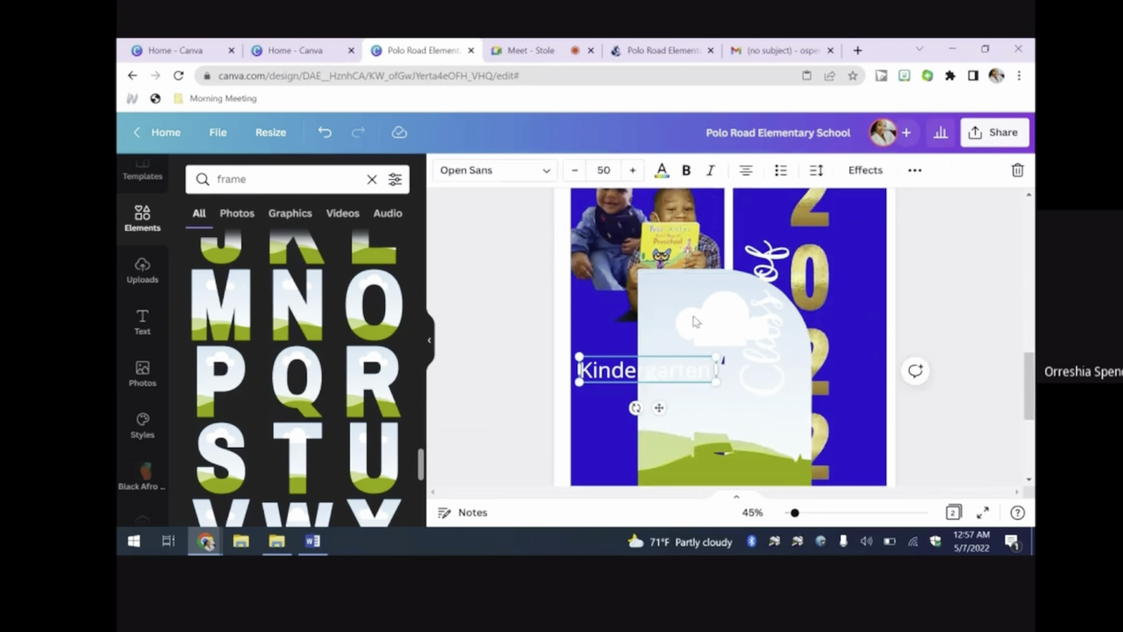
pyautogui.click(656, 285)
pyautogui.moveTo(638, 276); pyautogui.dragTo(746, 442)
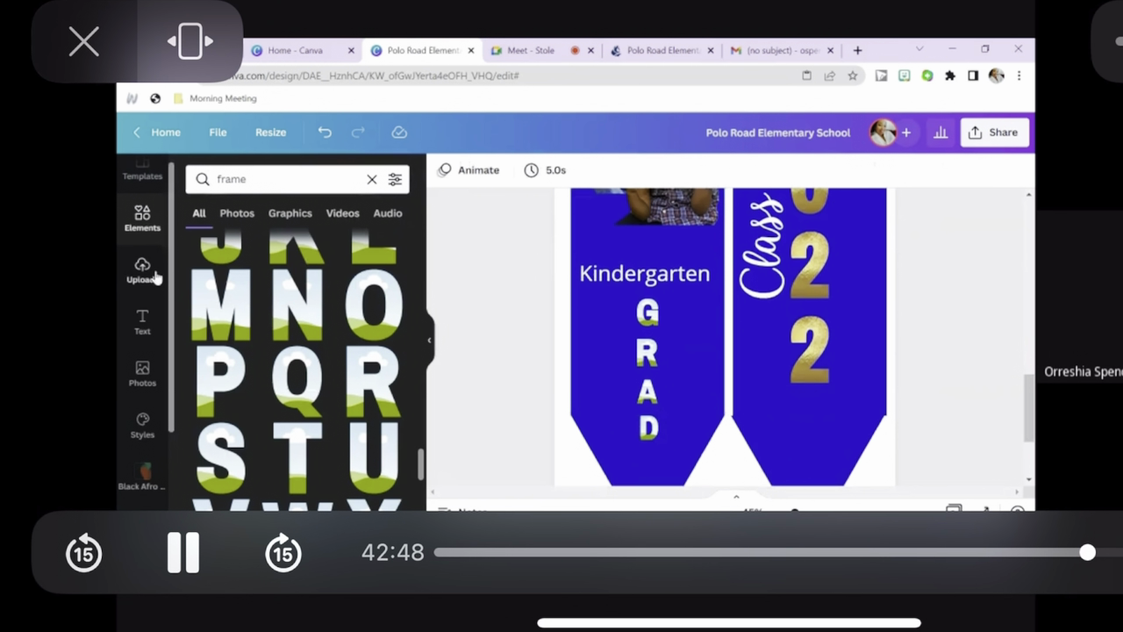
# Step: Clear the element search and fill the G frame with the recently used gold foil texture
pyautogui.click(372, 180)
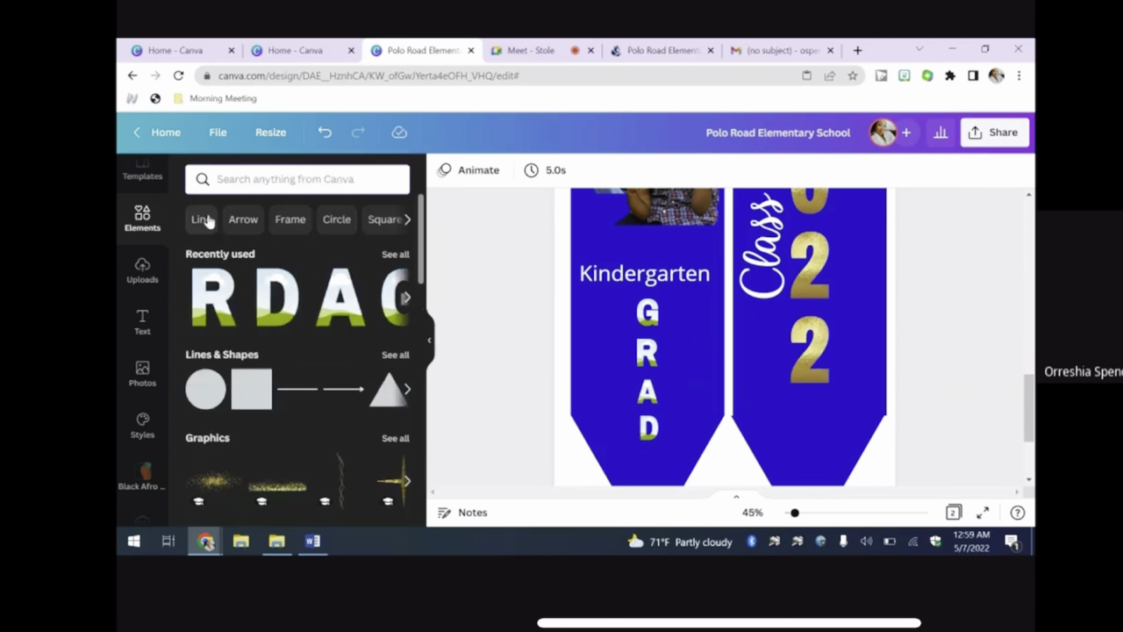
pyautogui.click(408, 300)
pyautogui.click(187, 296)
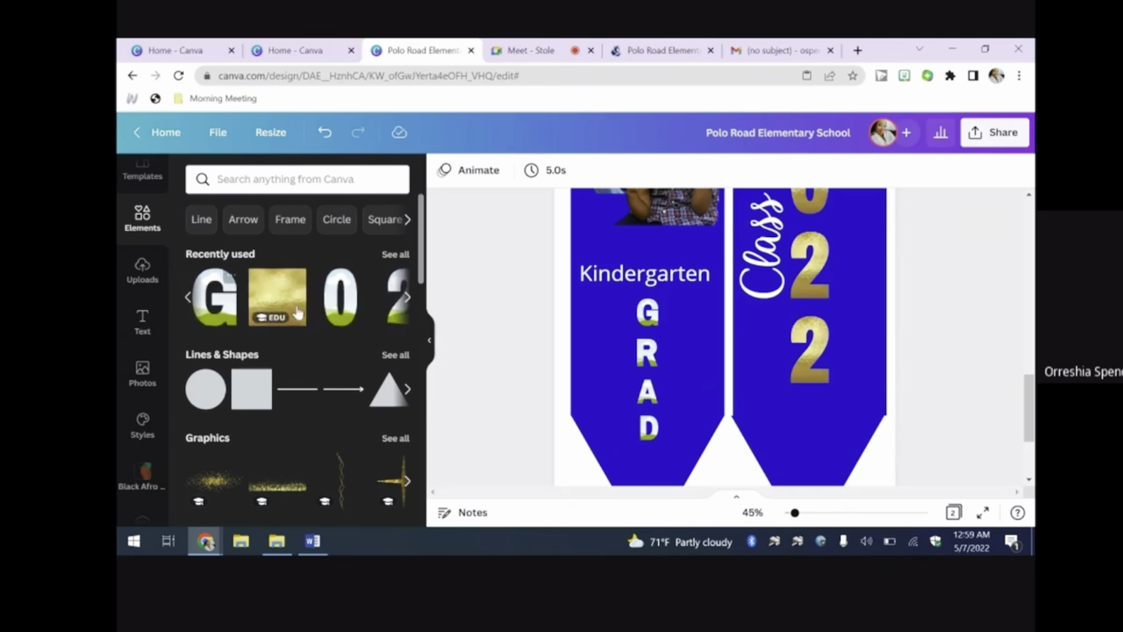
pyautogui.moveTo(275, 298); pyautogui.dragTo(344, 261)
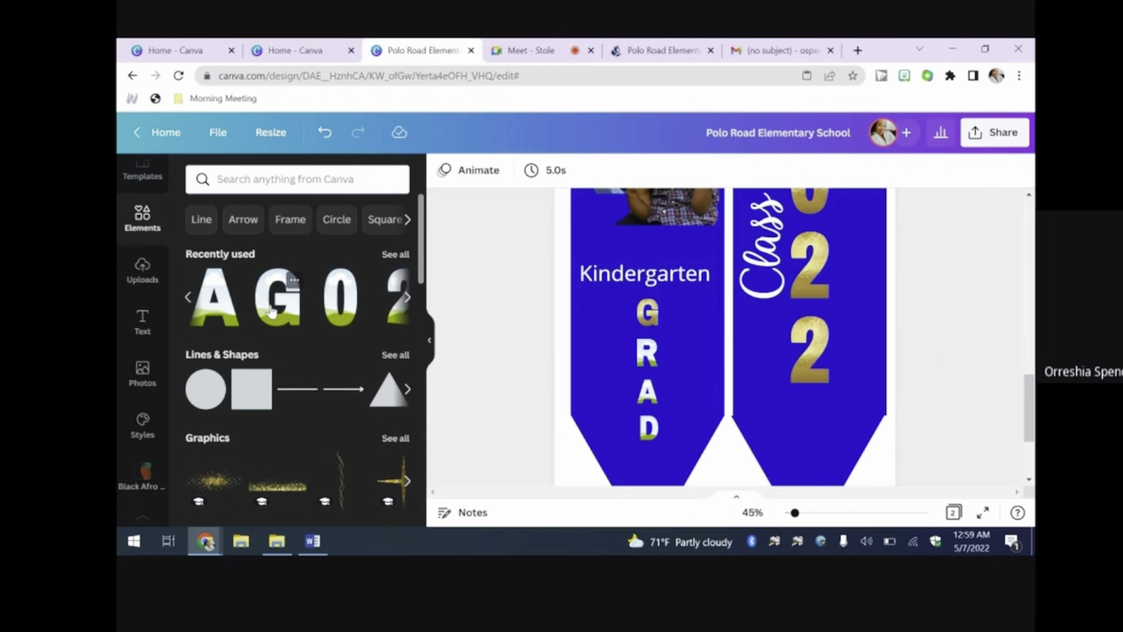
# Step: Fill the R, A and D frames with the same gold foil texture, deleting any copy that lands outside the frames
pyautogui.click(189, 301)
pyautogui.click(196, 296)
pyautogui.moveTo(196, 297); pyautogui.dragTo(677, 393)
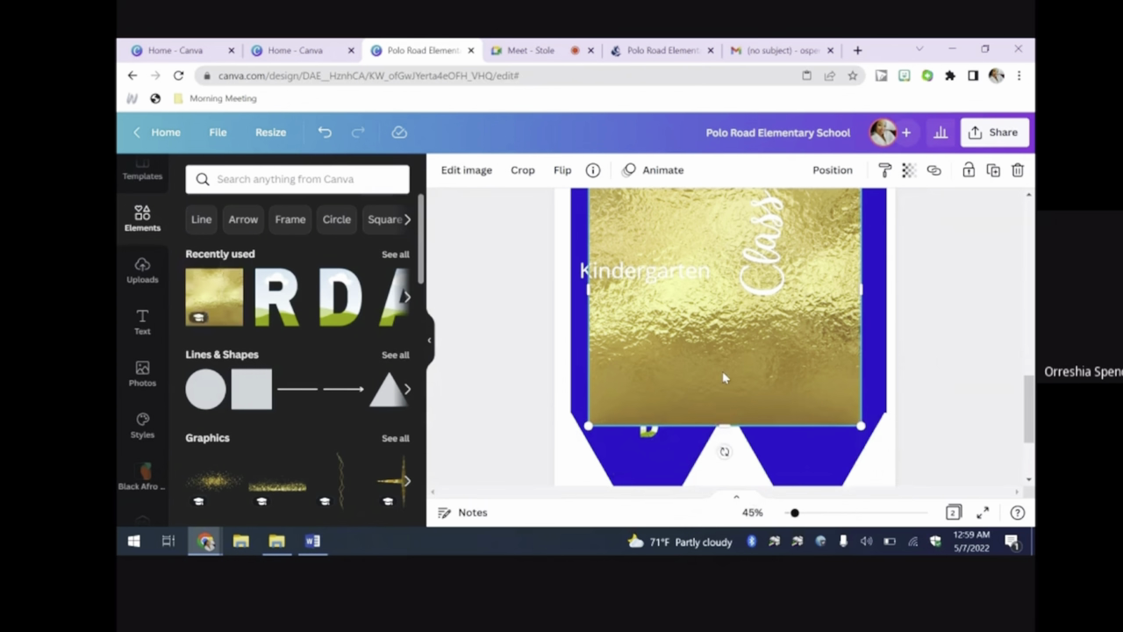
pyautogui.press('Delete')
pyautogui.moveTo(209, 308); pyautogui.dragTo(307, 301)
pyautogui.moveTo(226, 314); pyautogui.dragTo(650, 432)
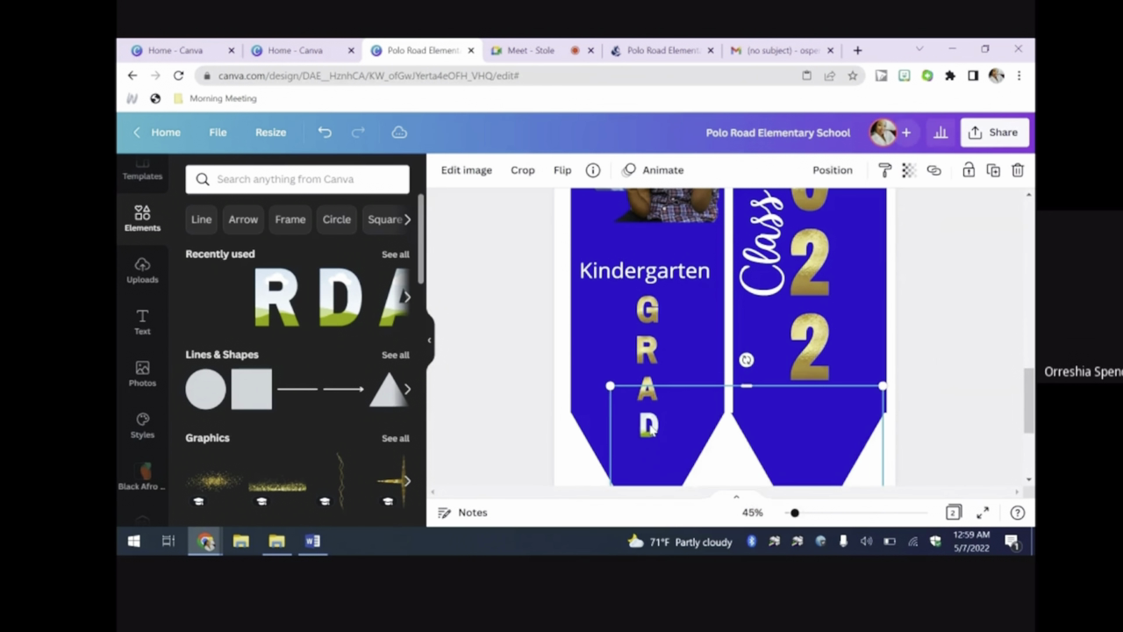
pyautogui.press('Delete')
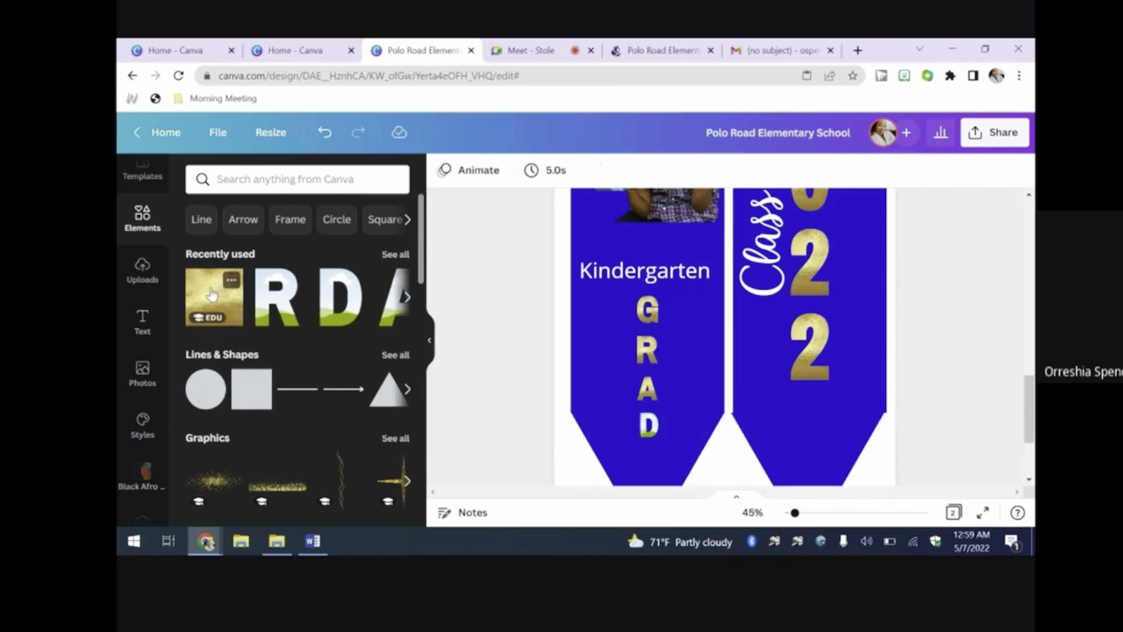
pyautogui.moveTo(212, 295); pyautogui.dragTo(650, 430)
# Step: Review the layout of both stole pages, including the photos, quote, lettering and pointed ends
pyautogui.moveTo(1027, 404); pyautogui.dragTo(1023, 365)
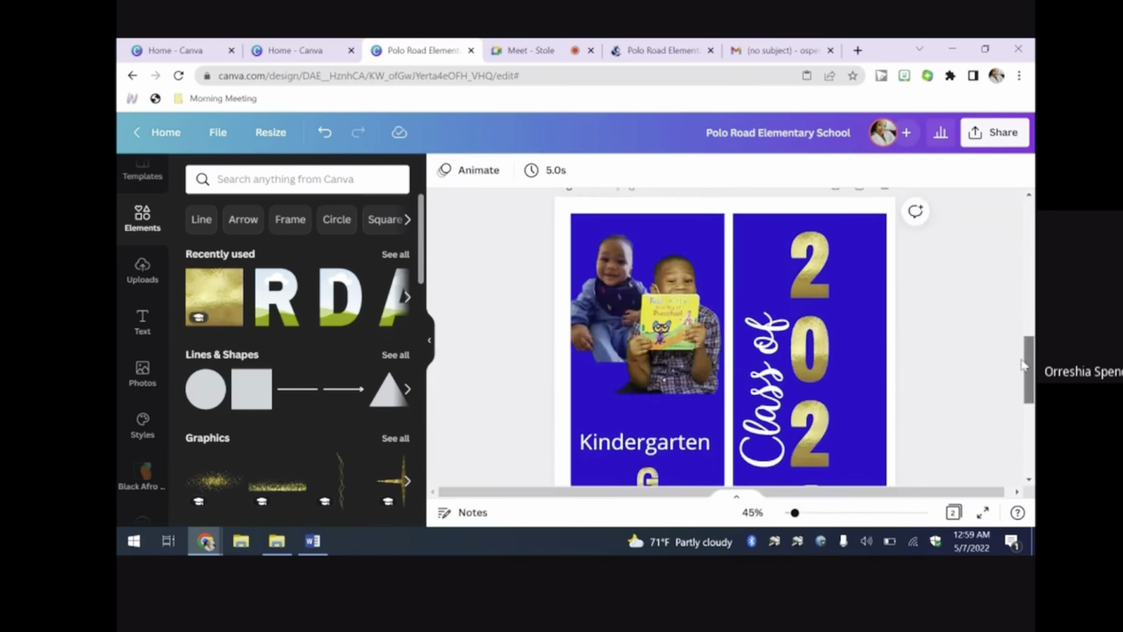
pyautogui.scroll(-3, 1023, 364)
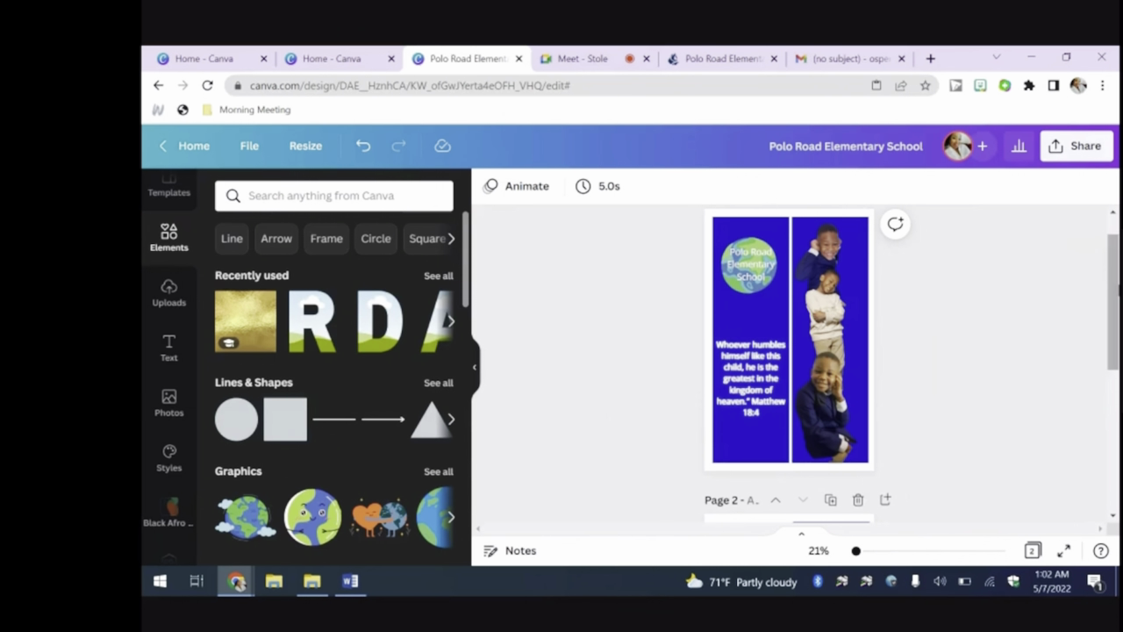
pyautogui.scroll(-2, 789, 364)
pyautogui.scroll(-4, 790, 364)
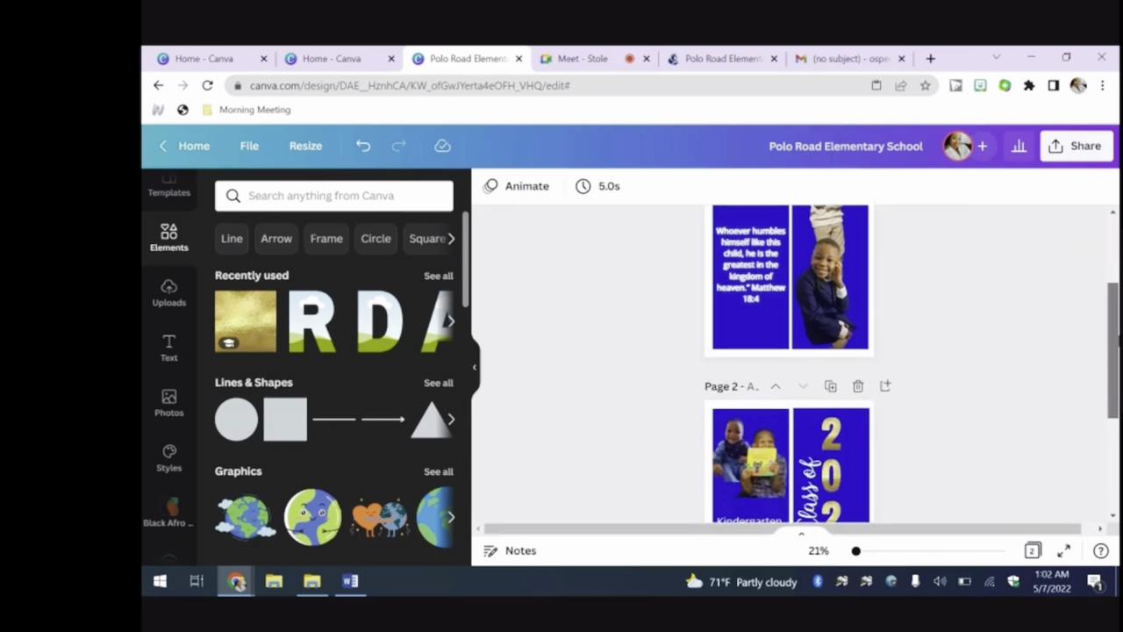
pyautogui.scroll(-3, 789, 364)
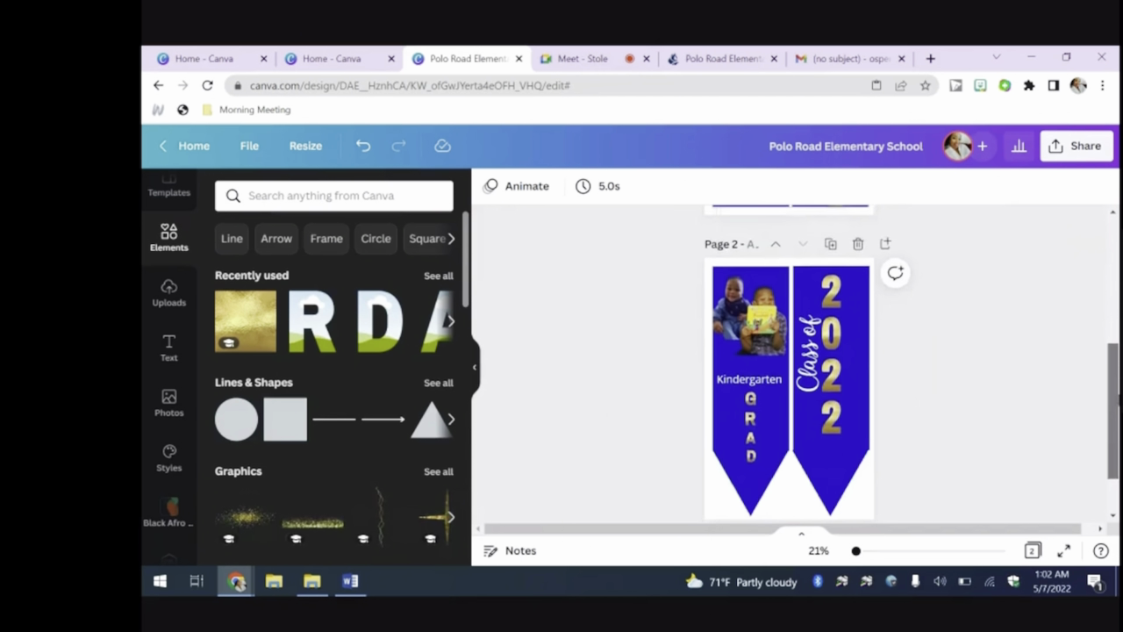
pyautogui.scroll(-1, 790, 364)
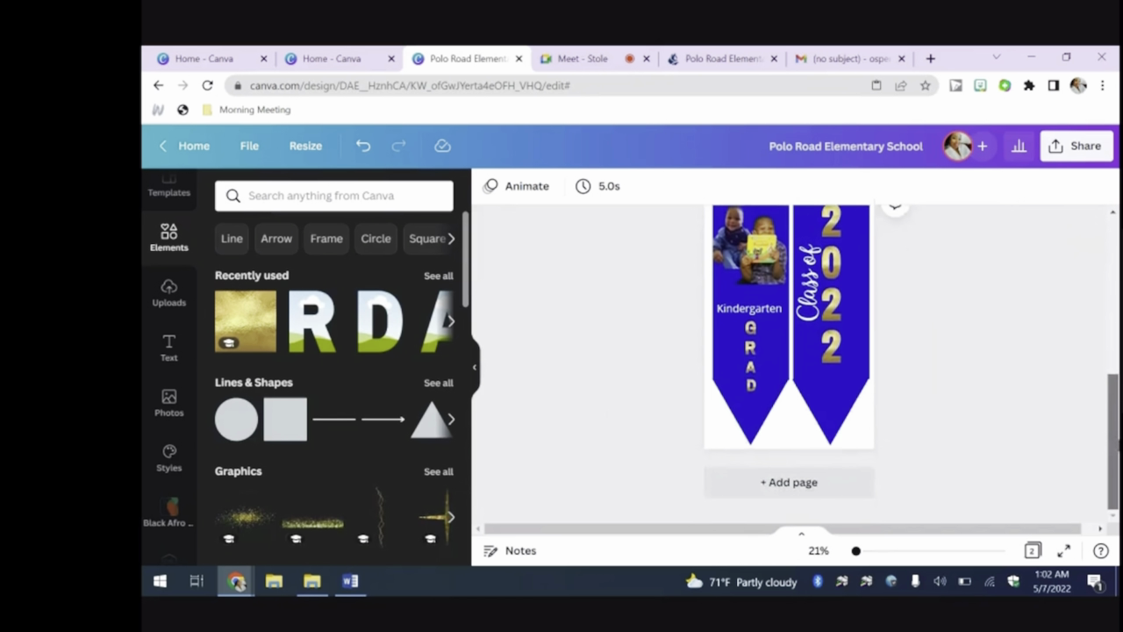
# Step: Download both pages of the stole design as PNG at size 1
pyautogui.scroll(3, 1101, 399)
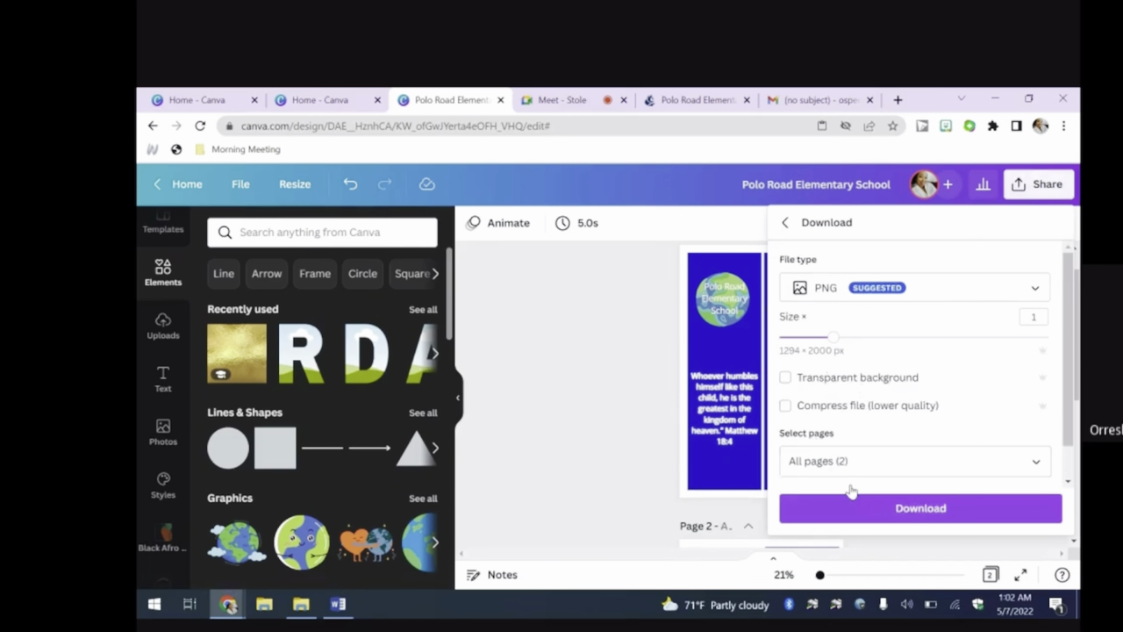
pyautogui.click(866, 509)
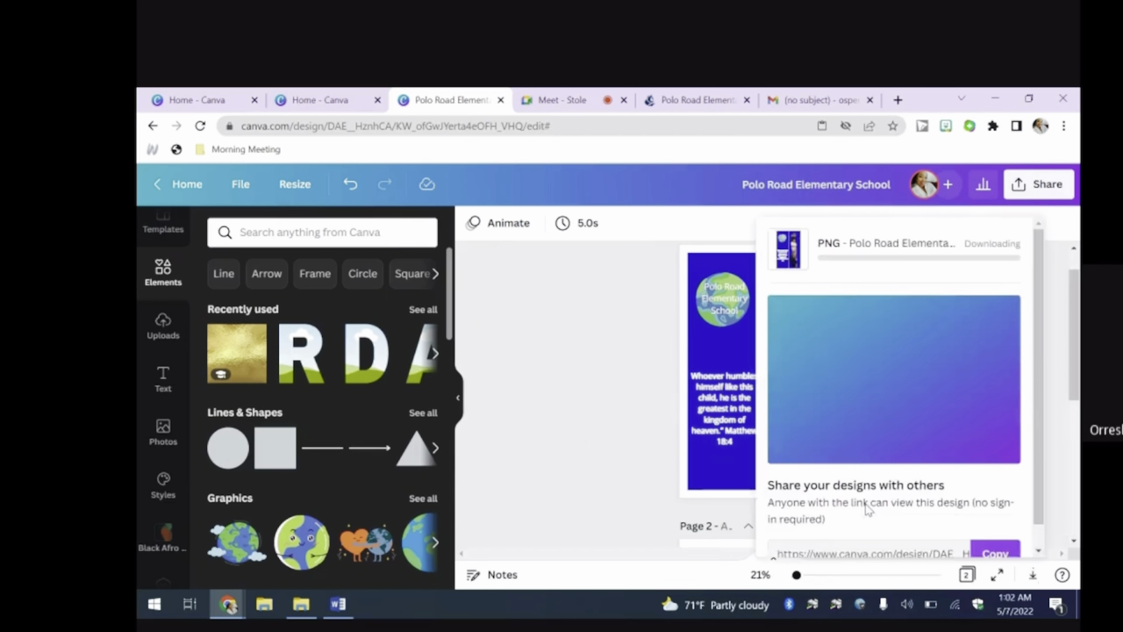